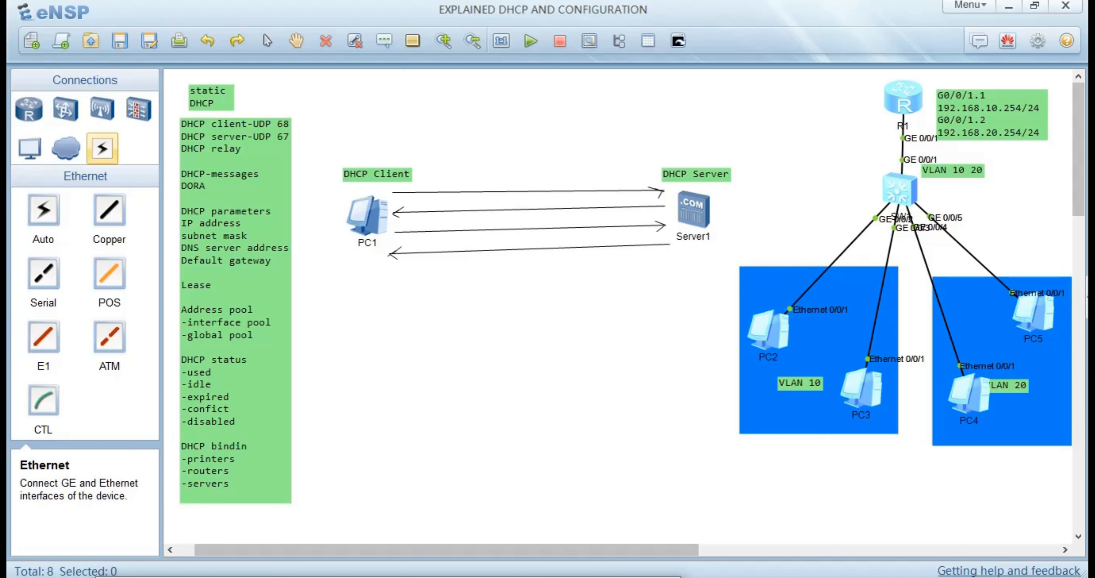
Add a text note below the client-server arrows with the letters D, O, R and A on separate lines.
left_click(433, 313)
type("D")
key("Return")
type("O")
key("Return")
type("R")
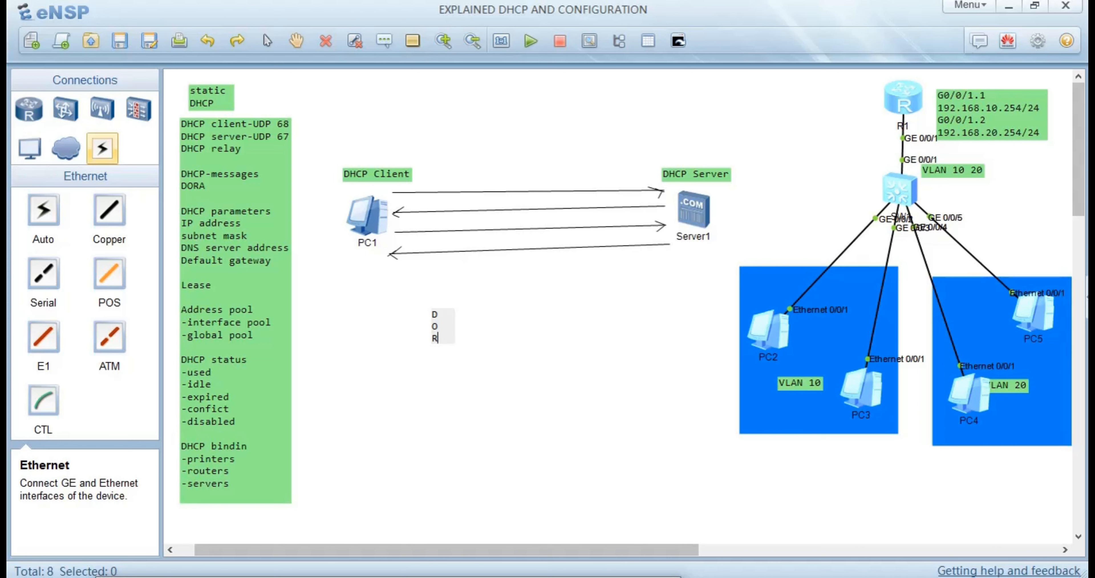
key("Return")
type("A")
Expand the first two lines of the DORA note to "D-DISCOVERY" and "O-OFFER".
left_click(438, 315)
type("-DHCP SIC")
key("BackSpace")
key("BackSpace")
key("BackSpace")
key("BackSpace")
key("BackSpace")
key("BackSpace")
key("BackSpace")
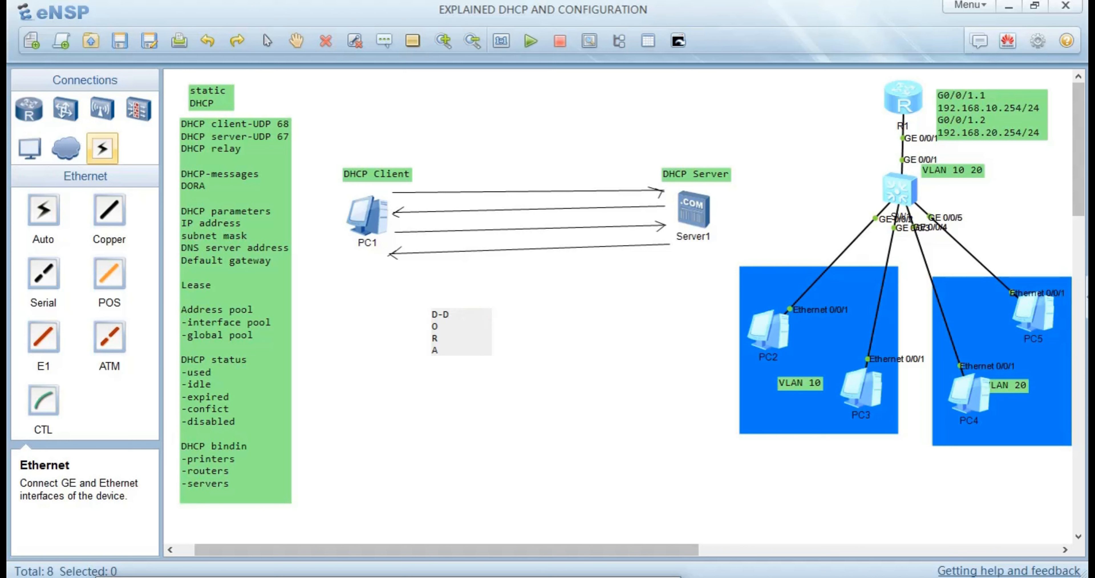
type("I")
type("SCO")
type("VERY O")
type("-")
type("OFF")
type("ER R")
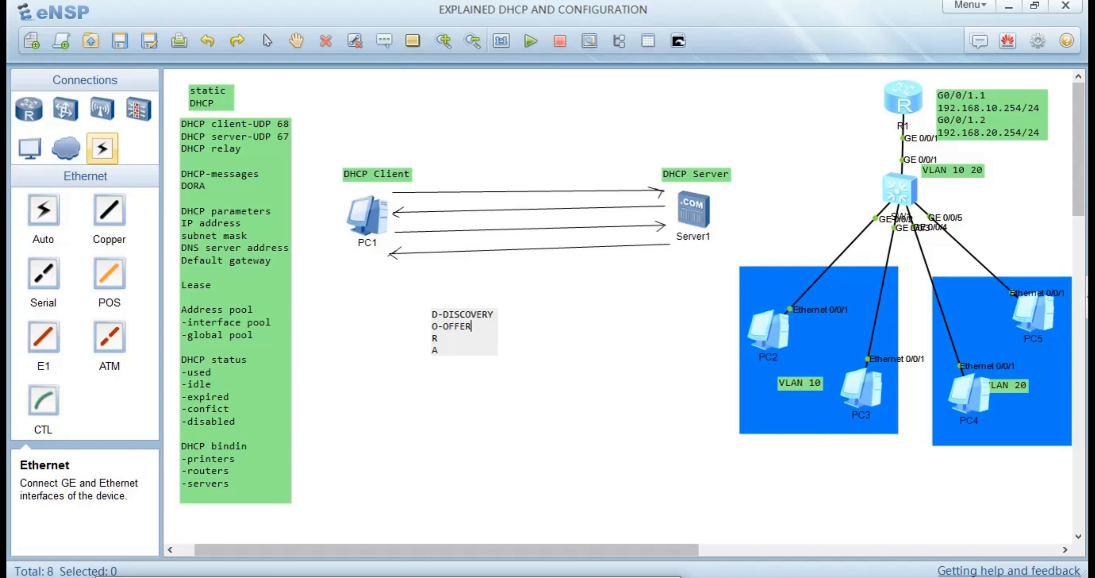
Expand the last two lines of the DORA note to "R-REQUEST" and "A-ACK".
type("-REQUEST")
left_click(438, 350)
type("-ACKC")
key("BackSpace")
type("D")
key("BackSpace")
Add the text label "DISCOVERY(BROADCAST)" and place it centred just above the first arrow between PC1 and Server1.
left_click(384, 42)
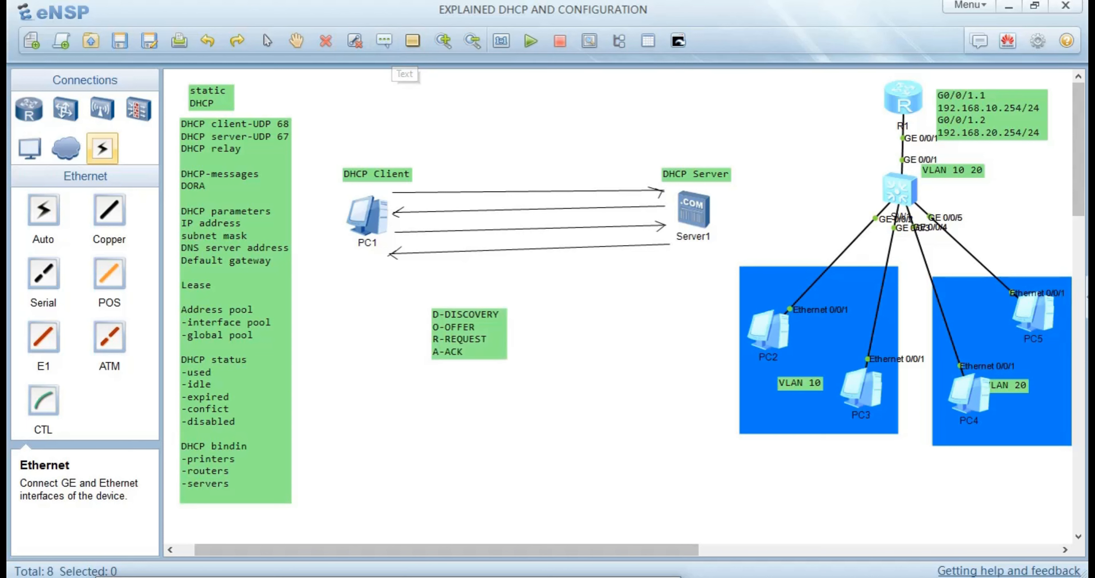
left_click(423, 188)
type("DI")
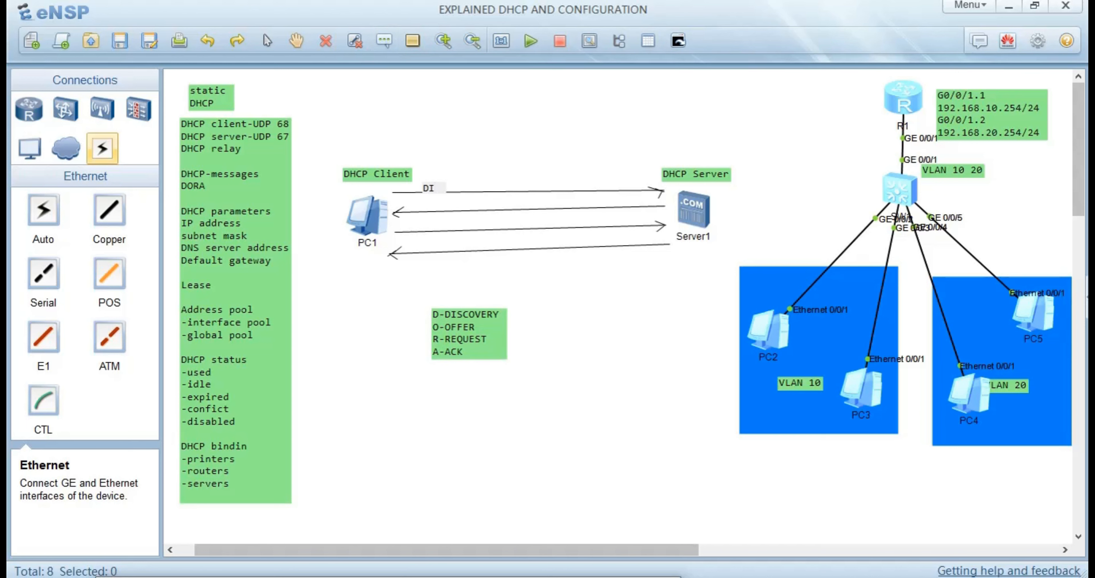
type("SCOVERY(BROAD")
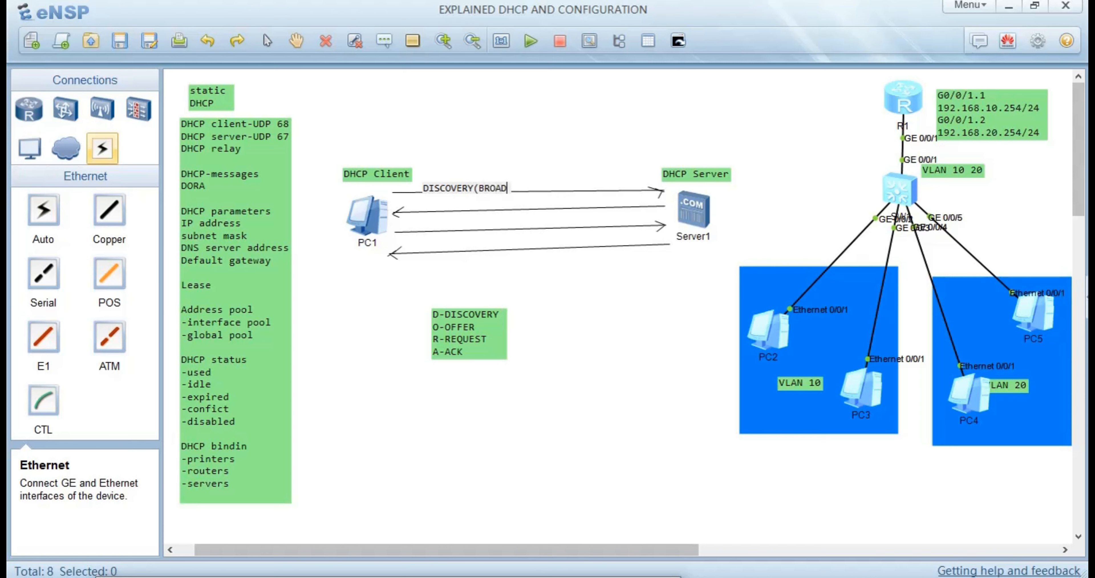
type("CAST)")
key("Escape")
left_click_drag(484, 188, 510, 178)
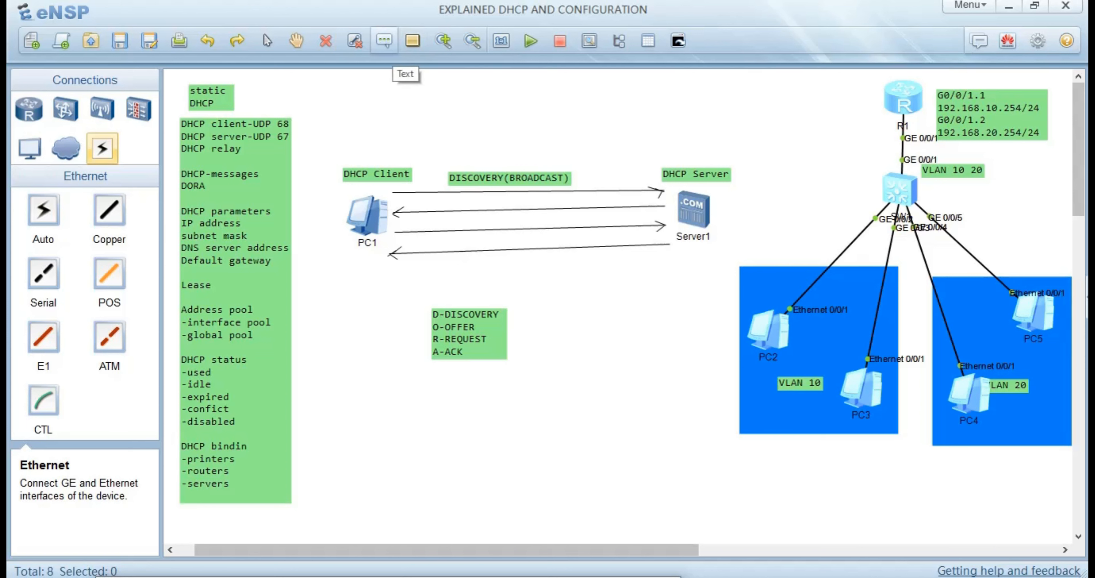
Add the text label "OFFER(UNICAST)" and place it just above the second arrow, under the discovery label.
left_click(481, 208)
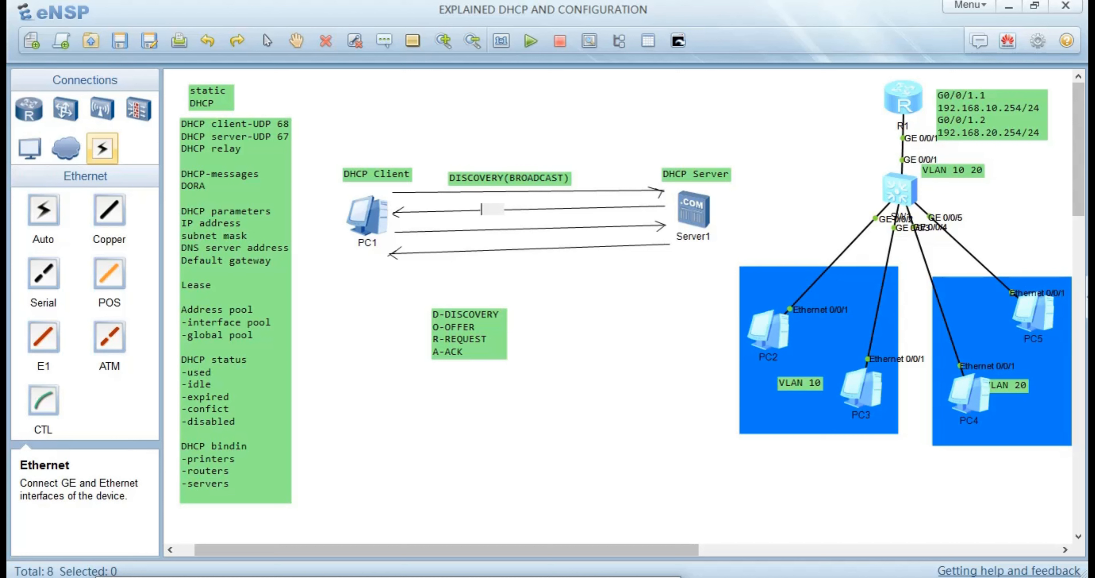
type("OFFER(UNICAS")
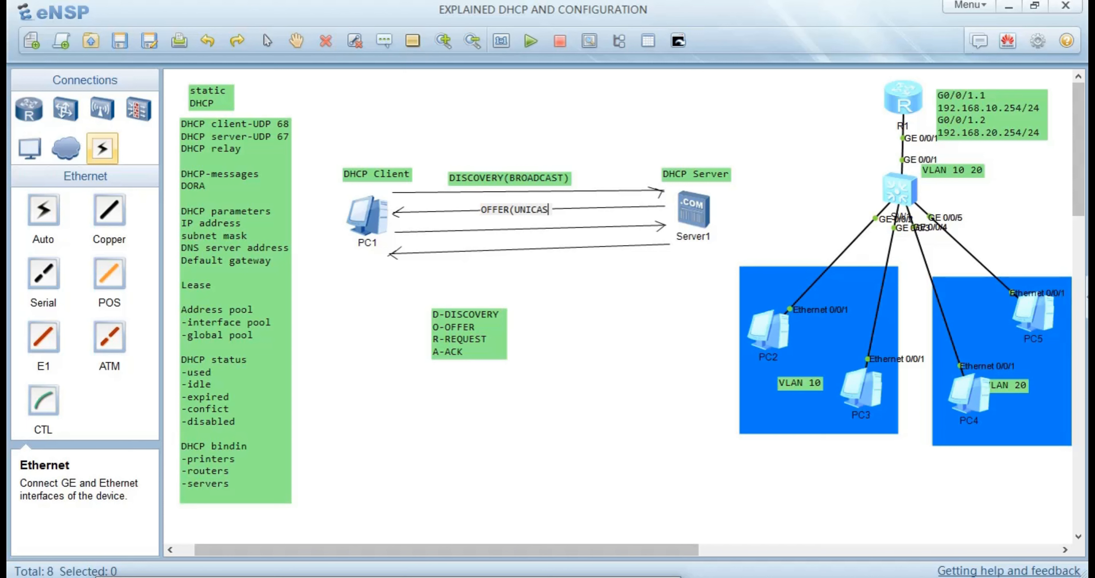
type("T)")
left_click_drag(579, 294, 511, 200)
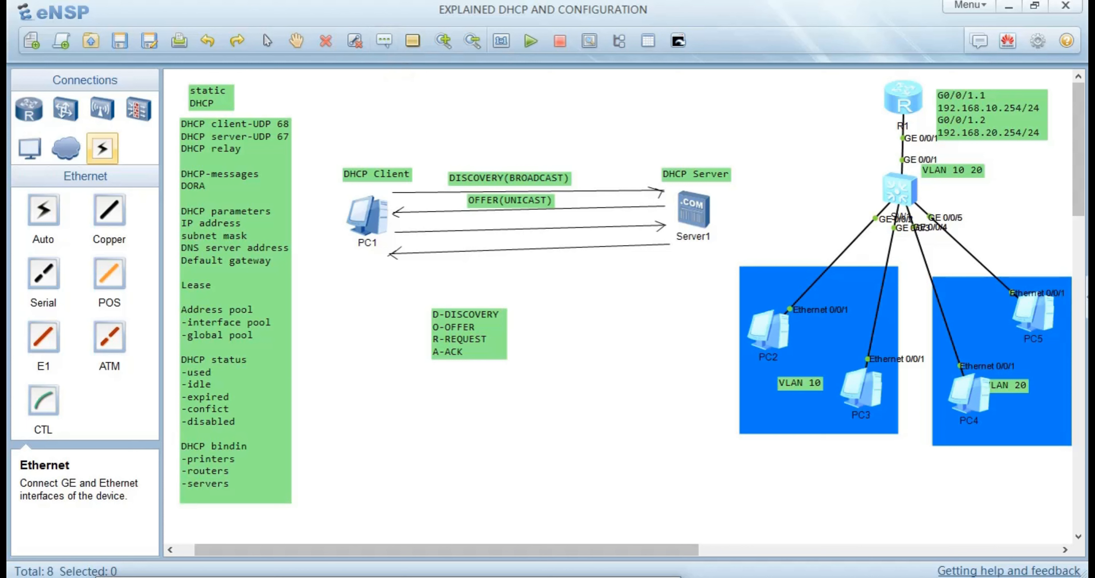
Add the text label "REQUEST(BROADCAST)" and place it just above the third arrow, under the offer label.
left_click(437, 230)
type("REQUEST(Br=")
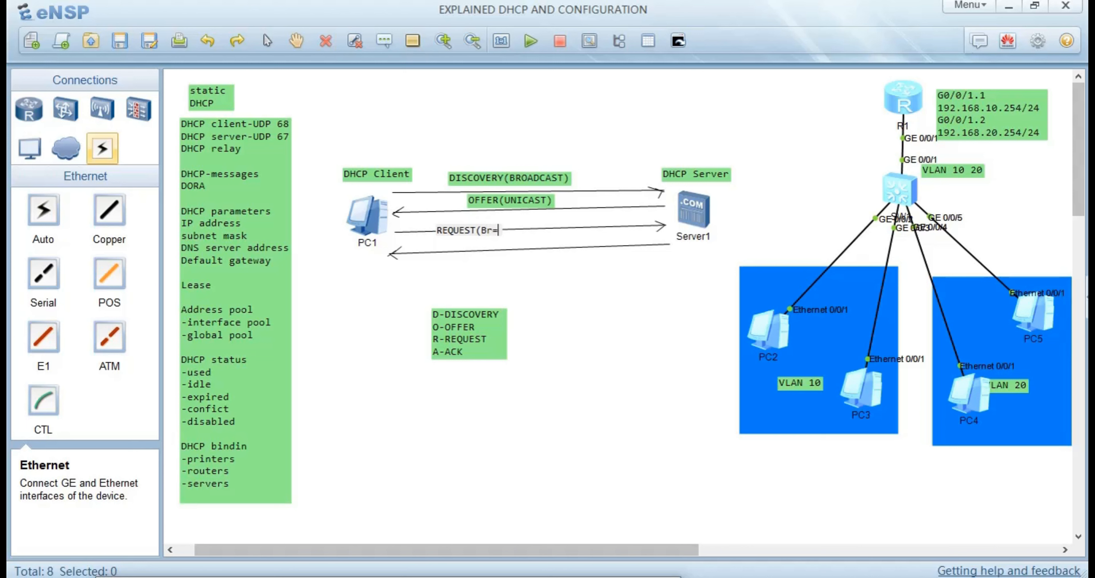
key("BackSpace")
key("BackSpace")
type("ROADCAST)")
key("Escape")
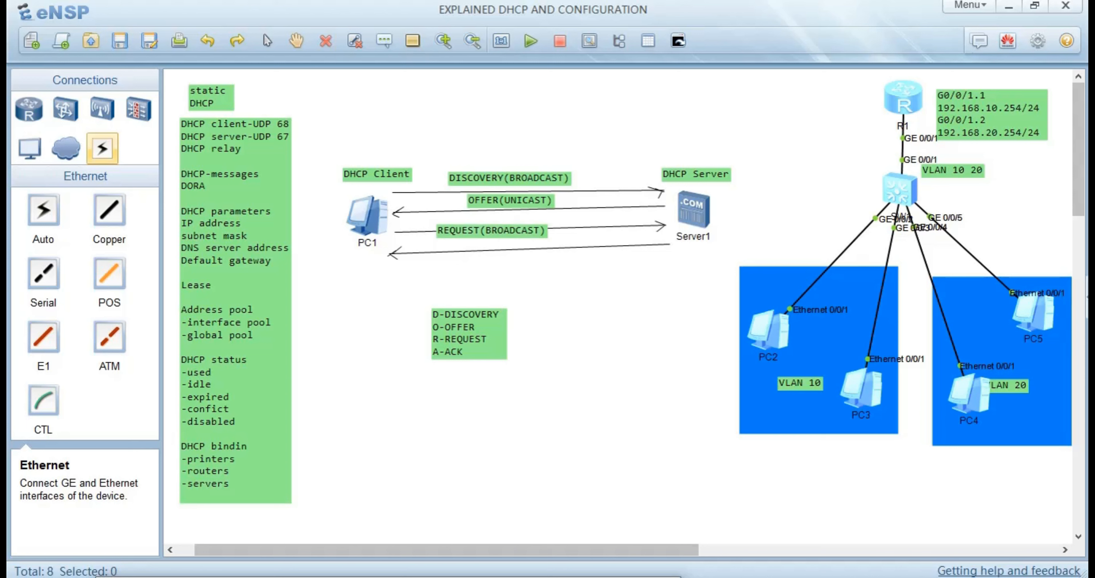
left_click_drag(492, 230, 516, 220)
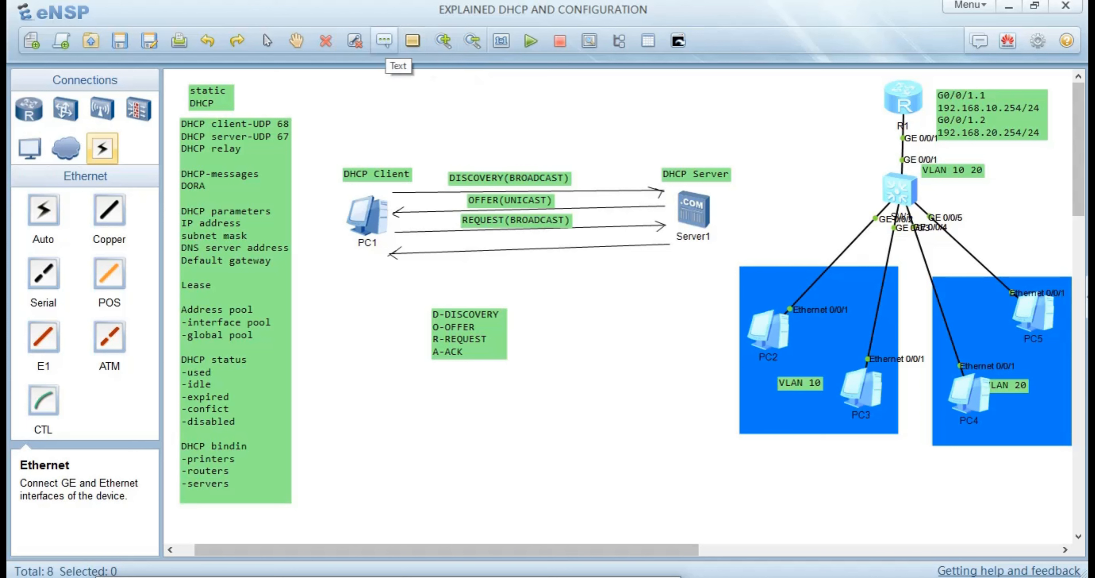
Add the text label "ACK(UNICAST)" and place it just above the fourth arrow, under the request label.
left_click(424, 243)
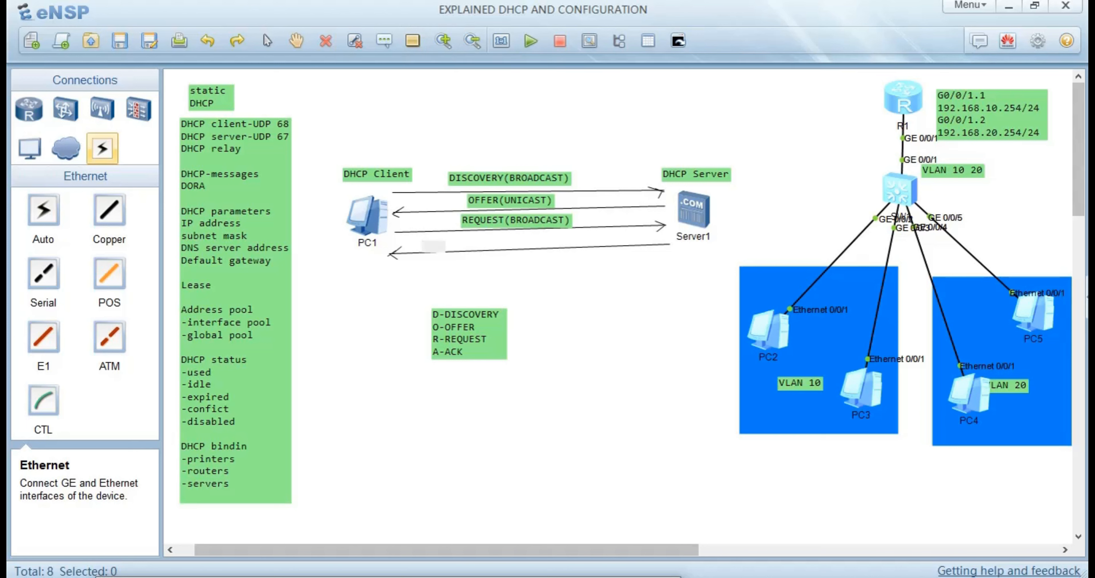
type("ACK")
type("(UNICAST")
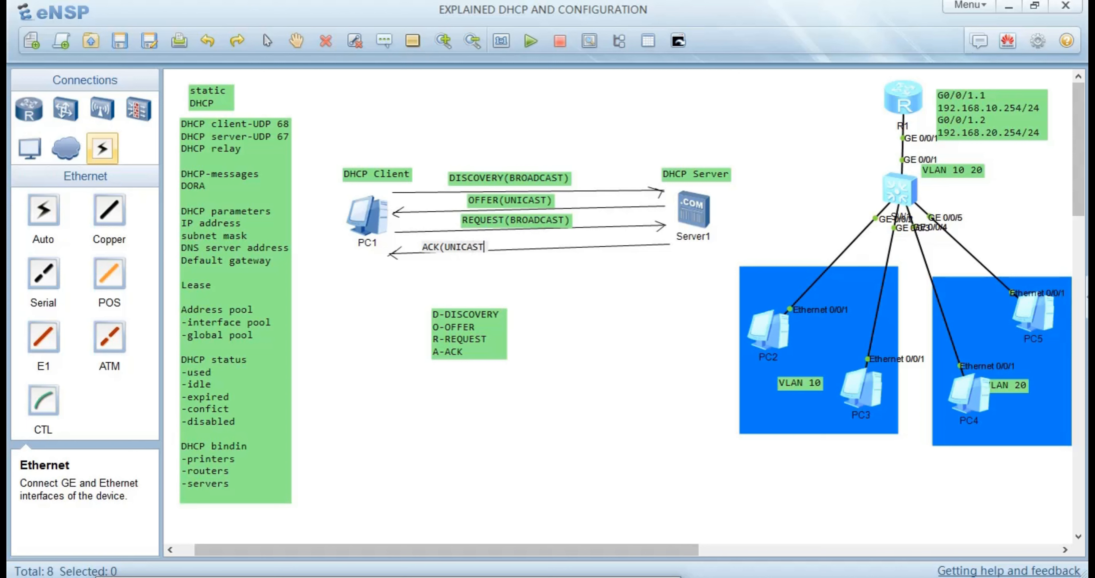
type(")")
key("Escape")
left_click_drag(459, 247, 512, 241)
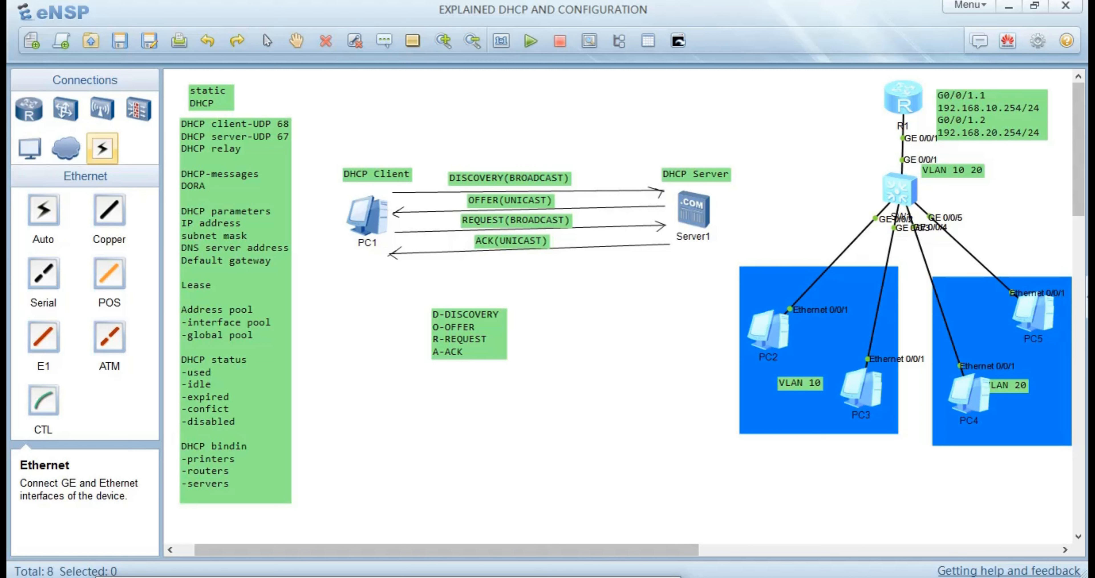
Append the lines "DHCP-DECLINE-CLIENT" and "DHCP NAK" to the DORA note.
double_click(469, 349)
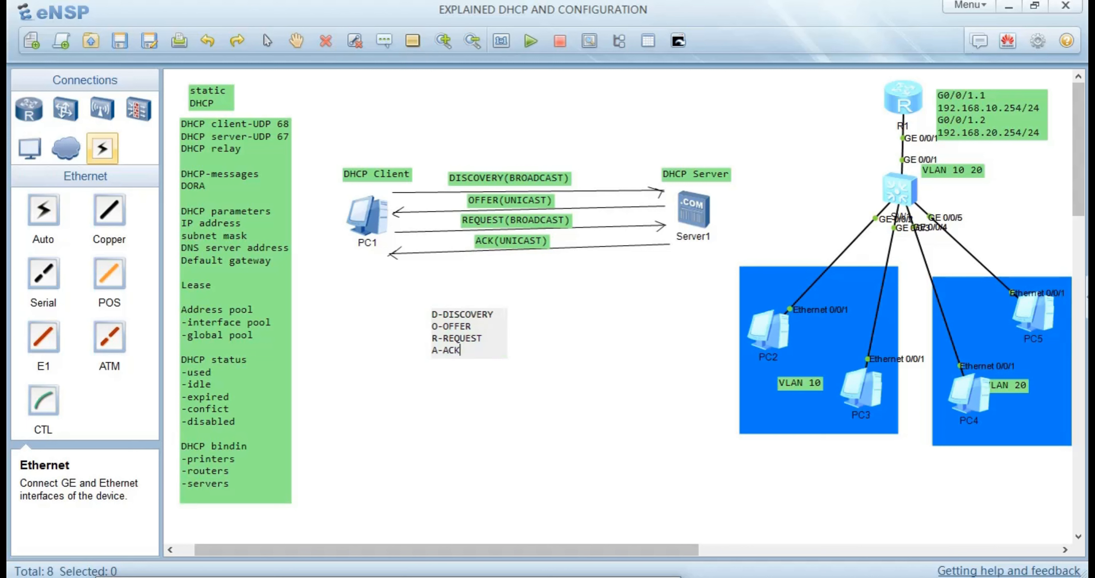
key("Return")
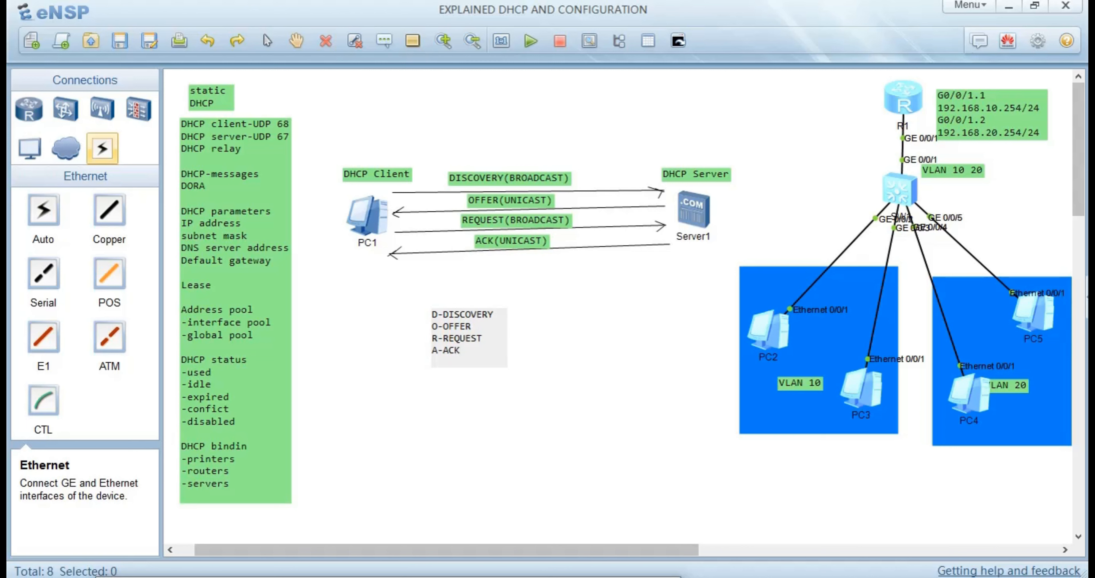
type("DHCP-DECLINE")
key("Return")
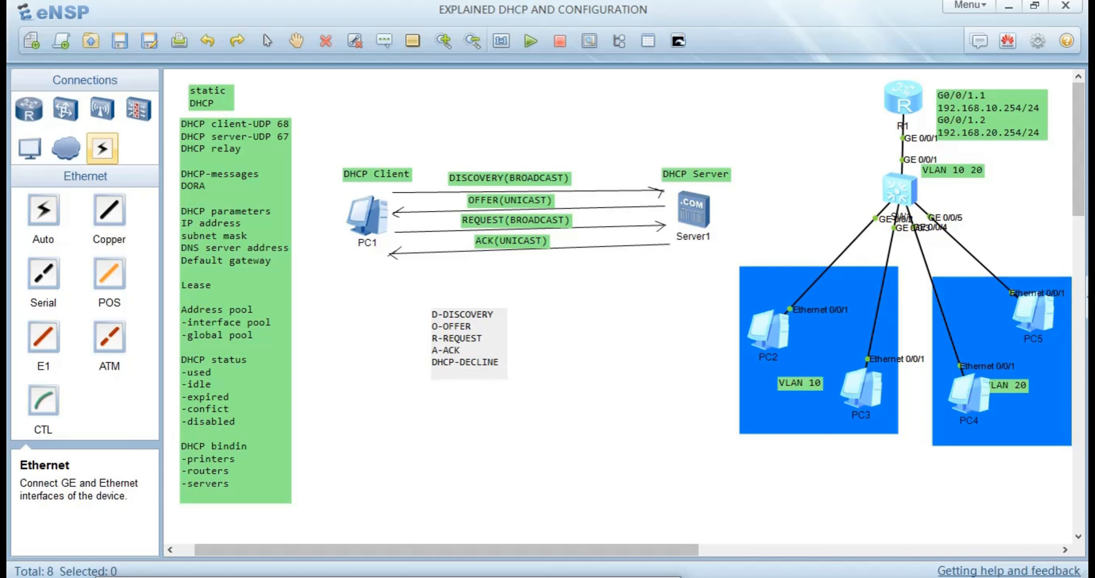
type("DHC")
type("P N")
type("AK")
type("-")
type("CLIEN")
type("T")
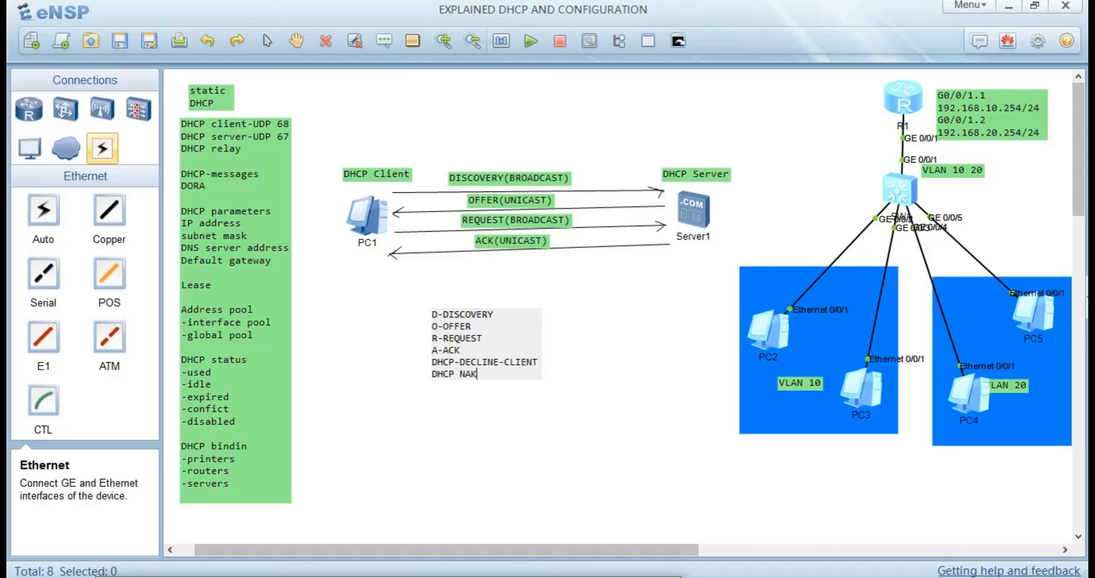
Complete the last line of the DORA note so it reads "DHCP NAK-SERVER".
type(" DHCP NAK-")
key("BackSpace")
type("SERVE")
key("BackSpace")
key("BackSpace")
key("BackSpace")
key("BackSpace")
key("BackSpace")
type("-SERVER")
key("Escape")
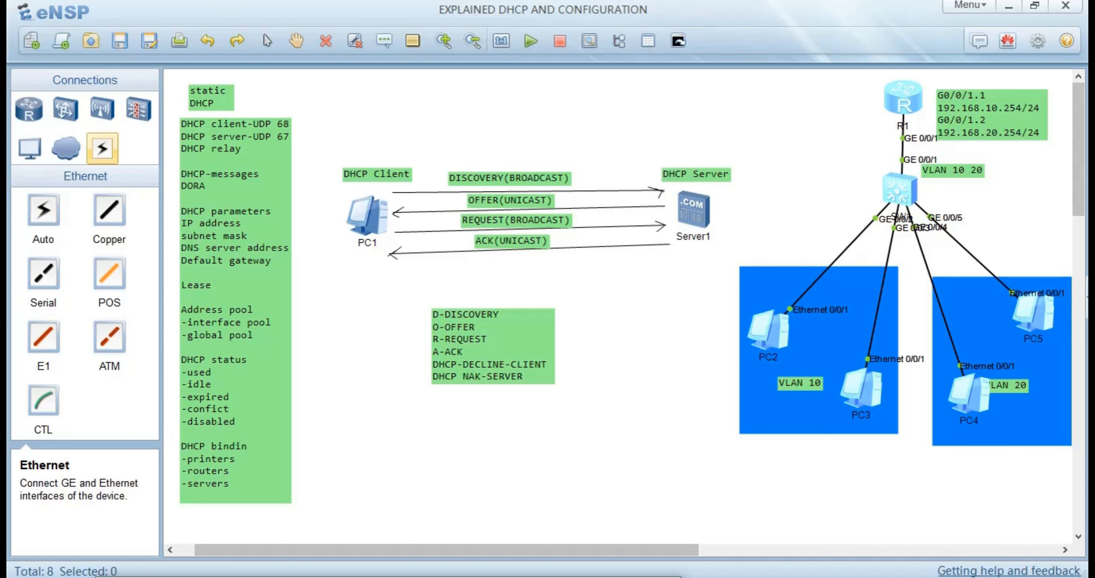
Append the line "DHCP OFFER-CLIENT" to the end of the DORA note.
double_click(515, 374)
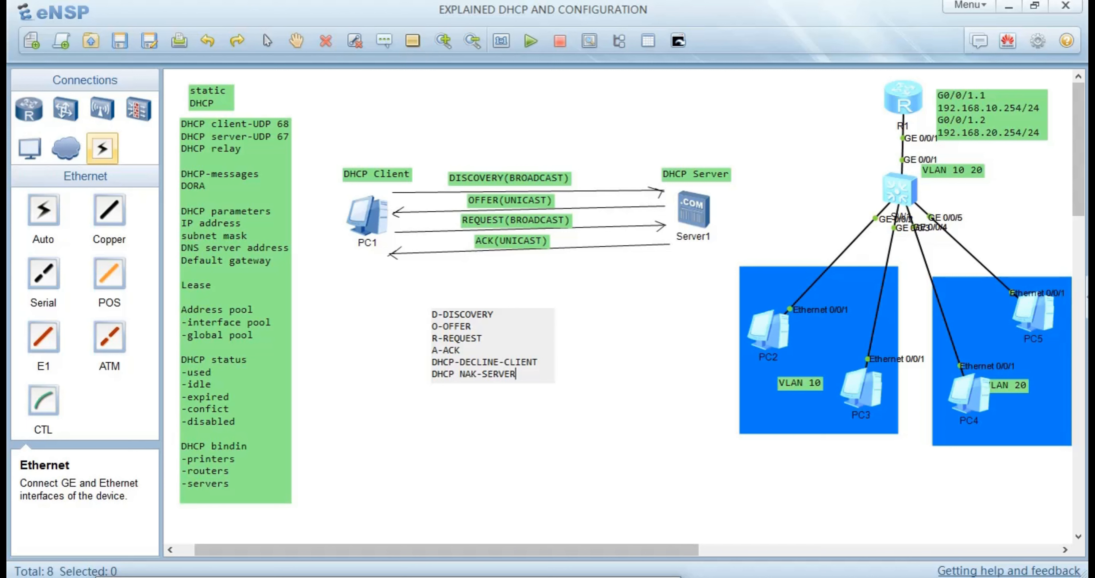
key("Return")
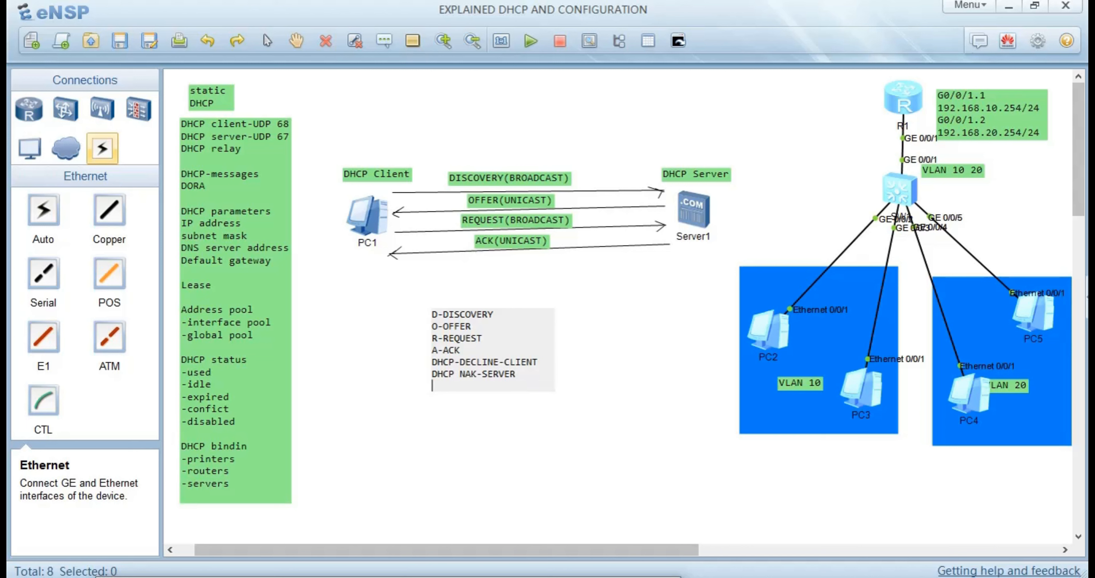
type("DHCP OFFER-")
type("CLIENT")
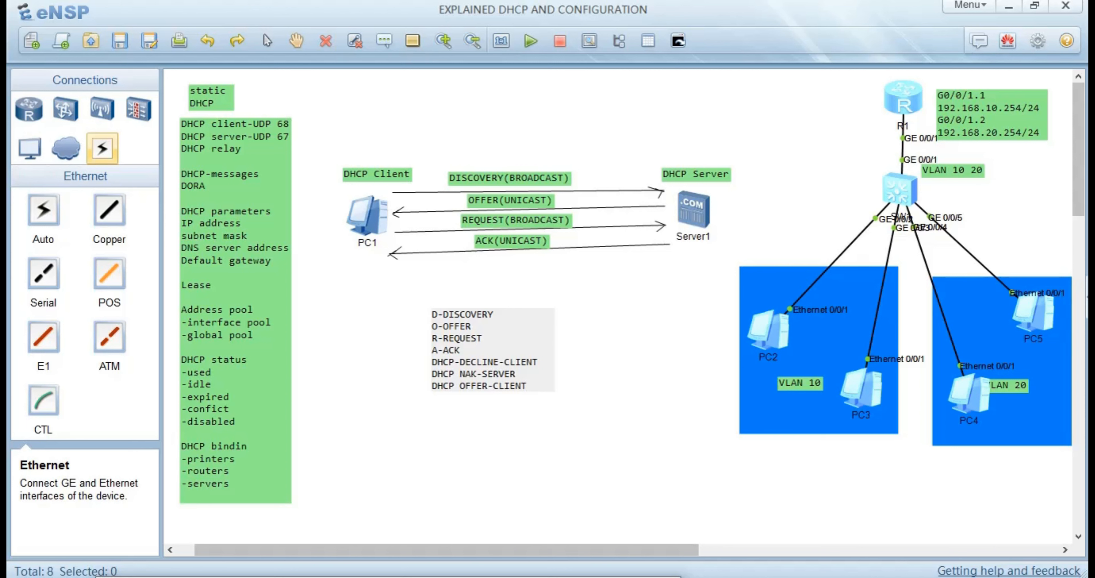
Extend the DHCP OFFER-CLIENT line with "(DNS,GATEWAY AND SUBNET)" in parentheses.
type("(DNS")
key("BackSpace")
type(",GAT")
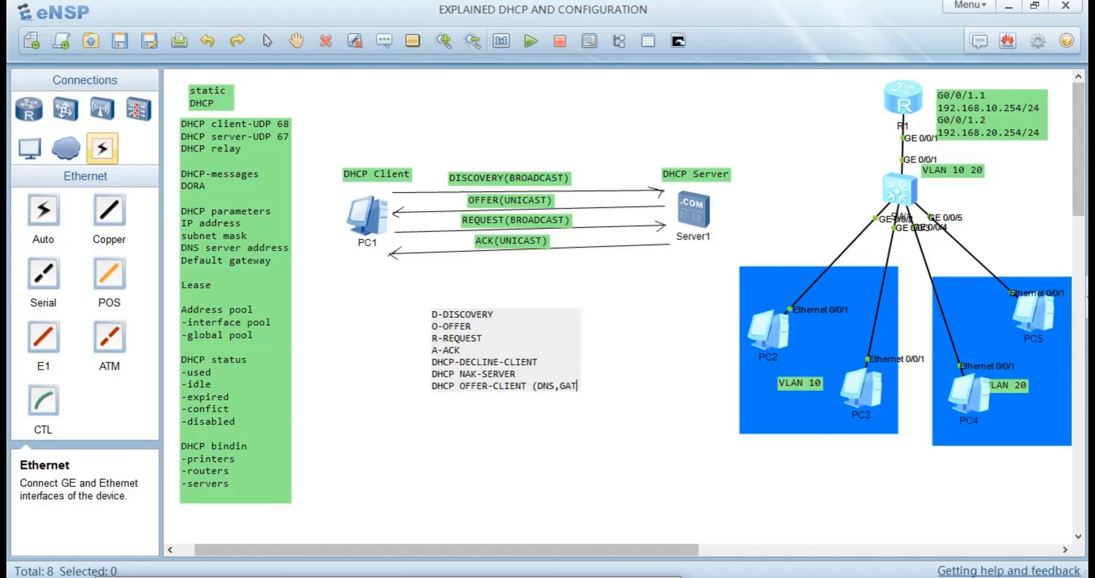
type("EWAY")
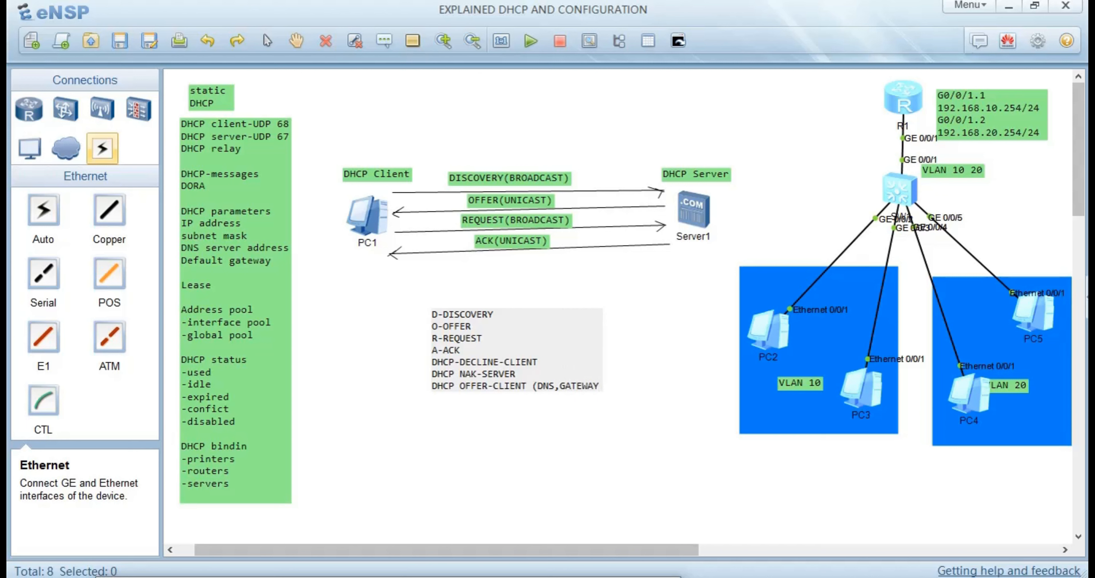
type(" AN")
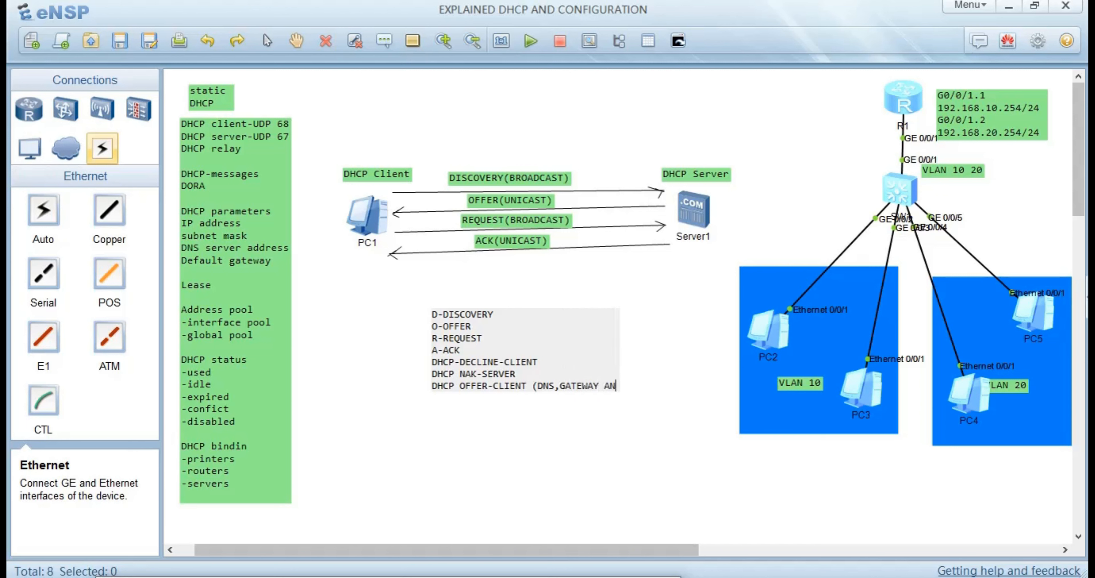
type("D ")
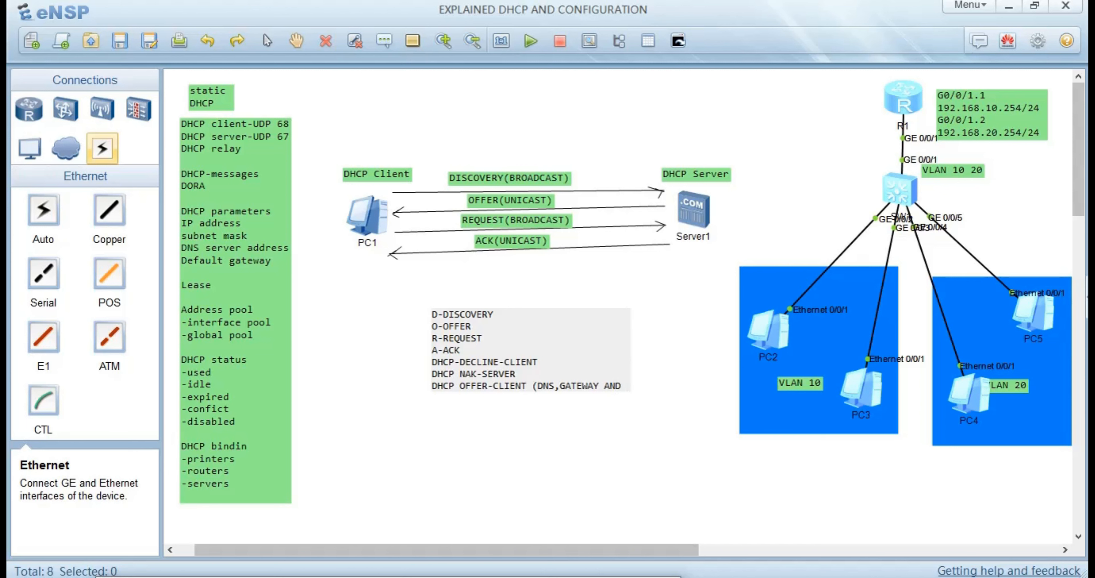
type("SUBN")
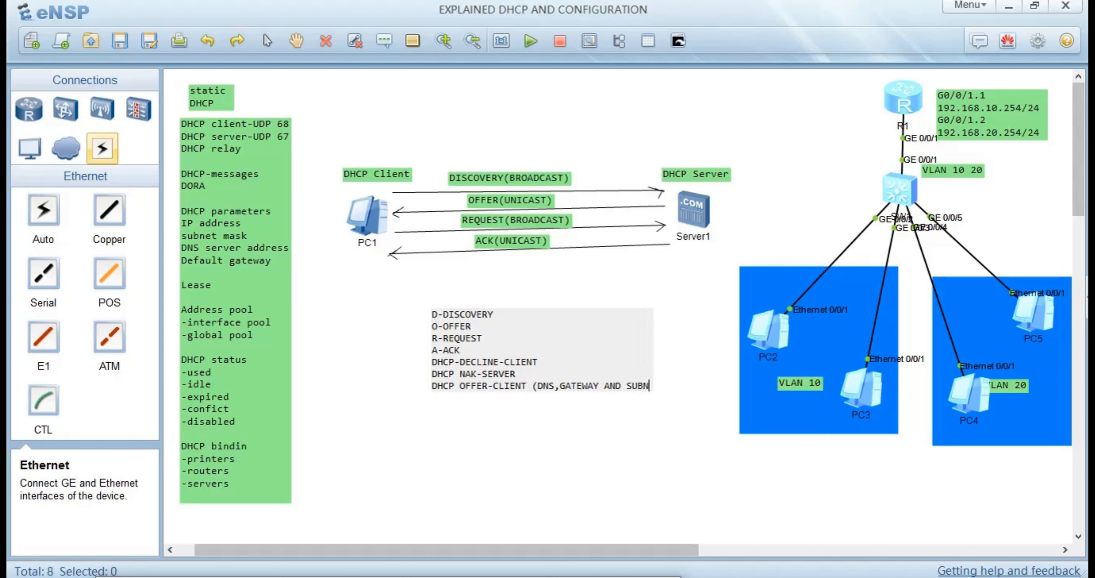
type("ET")
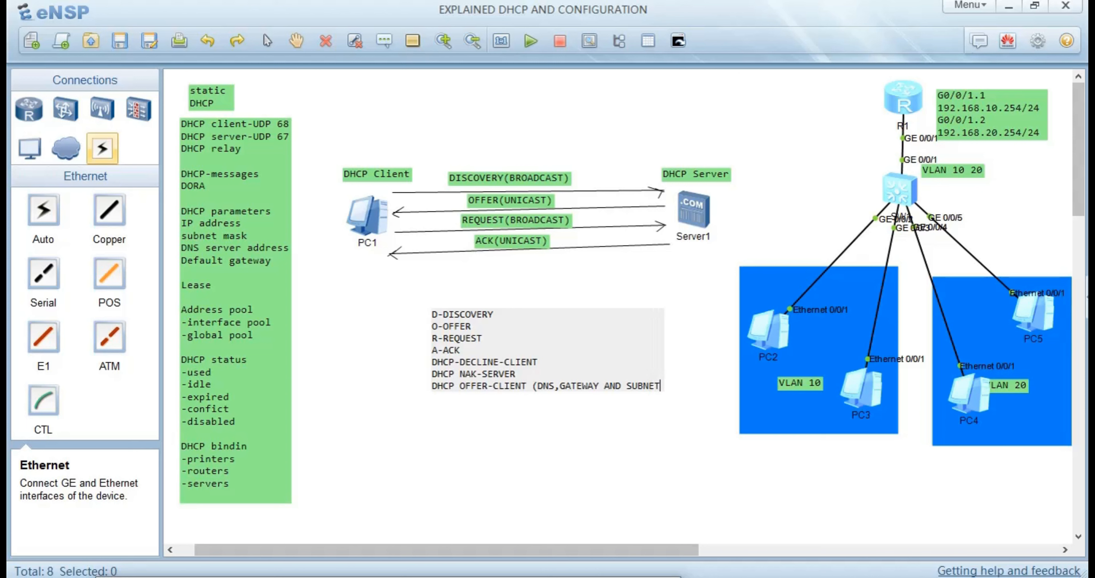
type(")")
left_click(487, 315)
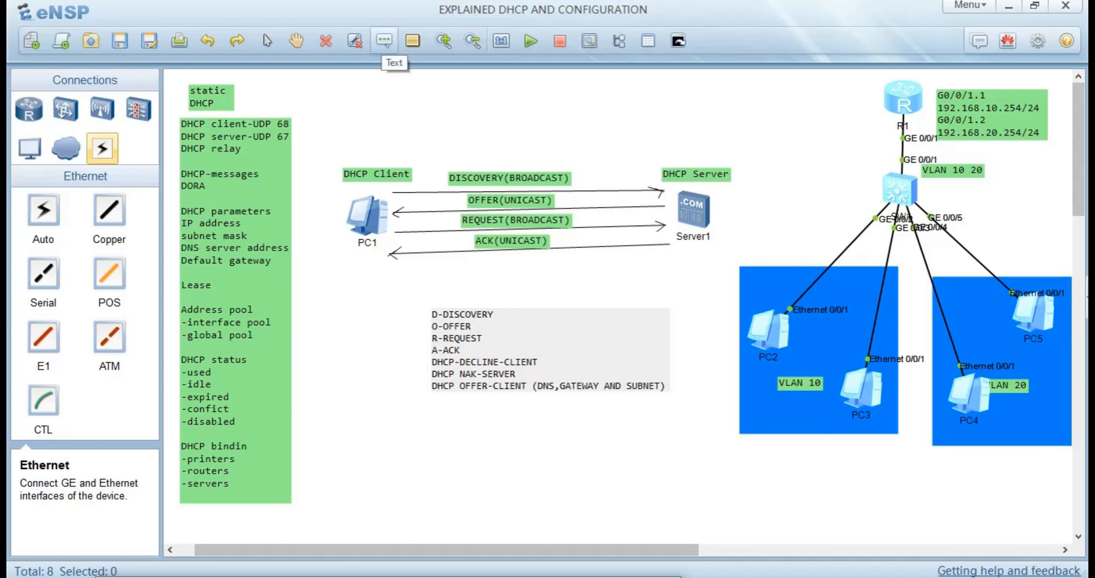
Add a "DHCP MESSAGES" text label and position it as a heading directly above the DORA note.
left_click(384, 41)
left_click(446, 293)
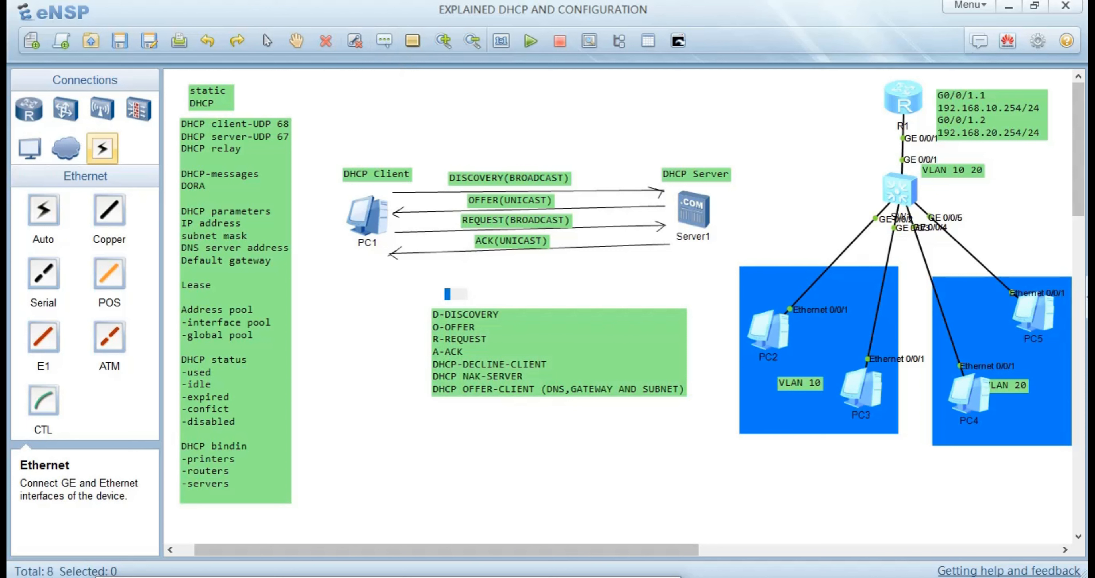
type("DHCP MESSAGES")
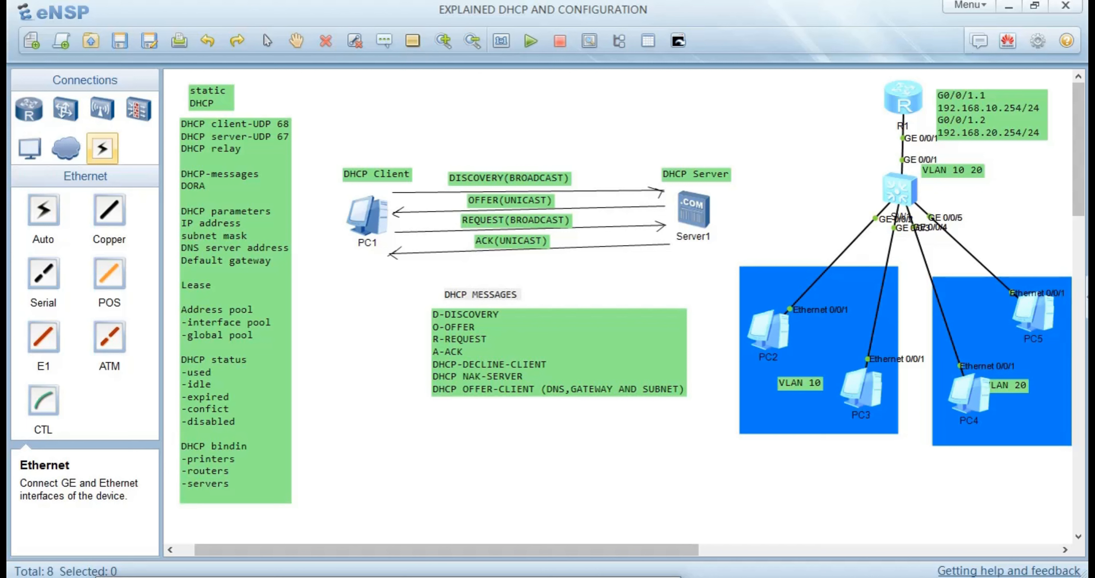
key("Escape")
left_click_drag(479, 294, 473, 298)
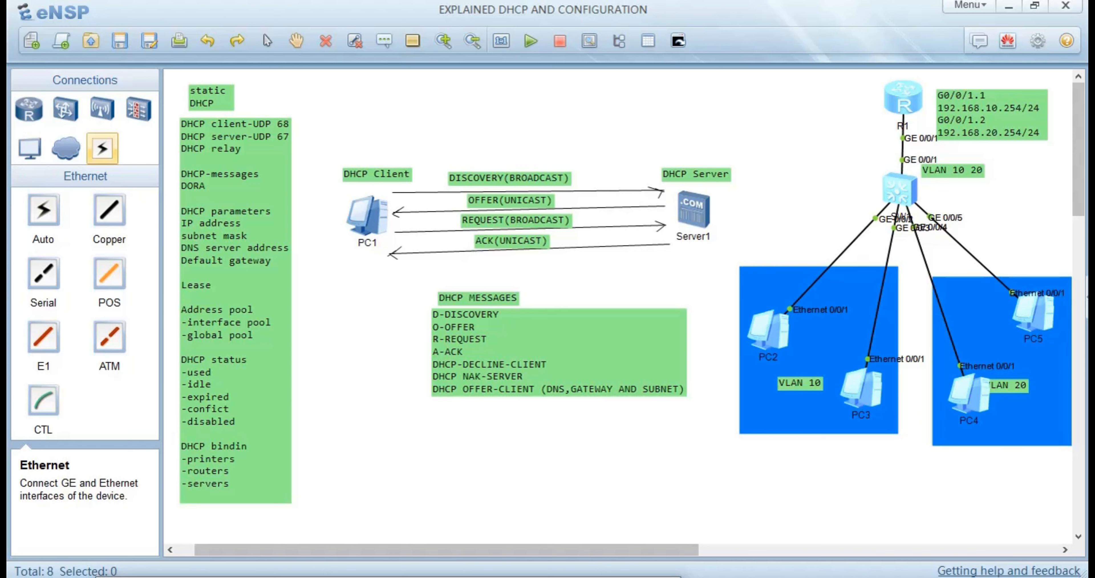
Append the line "DHCP RELEASE-CLIENT" to the DHCP messages note, and align the note with its DHCP MESSAGES heading.
double_click(488, 314)
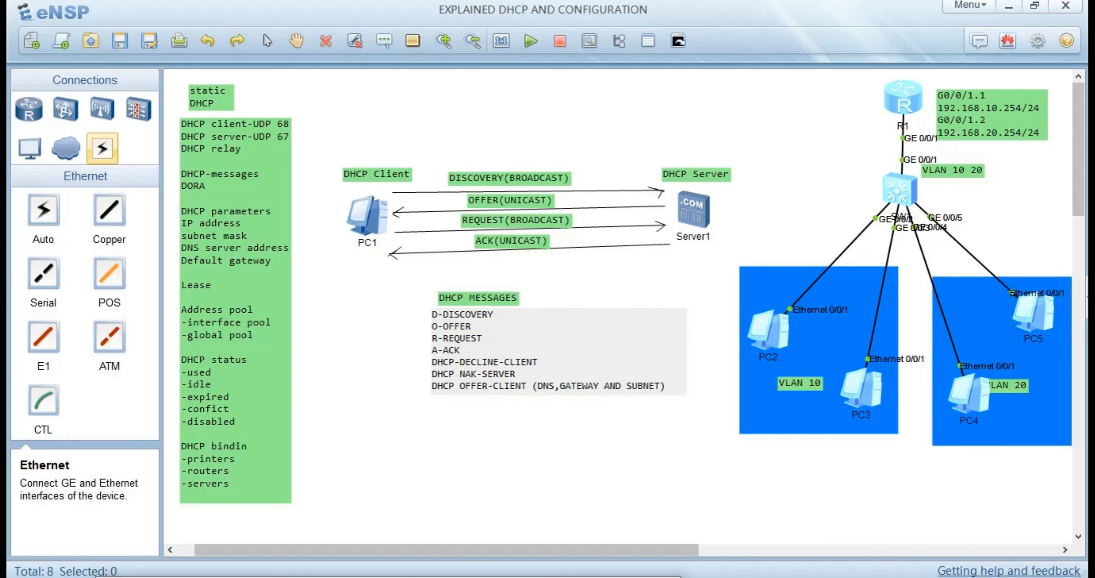
key("Escape")
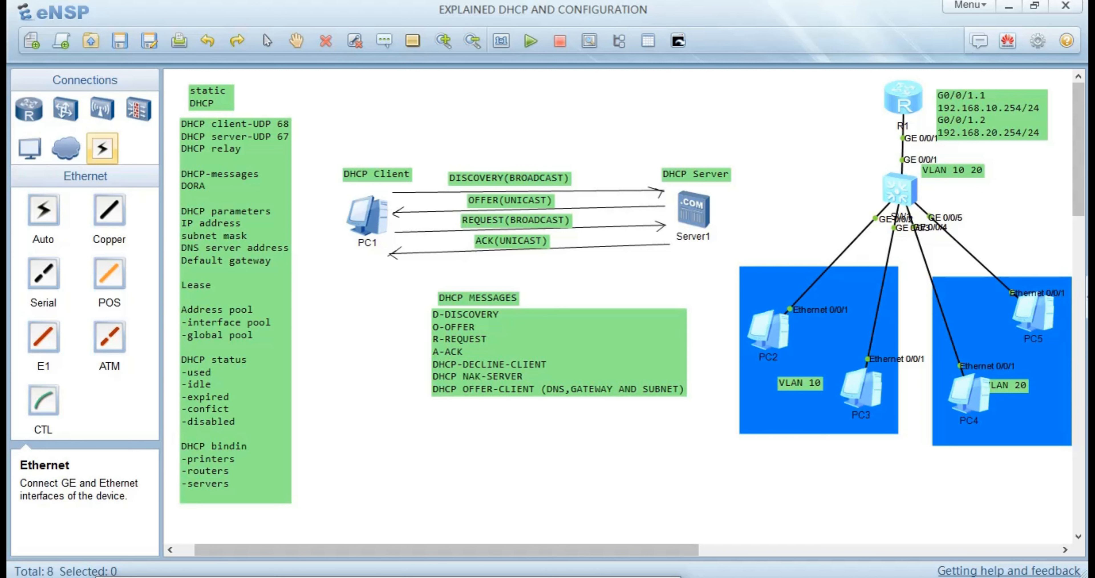
left_click_drag(559, 352, 553, 350)
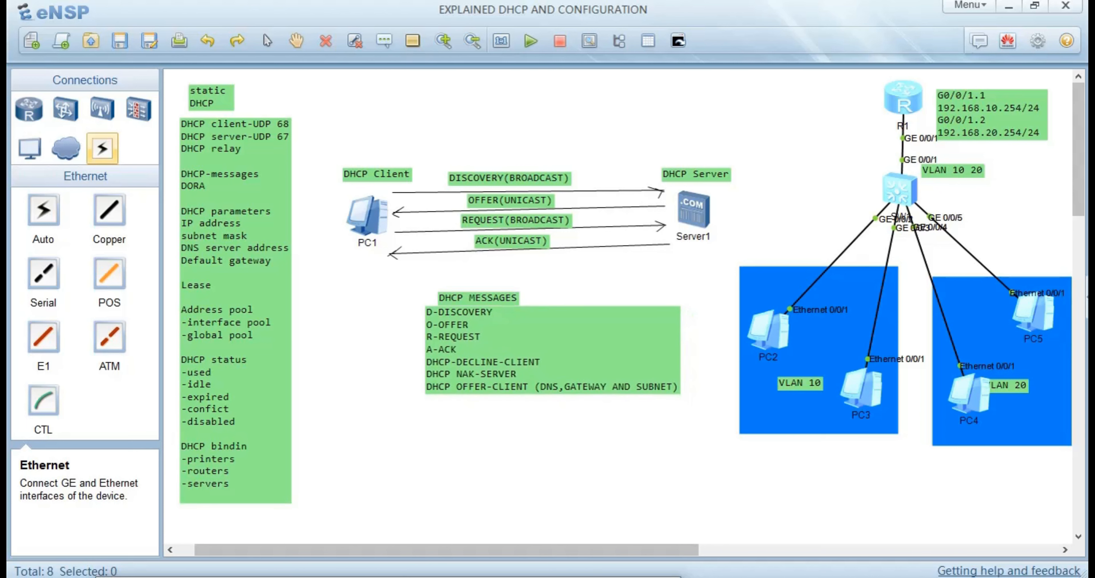
double_click(482, 312)
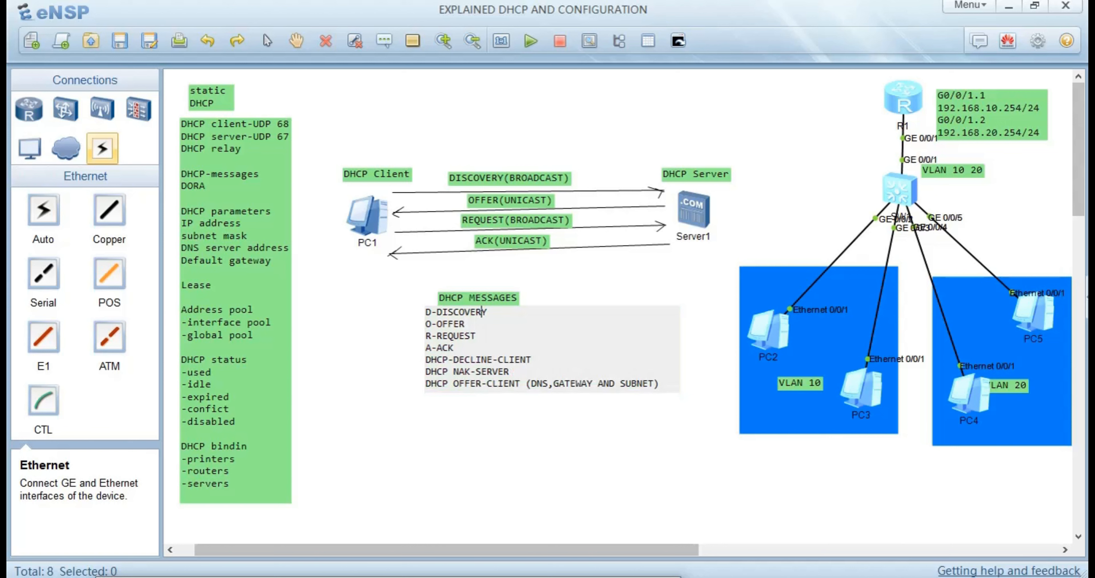
left_click(660, 383)
key("Return")
type("DHCP")
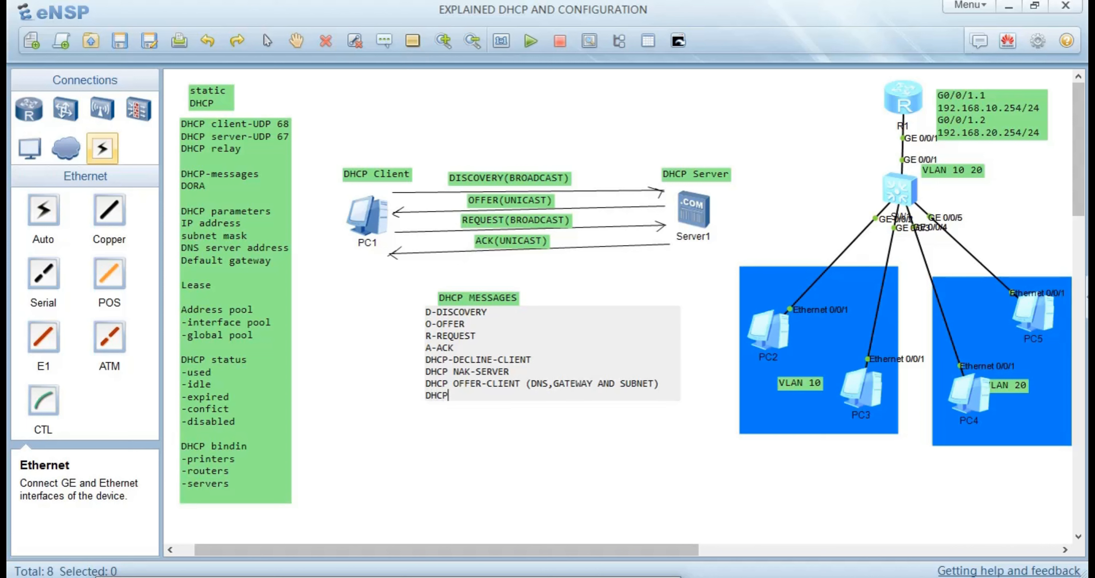
type(" RELEASE-")
type("CLIENT")
left_click(562, 295)
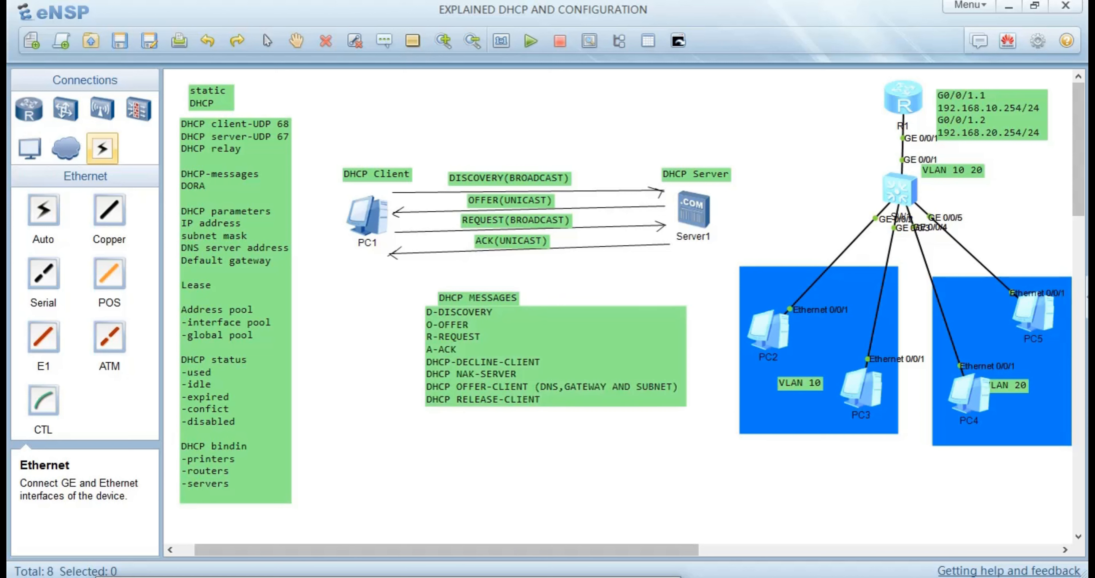
left_click_drag(555, 356, 561, 351)
left_click_drag(478, 298, 469, 295)
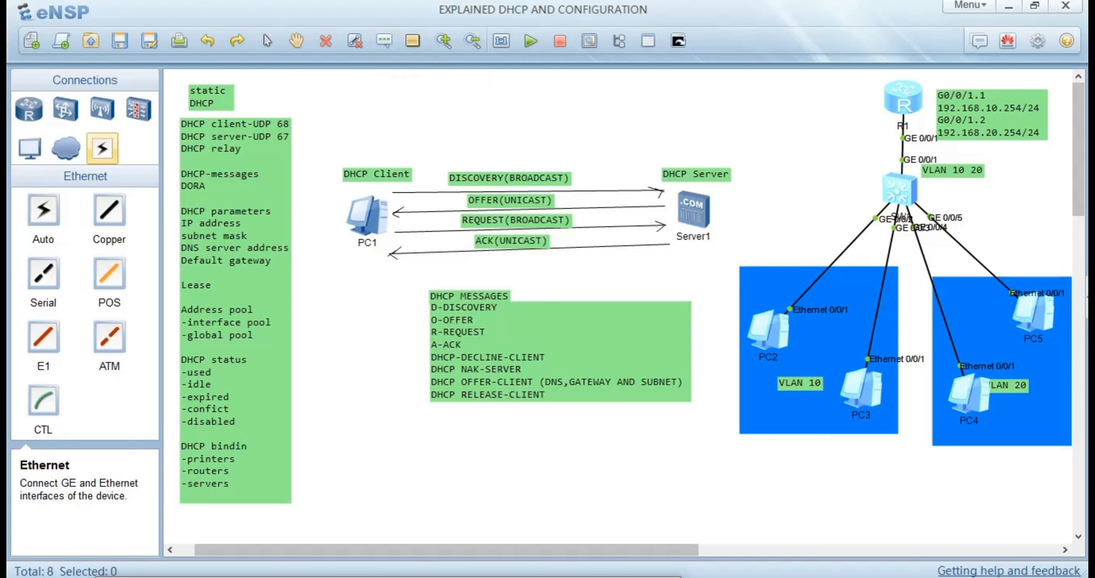
Add a text note reading "LEASE-time a device uses an IP address" and position it just below the DHCP messages note.
left_click(414, 444)
type("LEASE-time")
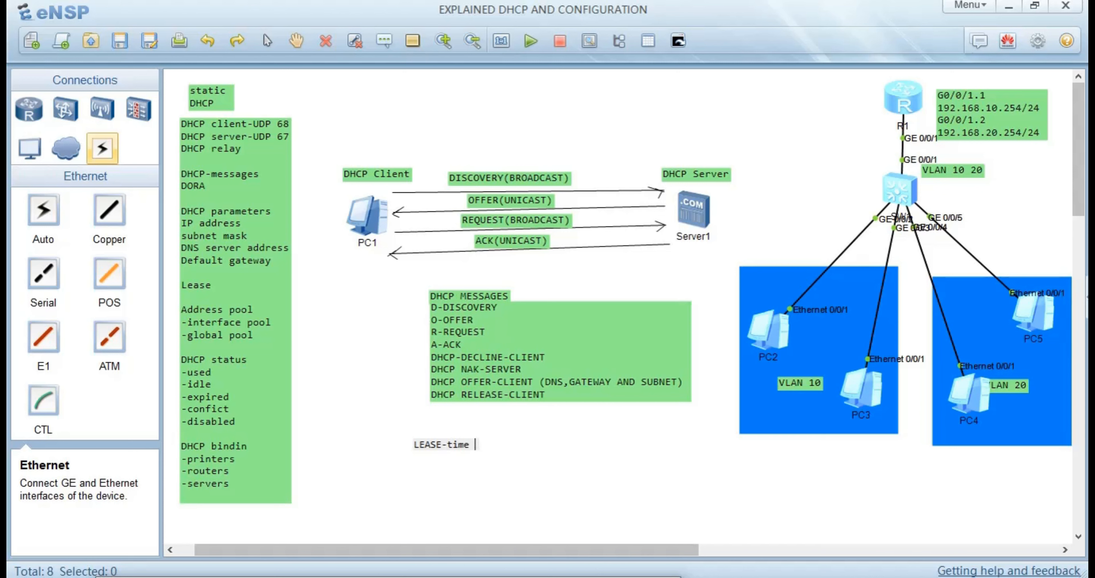
type(" a device ")
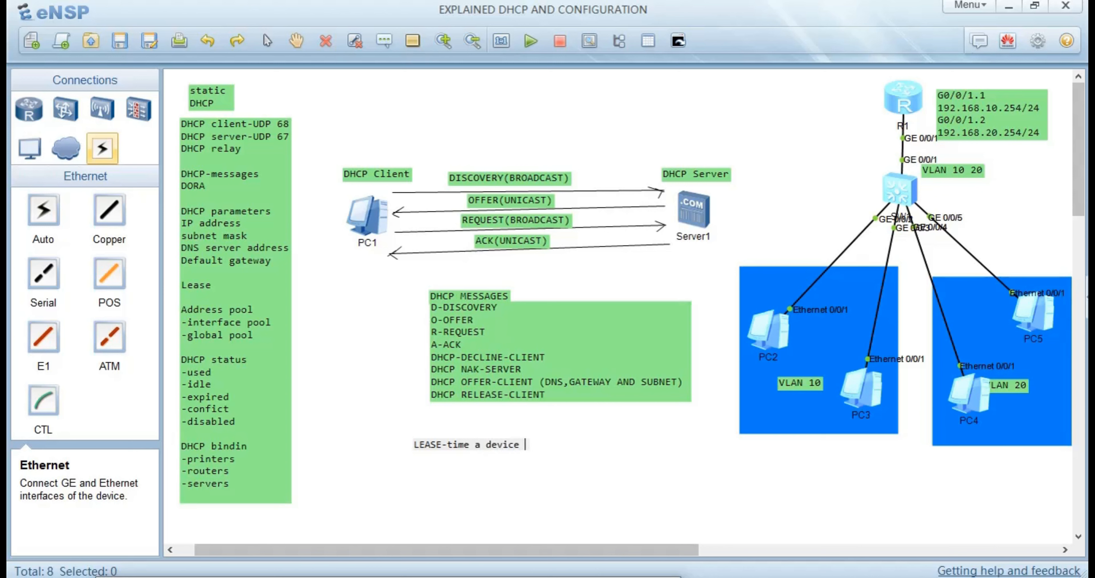
type("uses an IP a")
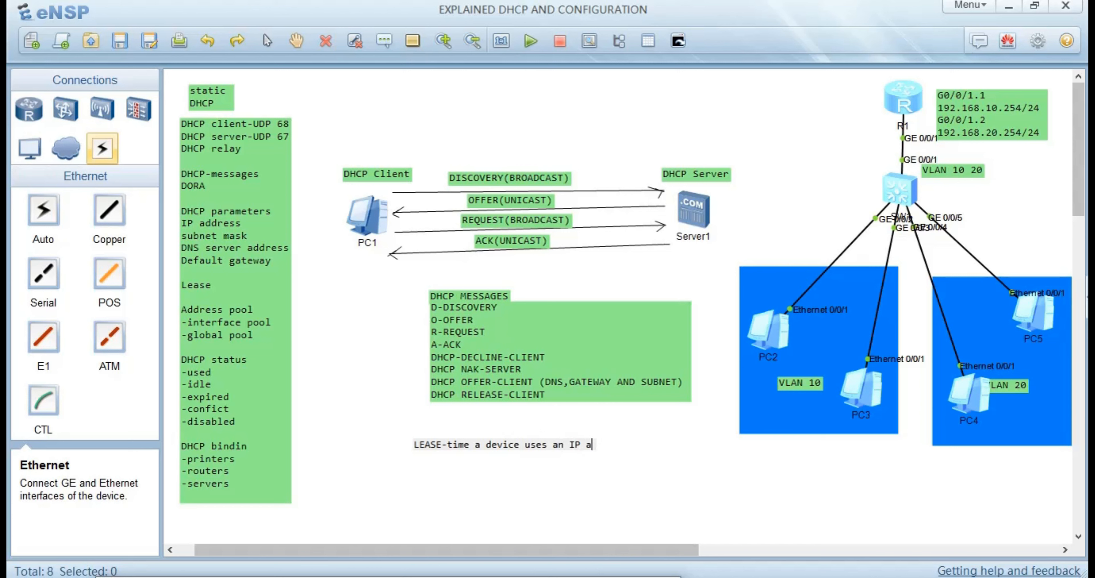
type("ddress")
key("Escape")
left_click_drag(529, 445, 496, 431)
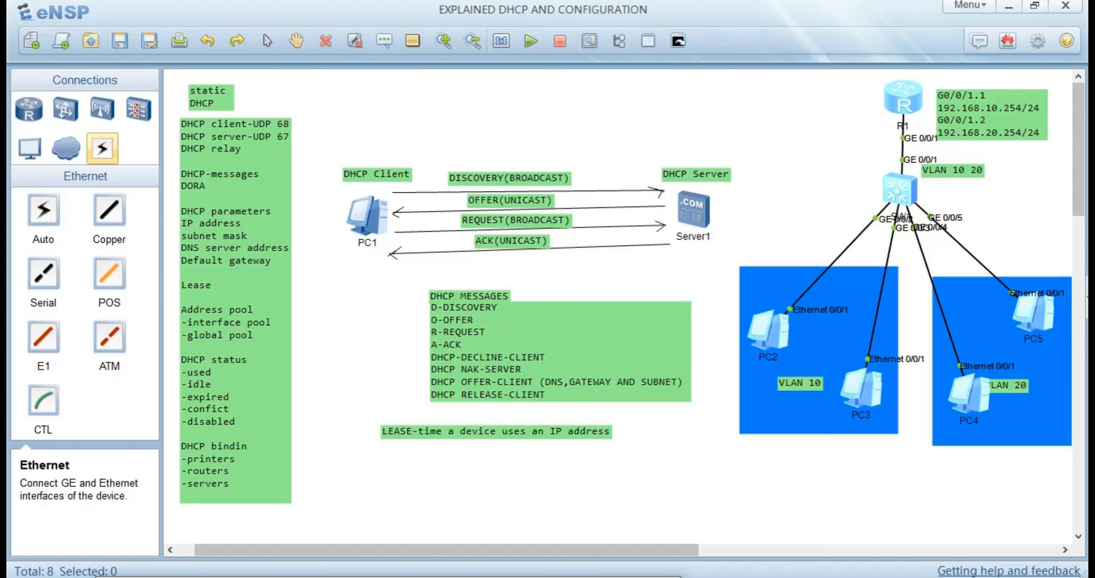
left_click_drag(496, 432, 497, 425)
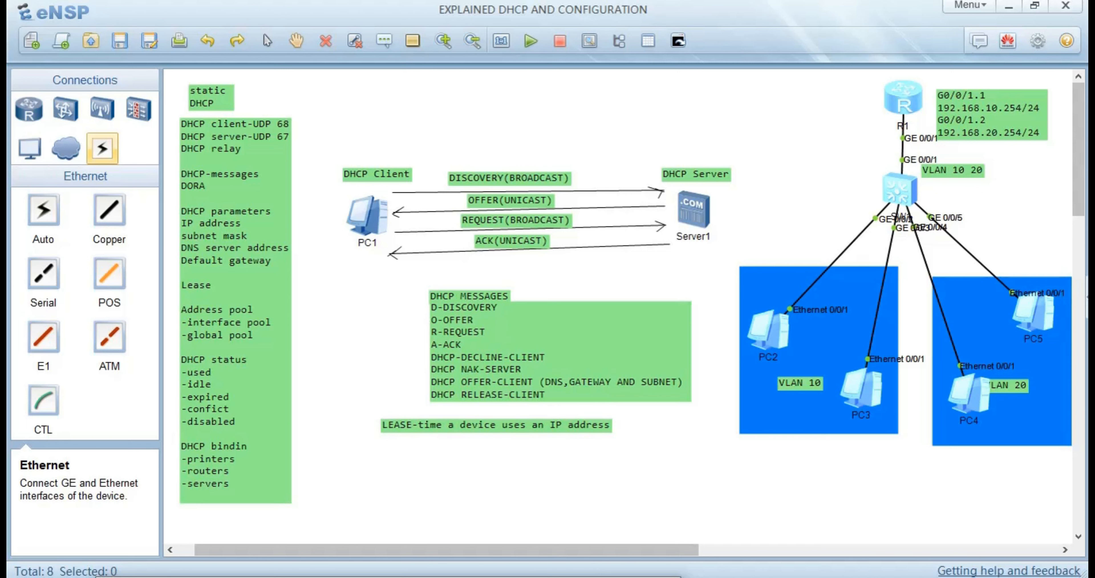
left_click_drag(496, 425, 492, 421)
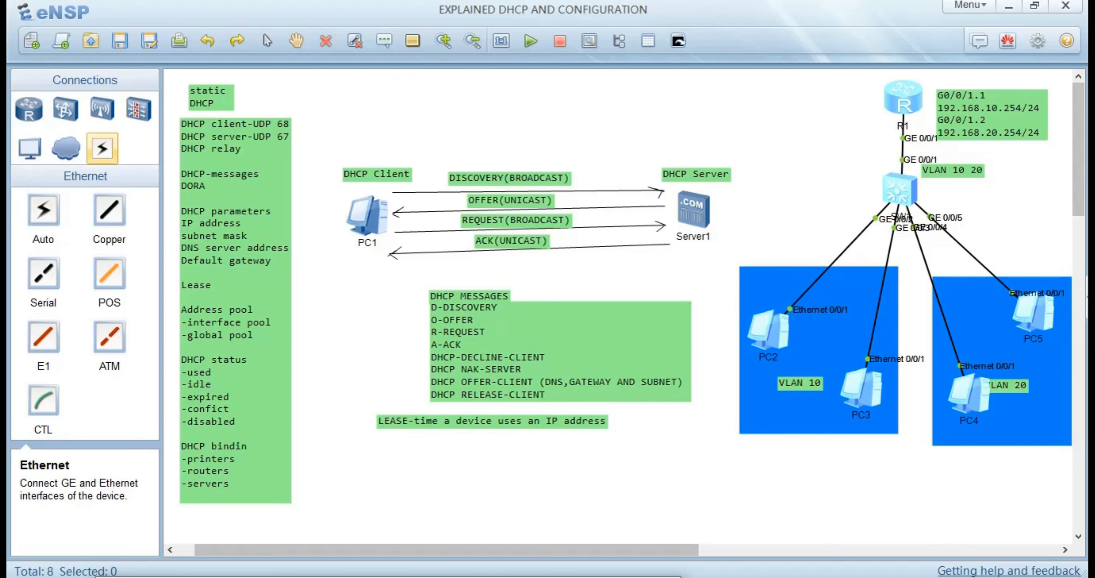
Add a "DHCP CONFLICT" text label and position it below the LEASE note.
left_click(399, 450)
type("dh")
key("BackSpace")
key("BackSpace")
type("DHCP CONFL")
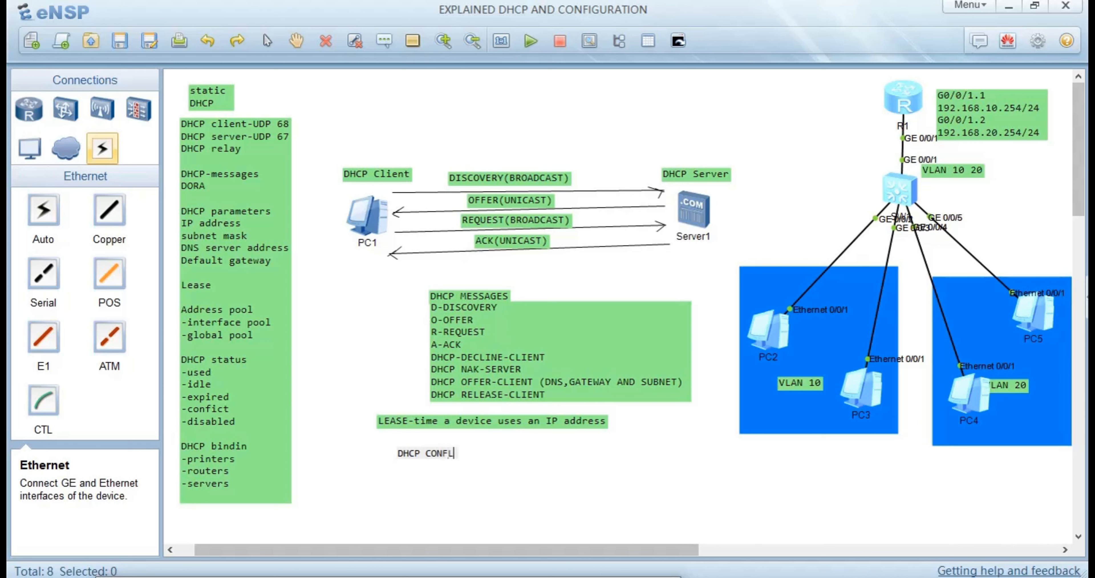
type("ICT")
key("Escape")
left_click_drag(437, 454, 434, 445)
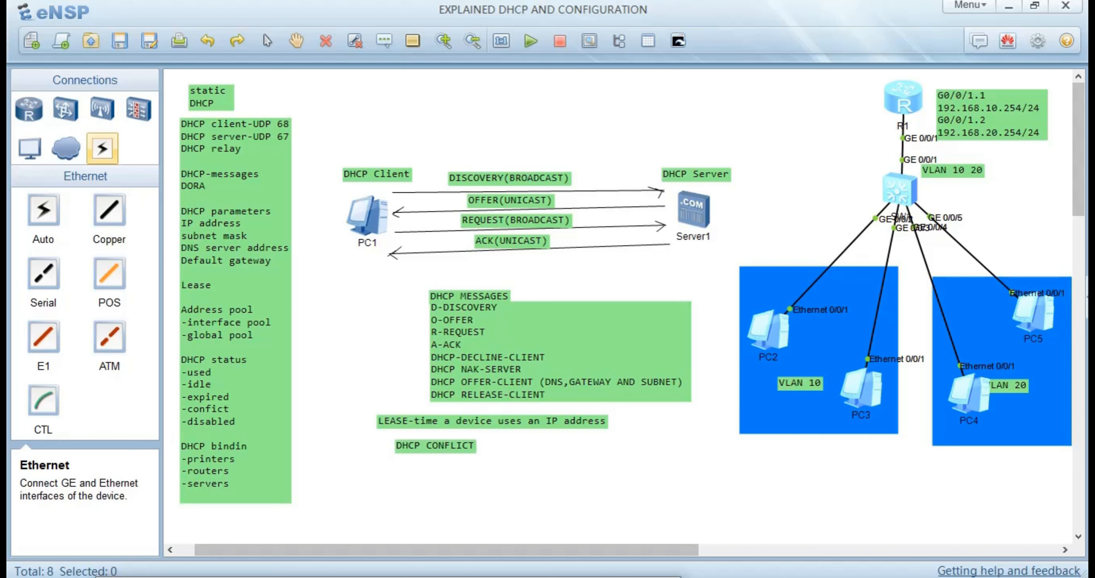
Clear all the text from the DHCP CONFLICT label.
double_click(435, 446)
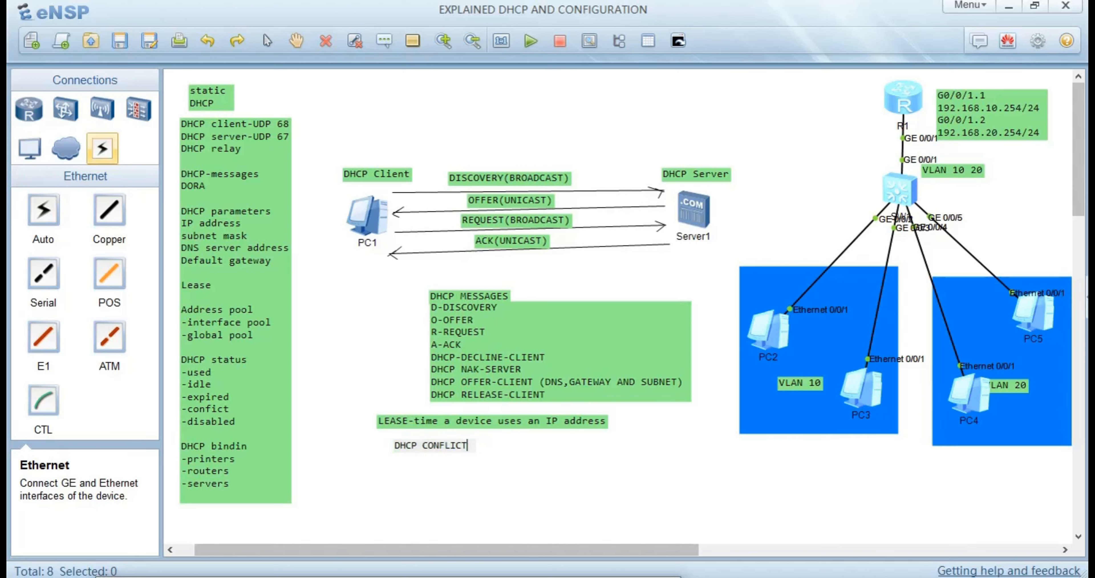
key("Return")
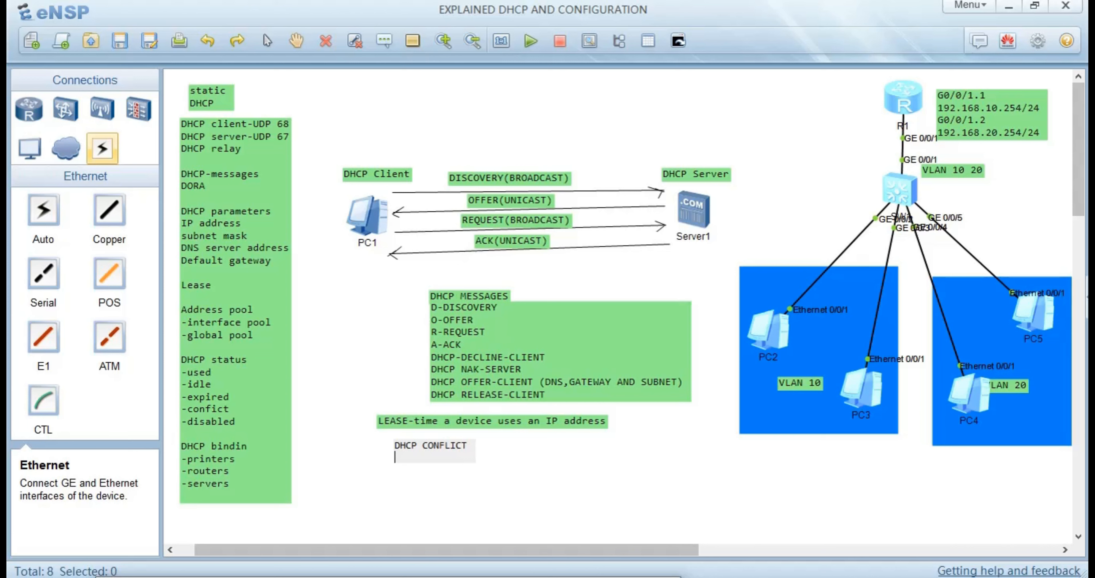
key("BackSpace")
key("BackSpace")
key("BackSpace")
key("BackSpace")
key("BackSpace")
key("BackSpace")
key("BackSpace")
key("BackSpace")
key("BackSpace")
key("BackSpace")
key("BackSpace")
key("BackSpace")
key("BackSpace")
key("BackSpace")
key("Escape")
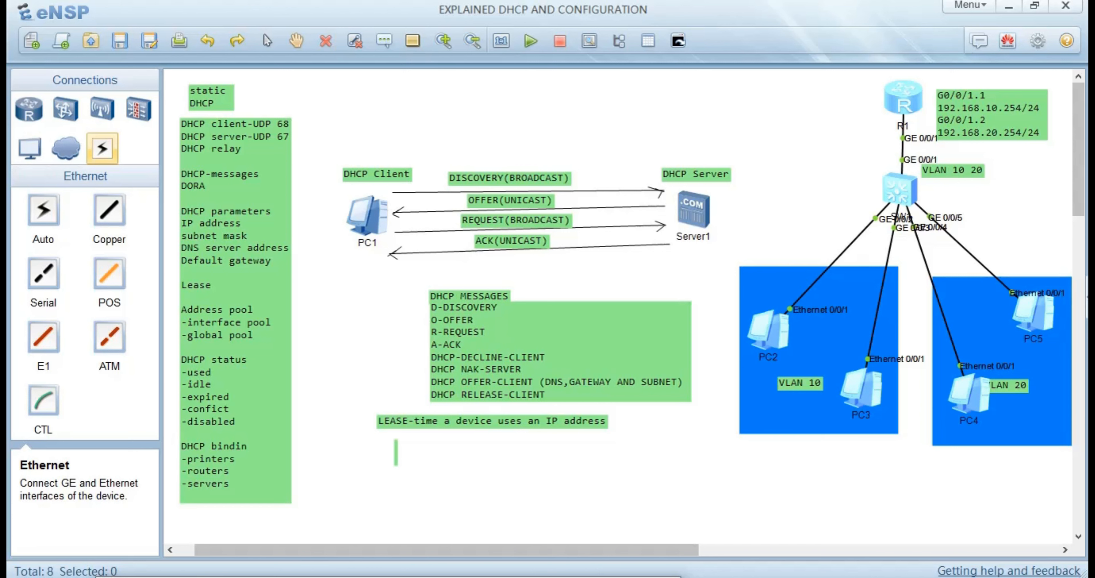
Correct "DHCP bindin" to "DHCP binding" in the long DHCP concepts note.
double_click(226, 470)
left_click(231, 445)
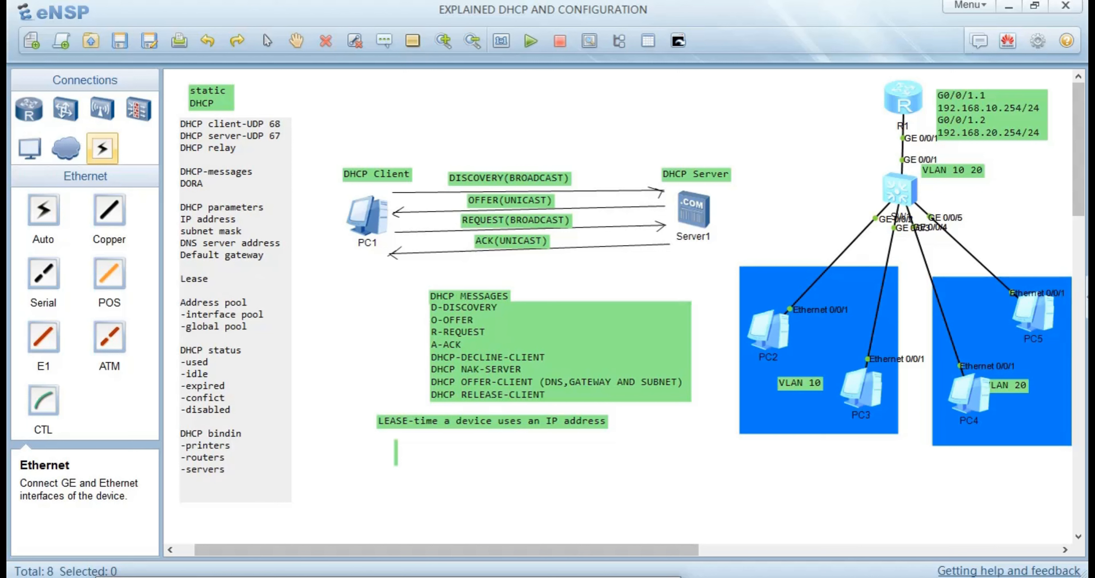
left_click(242, 433)
type("g")
left_click(330, 441)
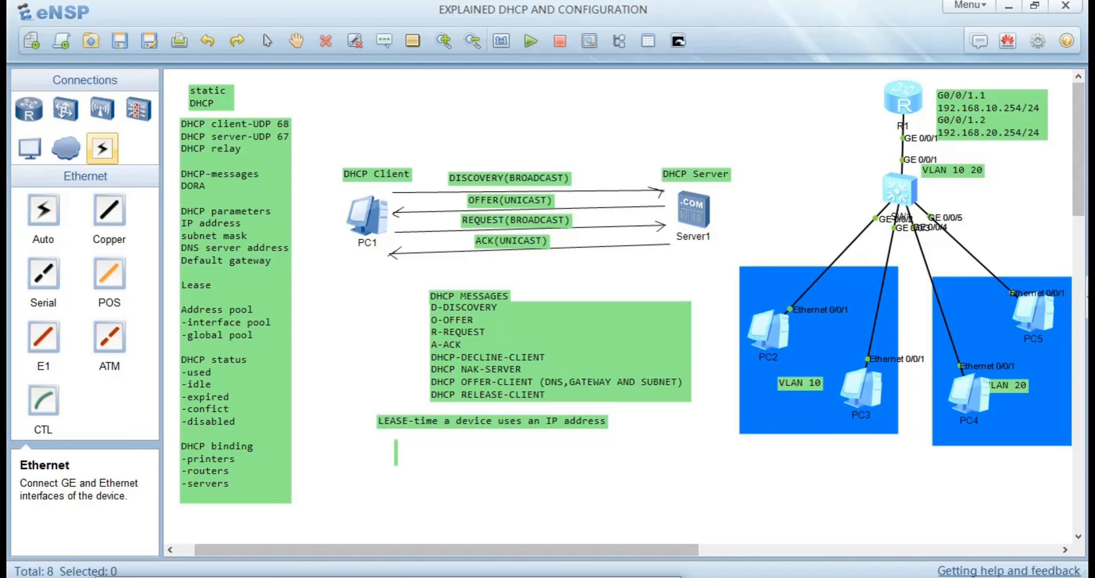
left_click(248, 433)
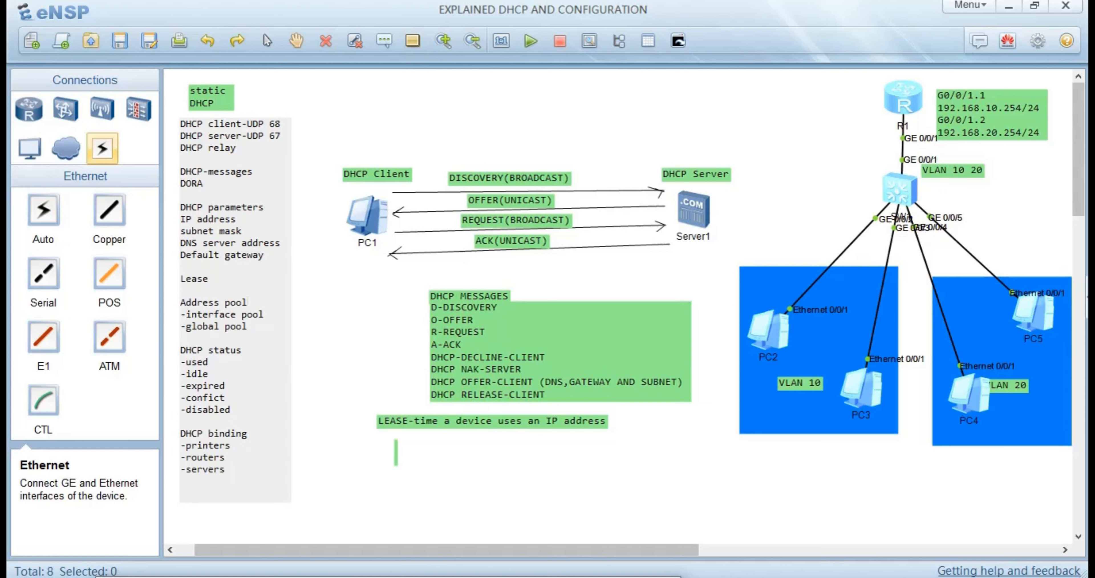
left_click(264, 315)
key("Escape")
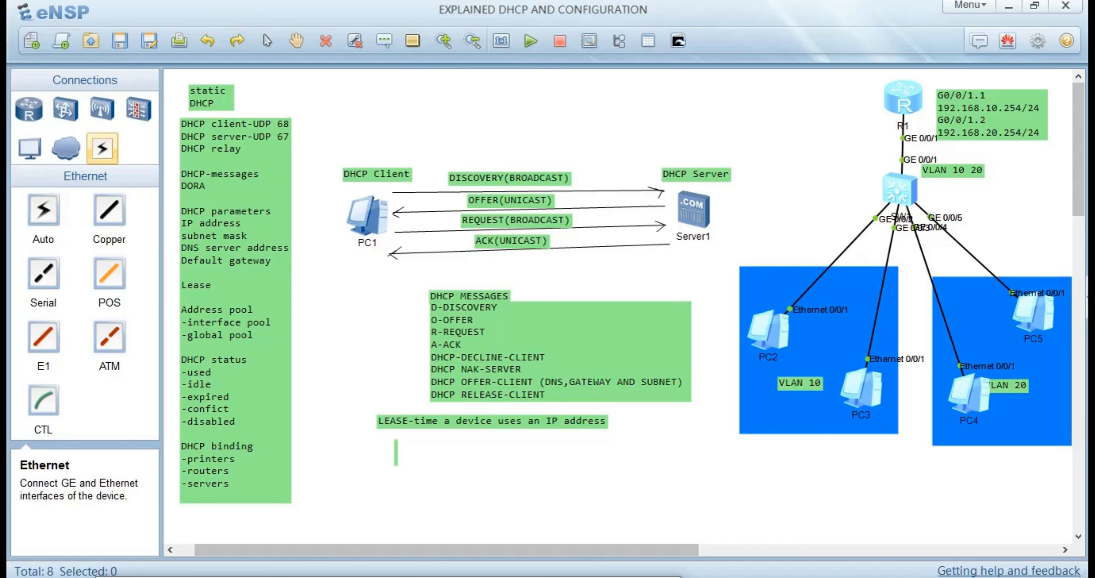
Highlight the DHCP client UDP port line and the DHCP server's UDP port in the DHCP concepts note.
double_click(265, 315)
key("shift+Left")
key("shift+Left")
key("shift+Left")
key("shift+Left")
key("shift+Left")
key("shift+Left")
key("shift+Left")
key("shift+Left")
key("shift+Left")
key("shift+Left")
key("shift+Left")
key("shift+Left")
key("shift+Left")
key("shift+Left")
key("shift+Left")
key("shift+Left")
key("shift+Left")
key("shift+Left")
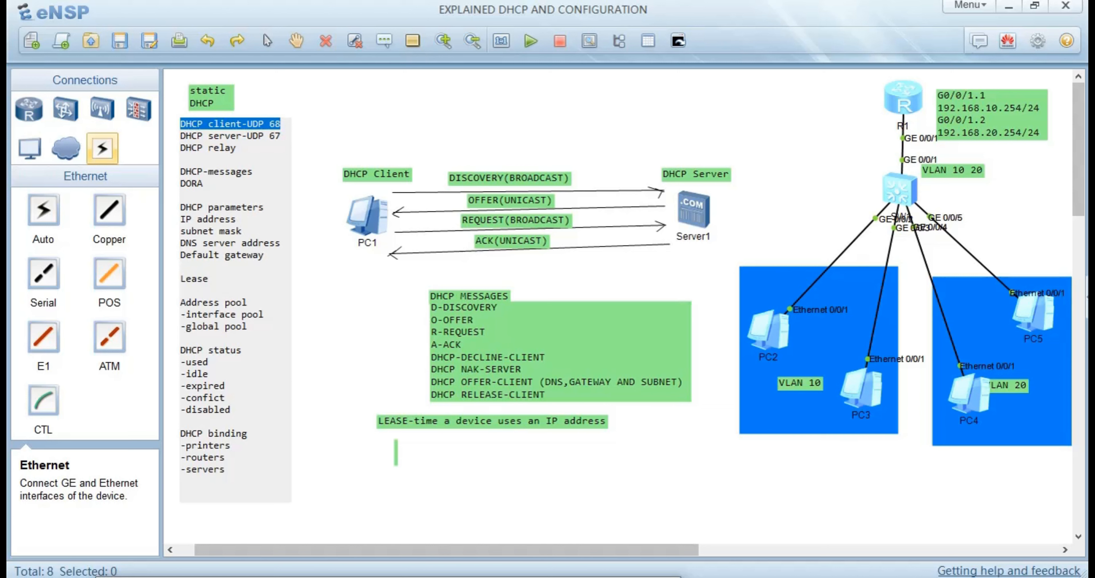
left_click_drag(281, 136, 241, 135)
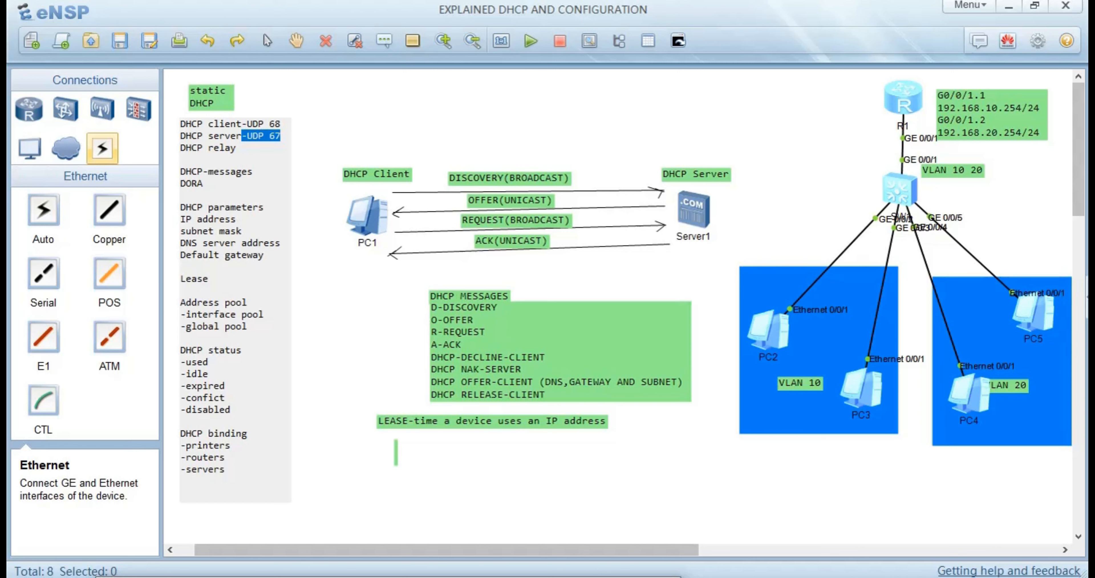
left_click(319, 140)
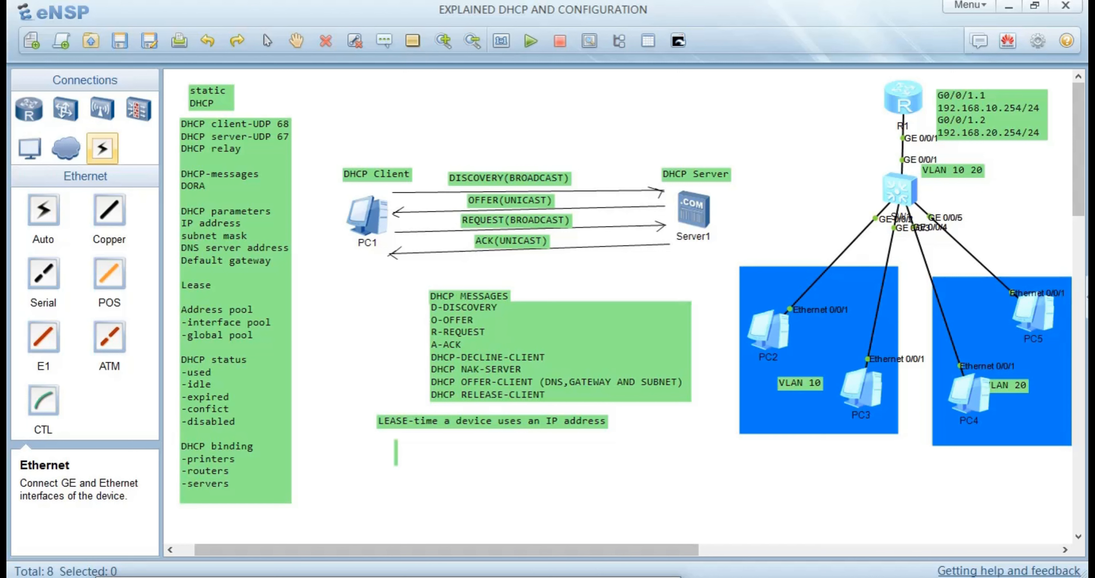
Spread PC1 and Server1 farther apart and place an S5700 switch between them, above the DISCOVERY(BROADCAST) label.
left_click_drag(367, 215, 331, 214)
left_click_drag(694, 210, 738, 213)
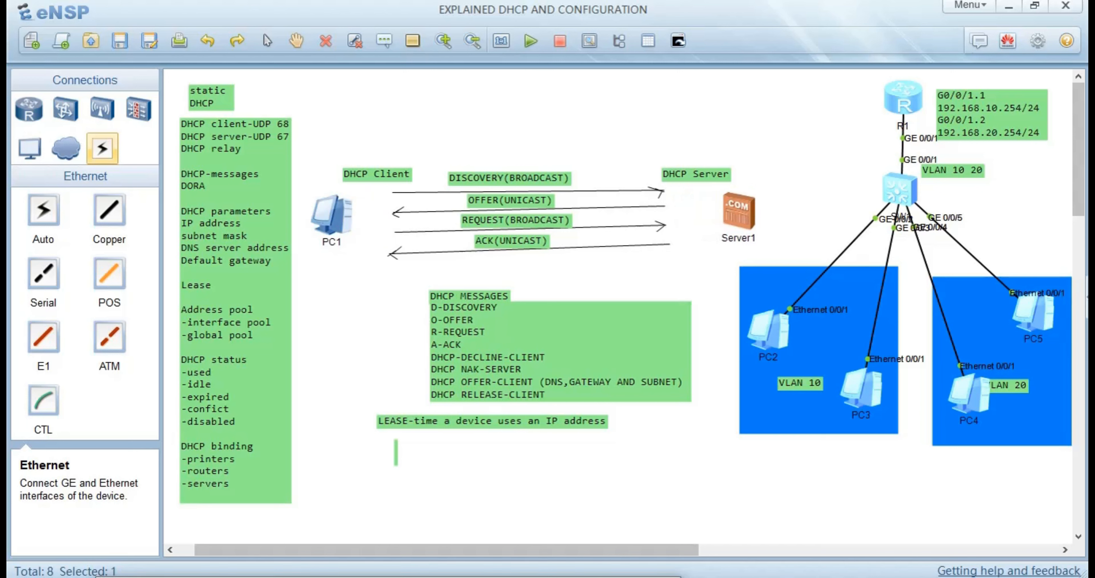
left_click(66, 108)
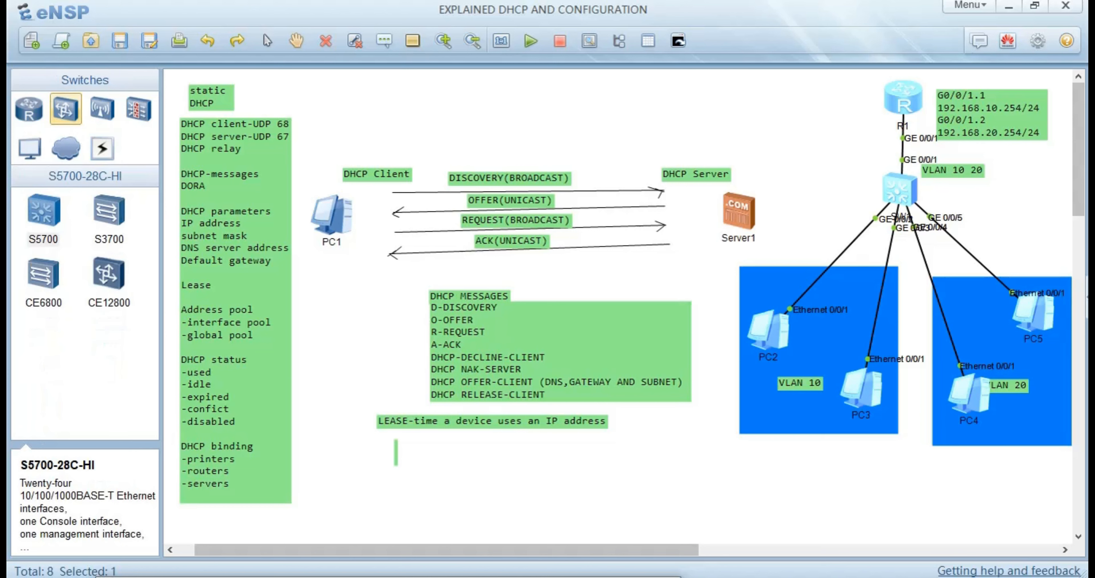
left_click_drag(43, 209, 513, 132)
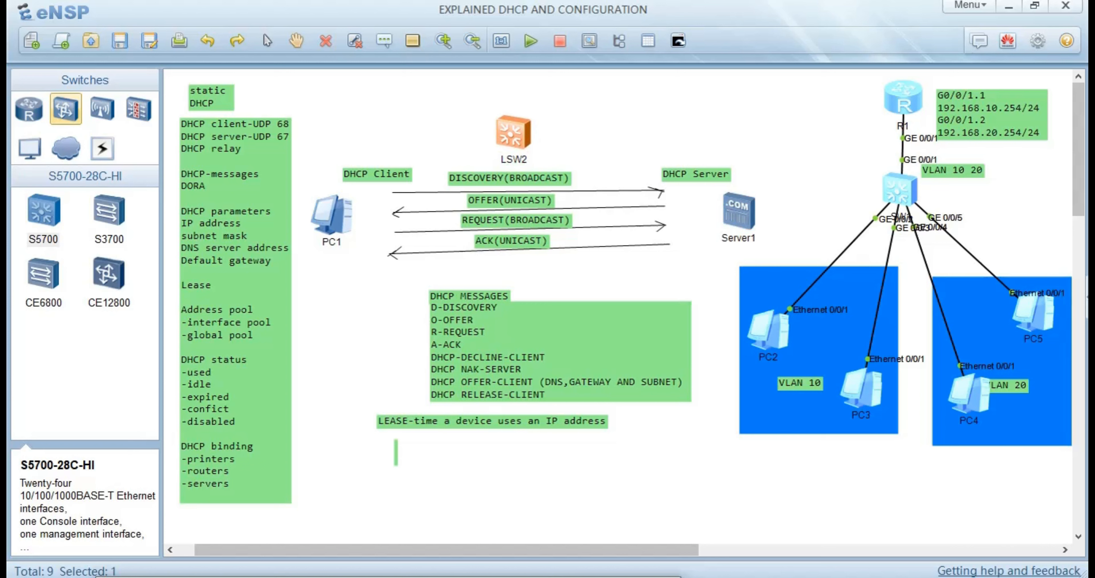
Move PC1 above the DHCP Client label and Server1 above the DHCP Server label, with switch LSW2 just above DISCOVERY(BROADCAST).
left_click_drag(331, 214, 320, 128)
left_click_drag(739, 212, 699, 125)
mouse_move(341, 129)
left_mouse_down()
mouse_move(365, 134)
mouse_move(340, 130)
mouse_move(352, 130)
left_mouse_up()
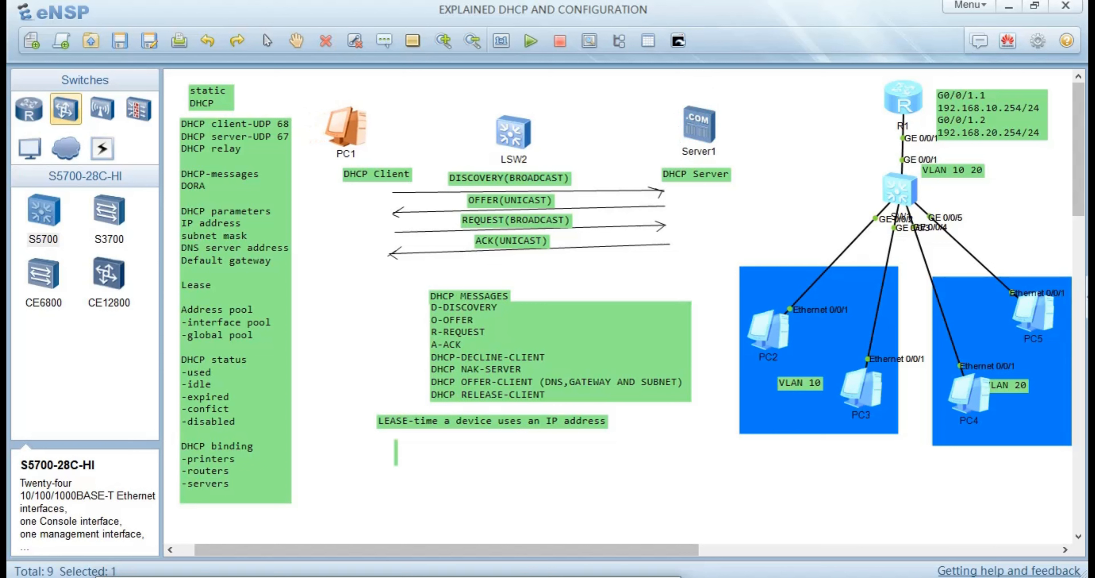
left_click_drag(513, 132, 513, 120)
left_click(504, 148)
left_click(525, 147)
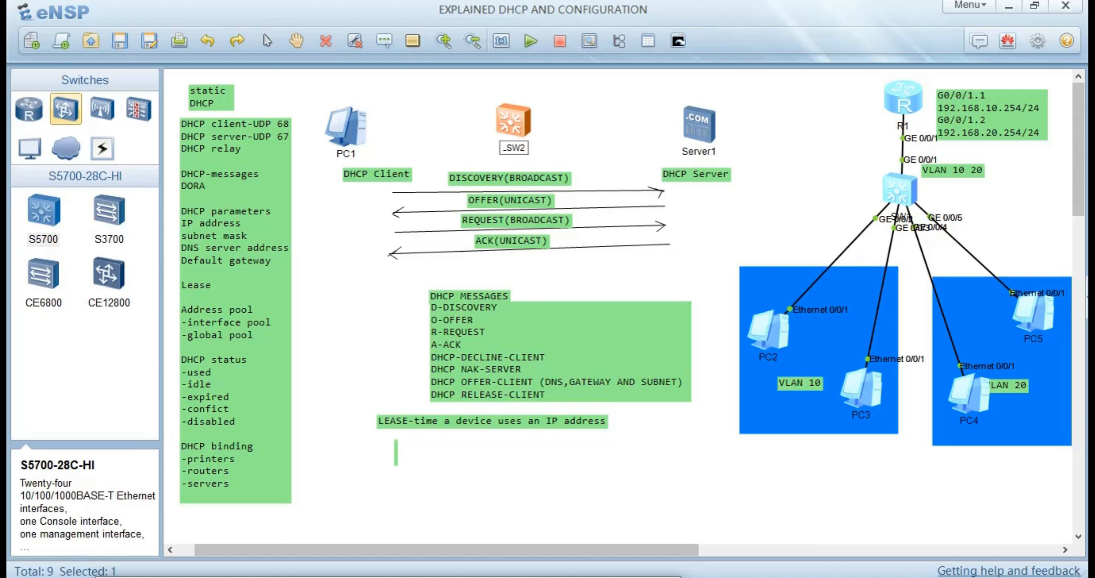
left_click_drag(514, 121, 516, 139)
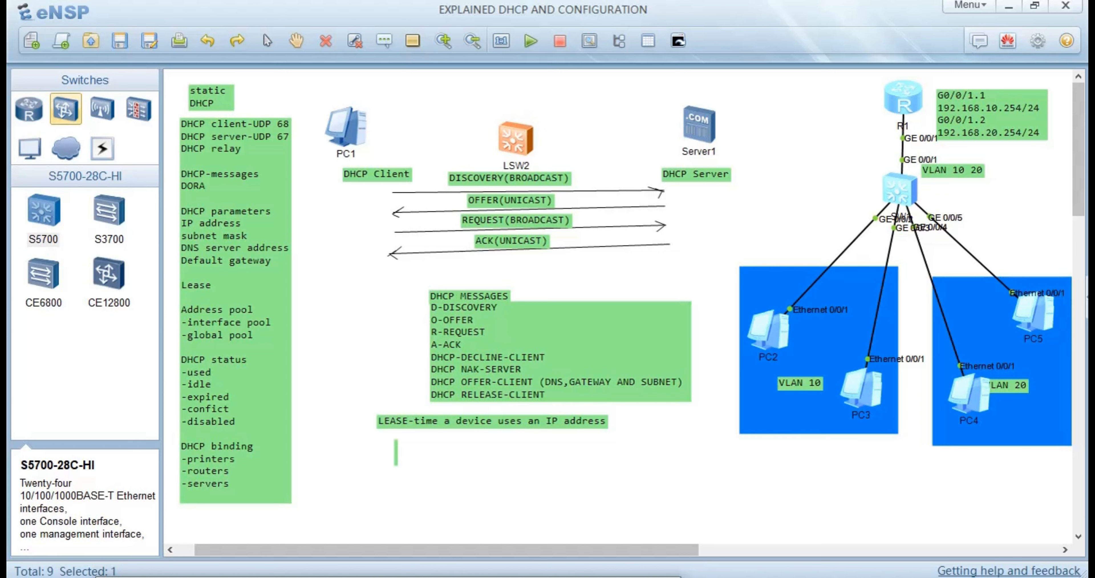
Add a "DHCP RELAY AGENT" text label directly above switch LSW2.
left_click(563, 137)
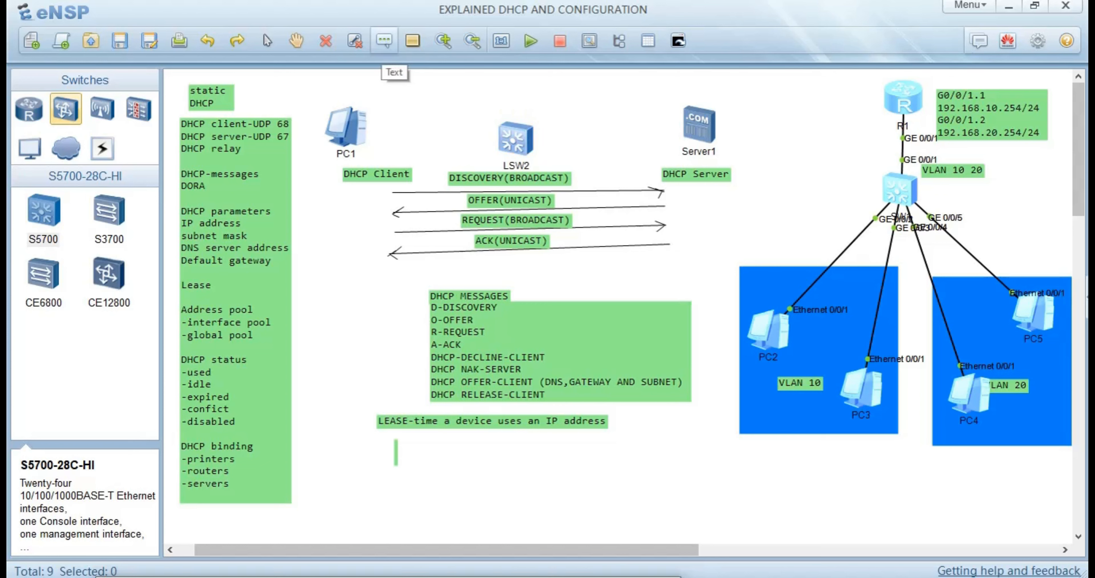
left_click(458, 110)
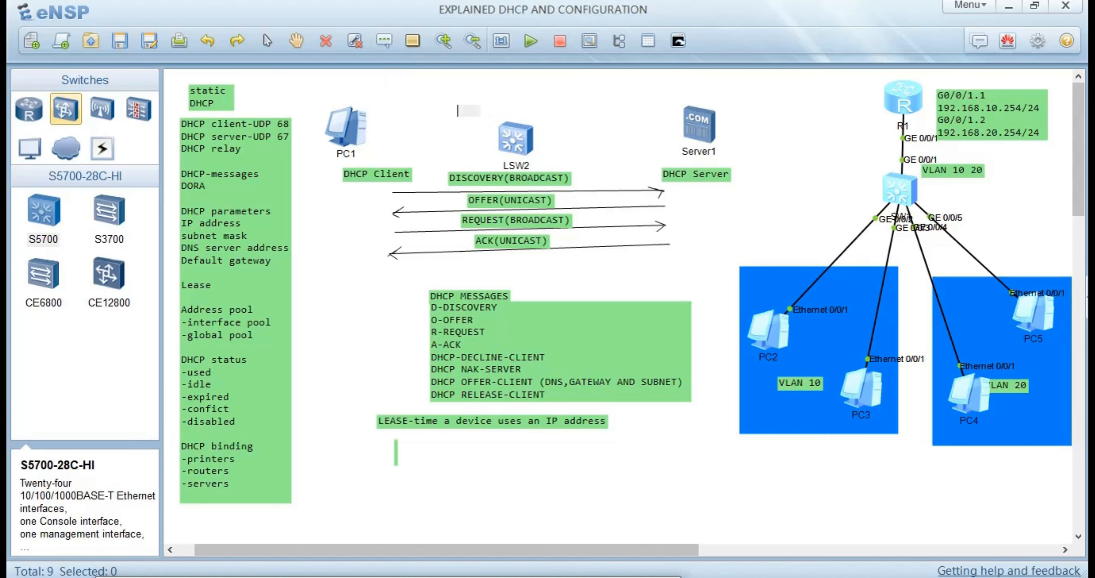
type("DHCP RELAY AG")
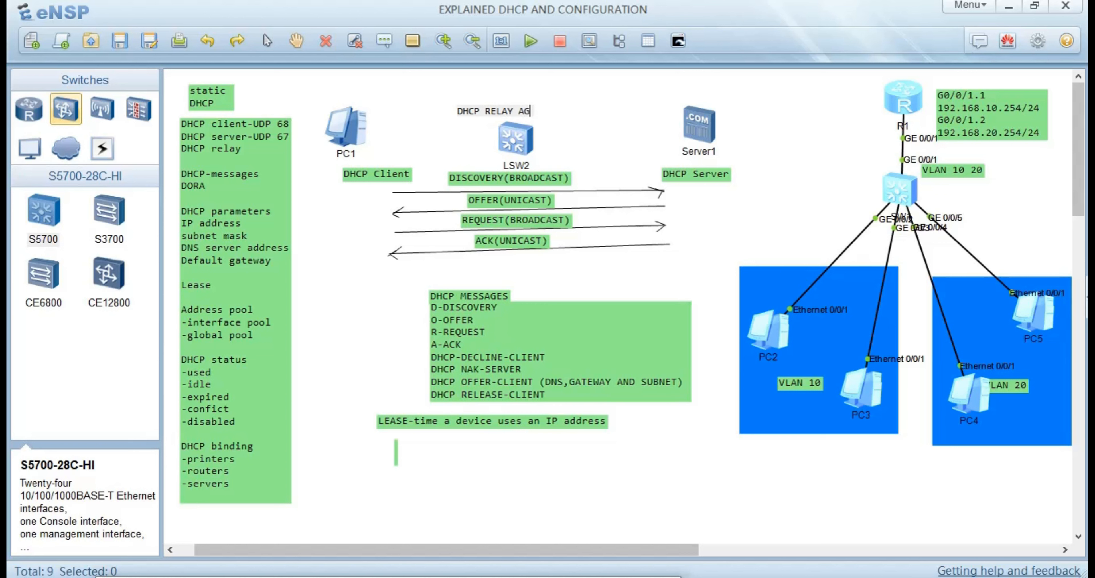
type("ENT")
key("Escape")
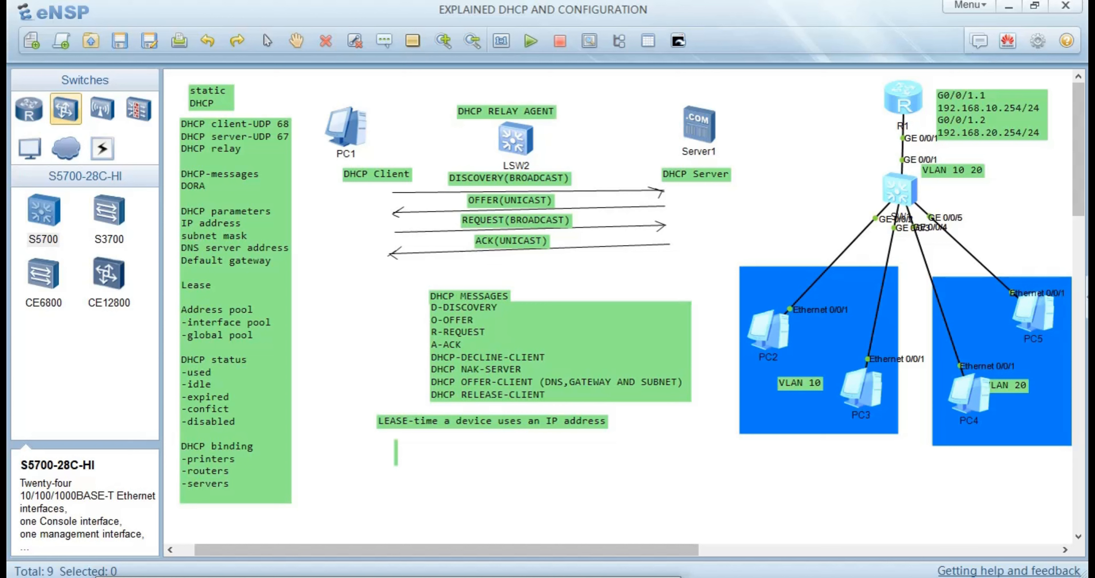
Centre the DHCP RELAY AGENT label over LSW2 and align the DHCP Client and DHCP Server labels under PC1 and Server1.
left_click_drag(506, 111, 519, 111)
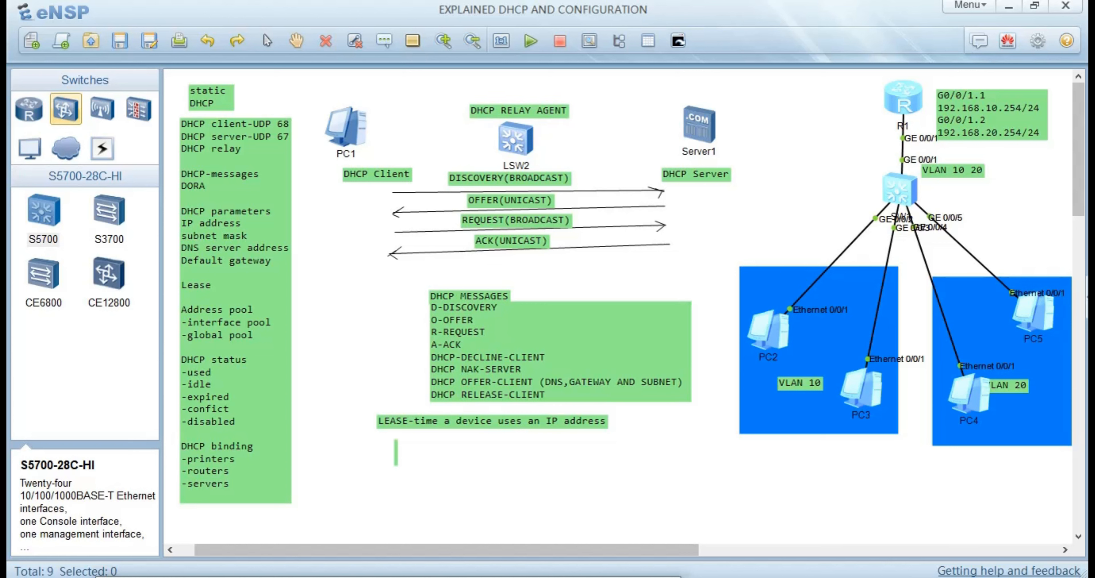
left_click_drag(378, 175, 357, 171)
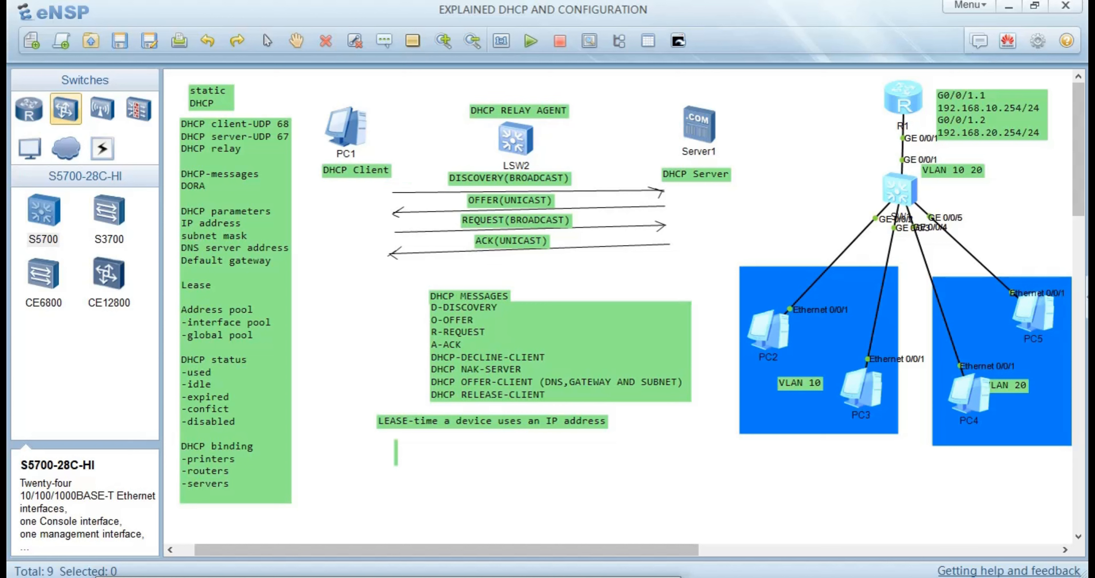
left_click_drag(696, 174, 698, 169)
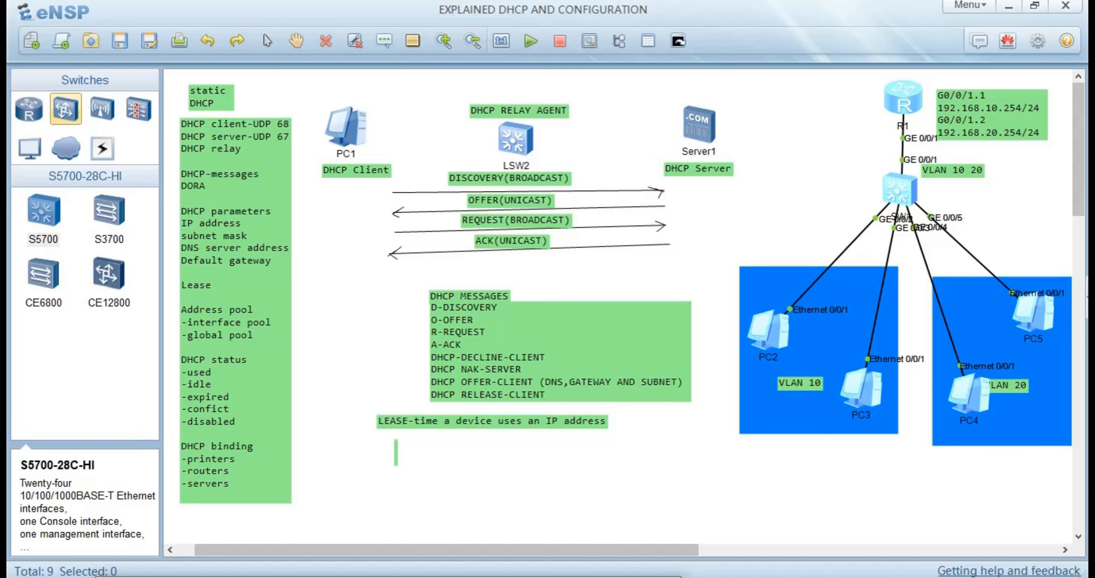
left_click_drag(516, 139, 515, 136)
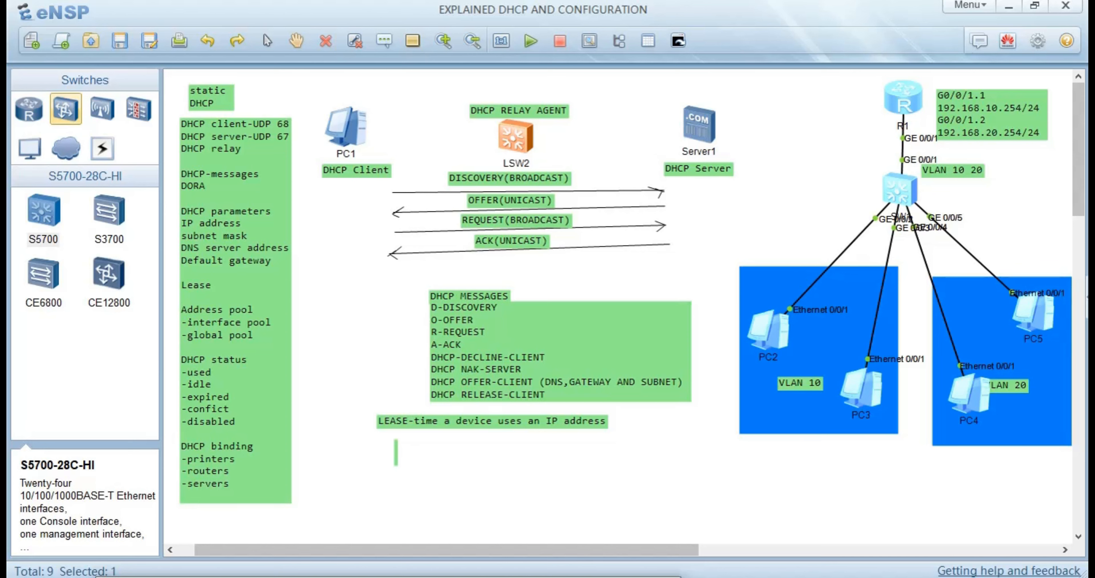
key("super")
left_click(711, 192)
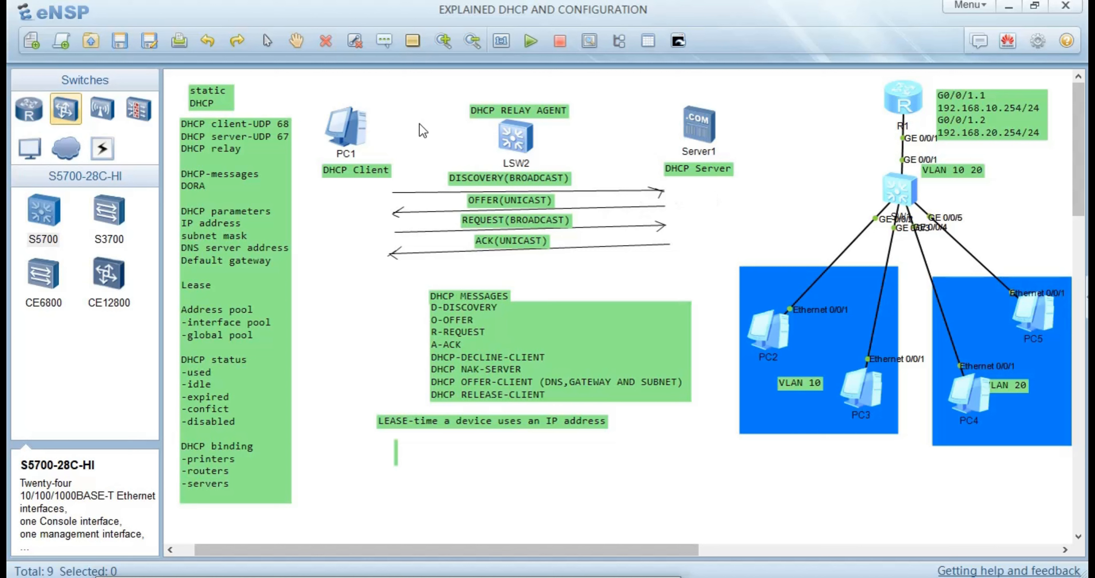
Move PC1 and Server1 below their DHCP Client and DHCP Server labels, at either end of the message arrows.
left_click(348, 135)
left_click_drag(348, 135, 348, 224)
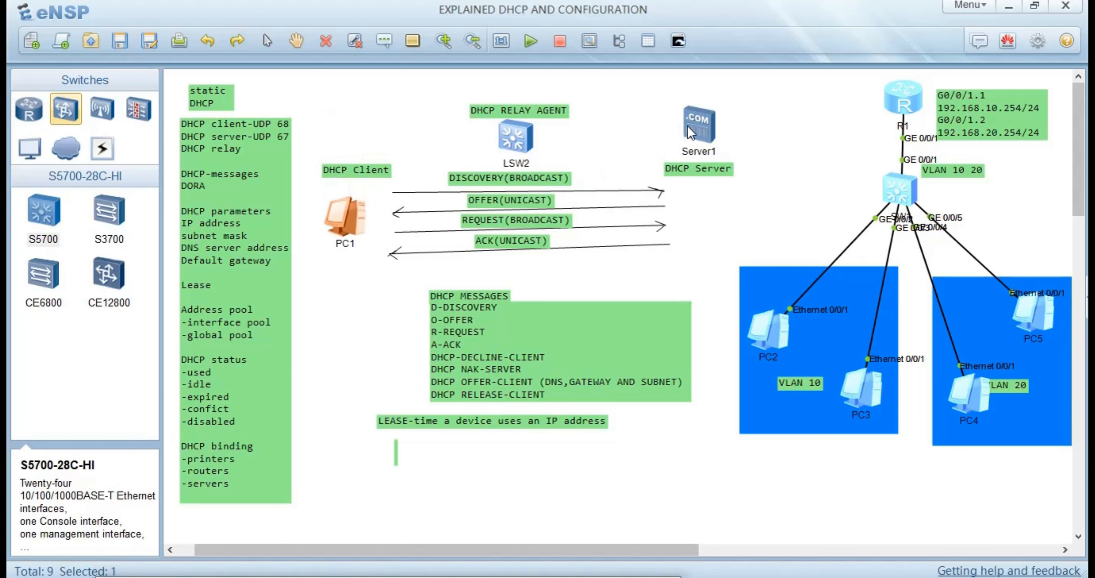
left_click_drag(691, 133, 685, 218)
Move switch LSW2 onto the DHCP RELAY AGENT label and delete both items.
left_click_drag(500, 137, 556, 124)
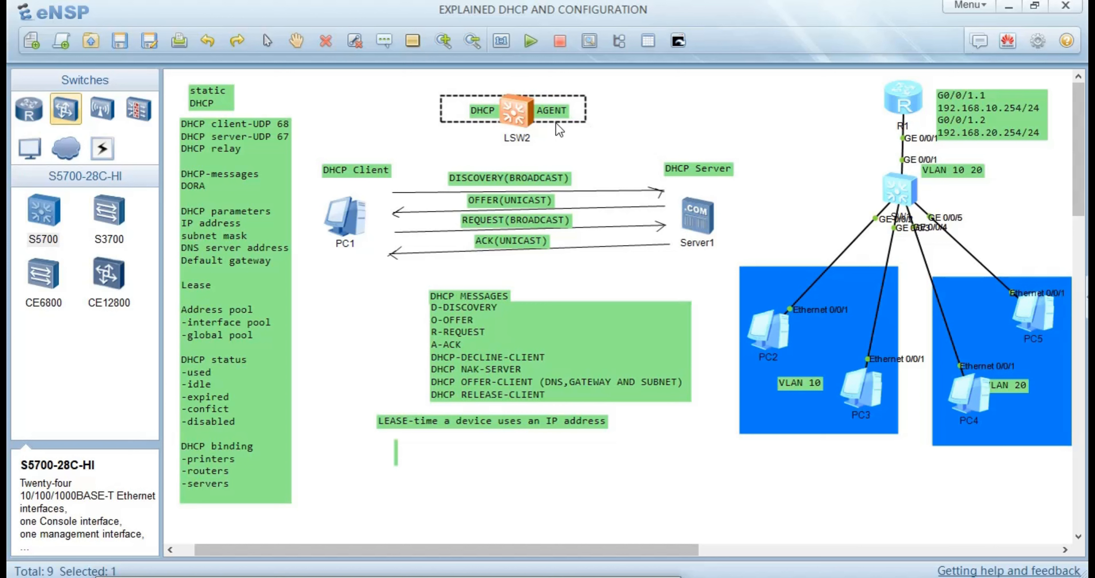
right_click(523, 109)
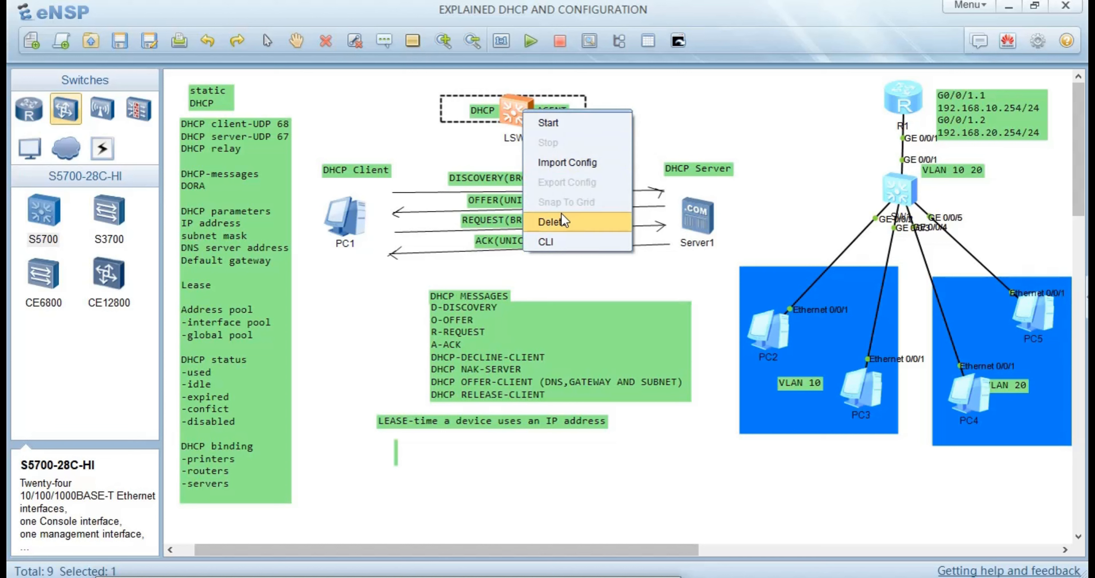
left_click(548, 221)
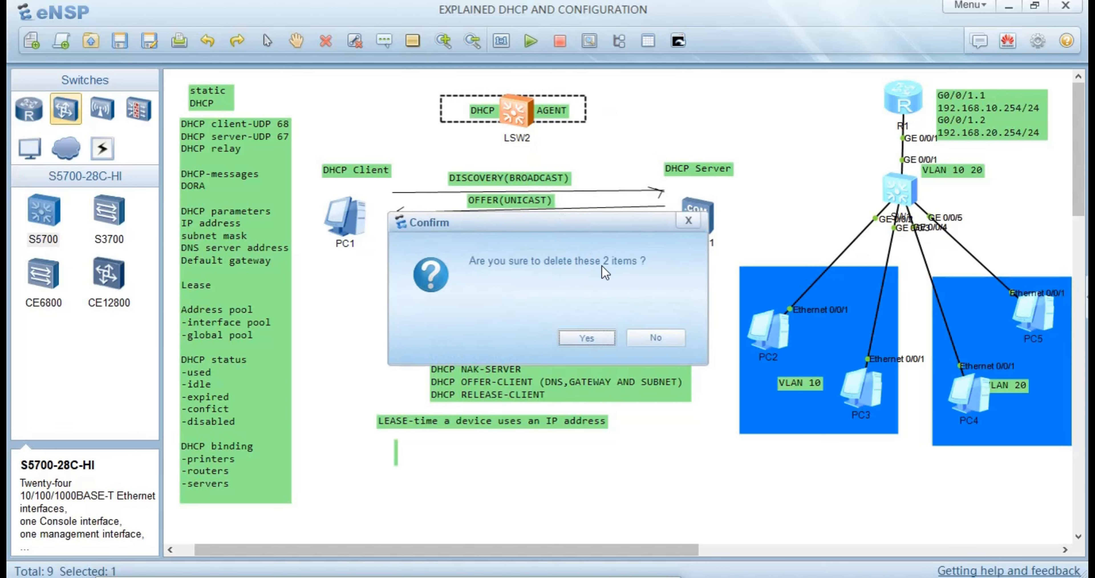
left_click(593, 336)
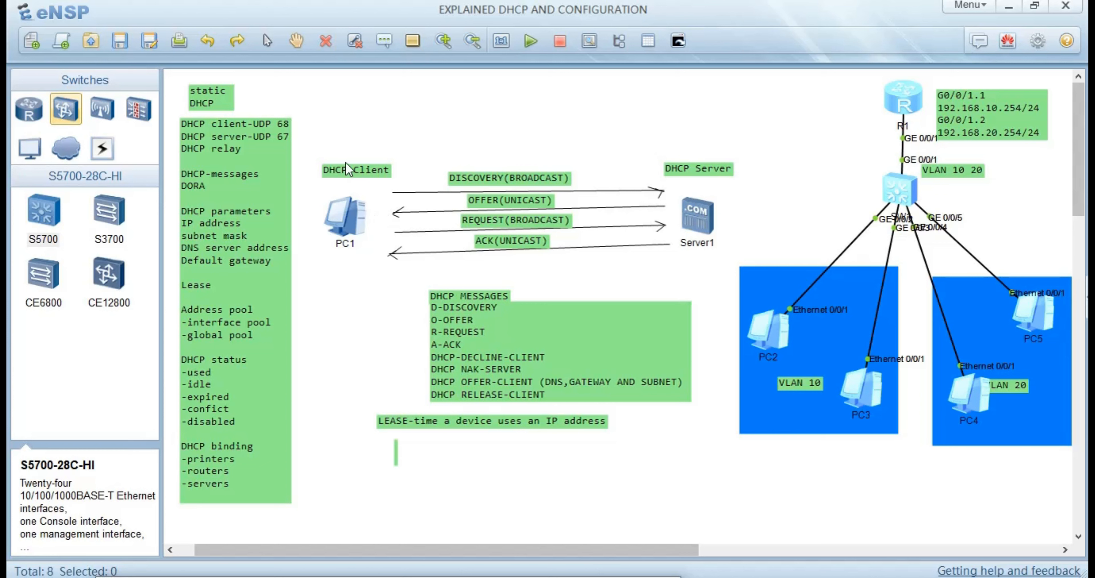
Move the whole DORA exchange diagram below the VLAN areas and the DHCP message list over the start of the DHCP concepts note.
left_click_drag(357, 221, 754, 272)
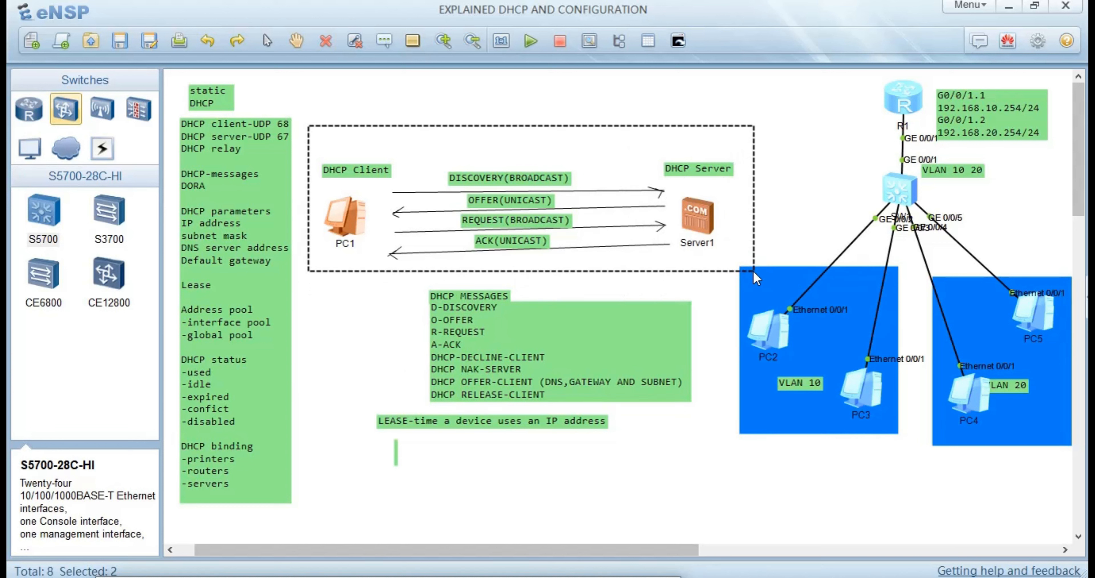
left_click_drag(612, 183, 885, 472)
left_click_drag(492, 348, 235, 117)
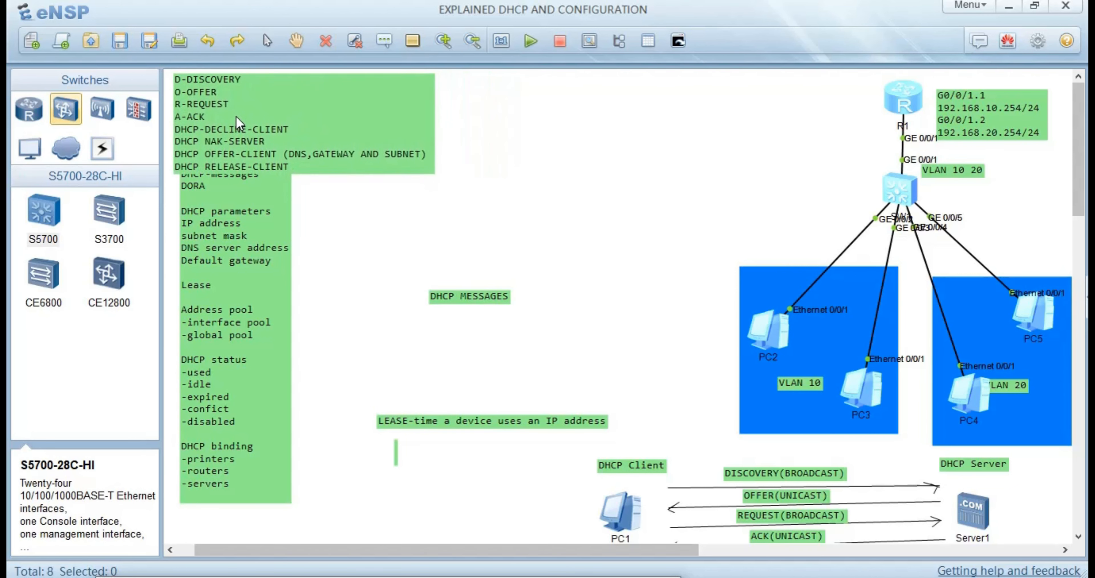
Move the DHCP MESSAGES heading down to just above the LEASE-time note.
right_click(469, 294)
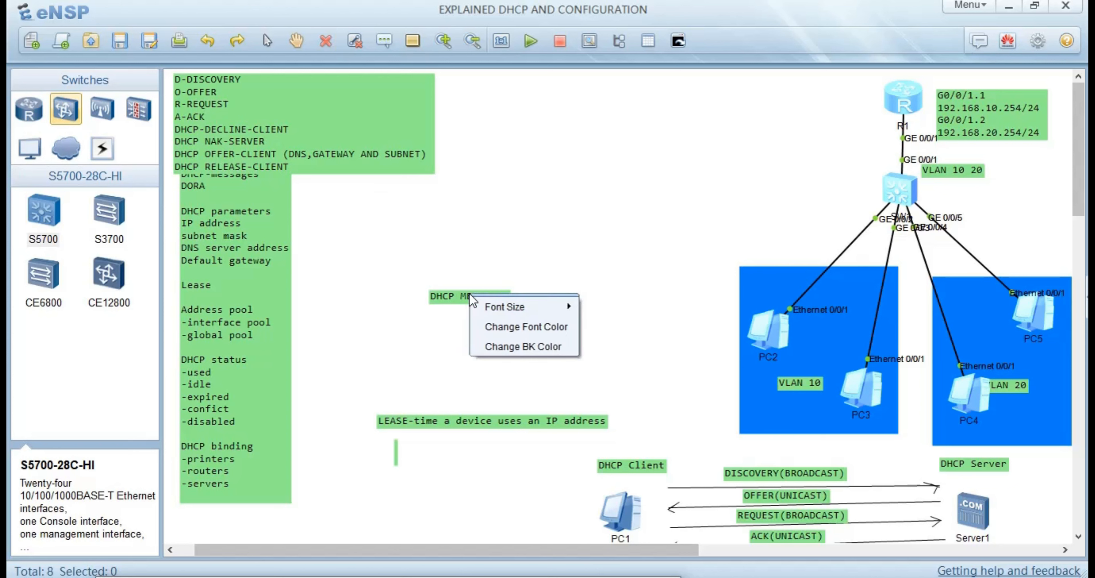
double_click(445, 294)
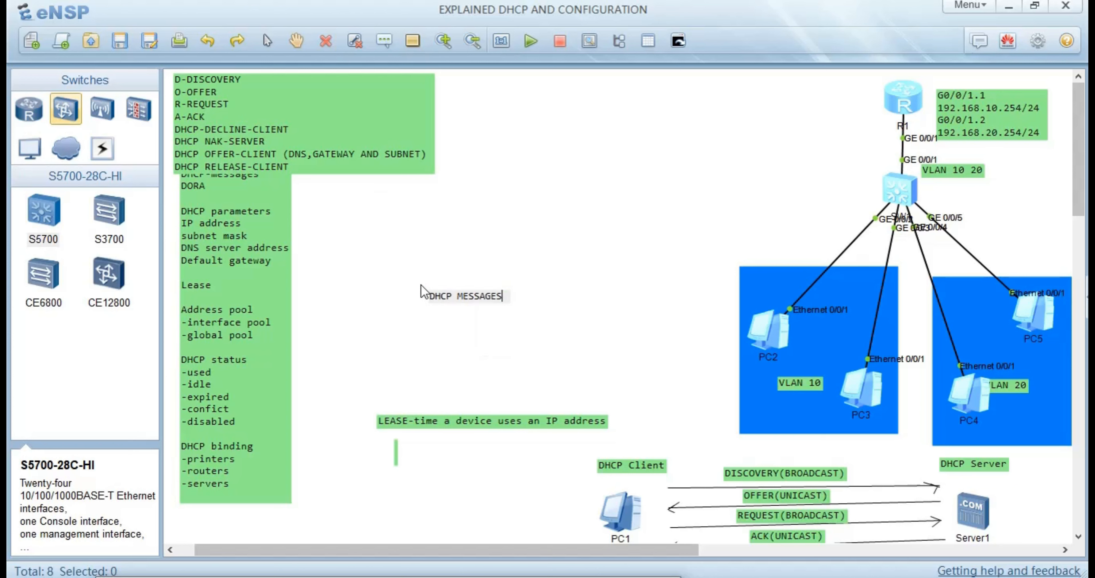
left_click(400, 389)
left_click_drag(464, 304, 426, 392)
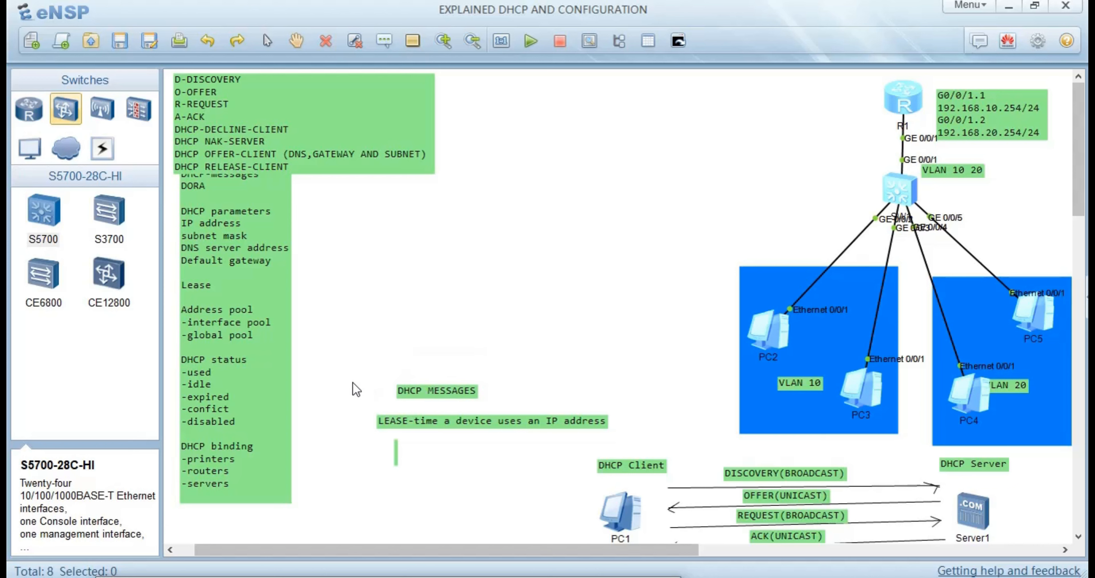
left_click_drag(353, 381, 626, 441)
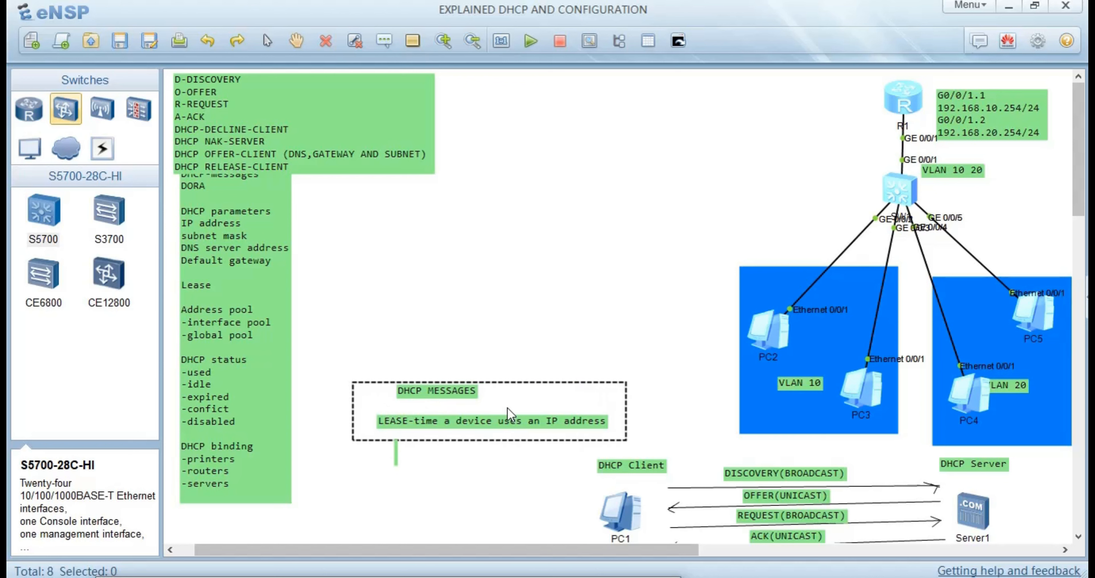
left_click(497, 335)
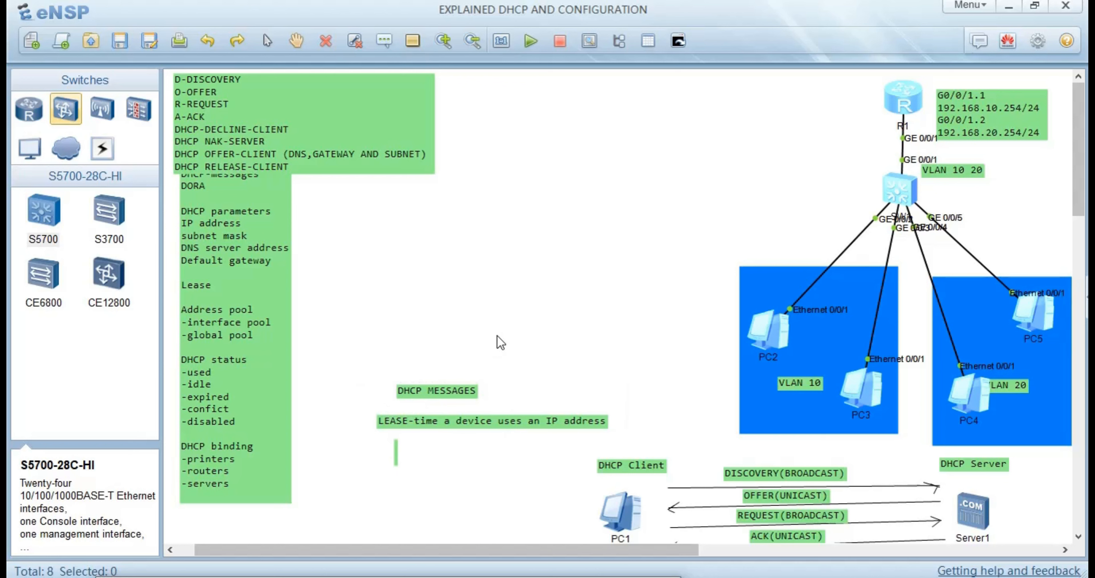
Move the LEASE-time note below the DHCP concepts note and delete the DHCP MESSAGES heading.
left_click_drag(492, 417, 280, 528)
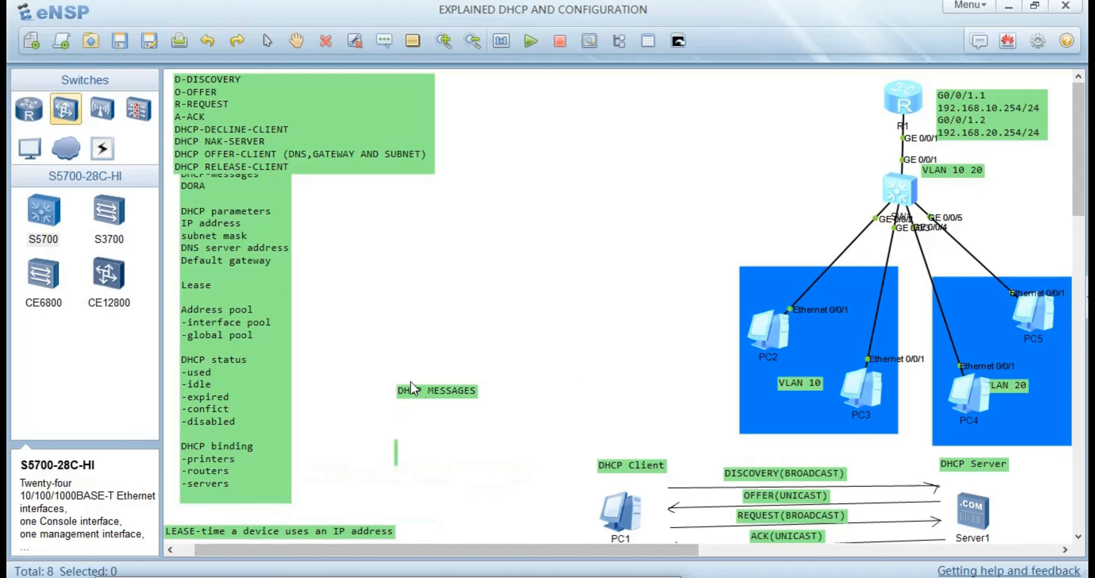
left_click_drag(364, 359, 502, 424)
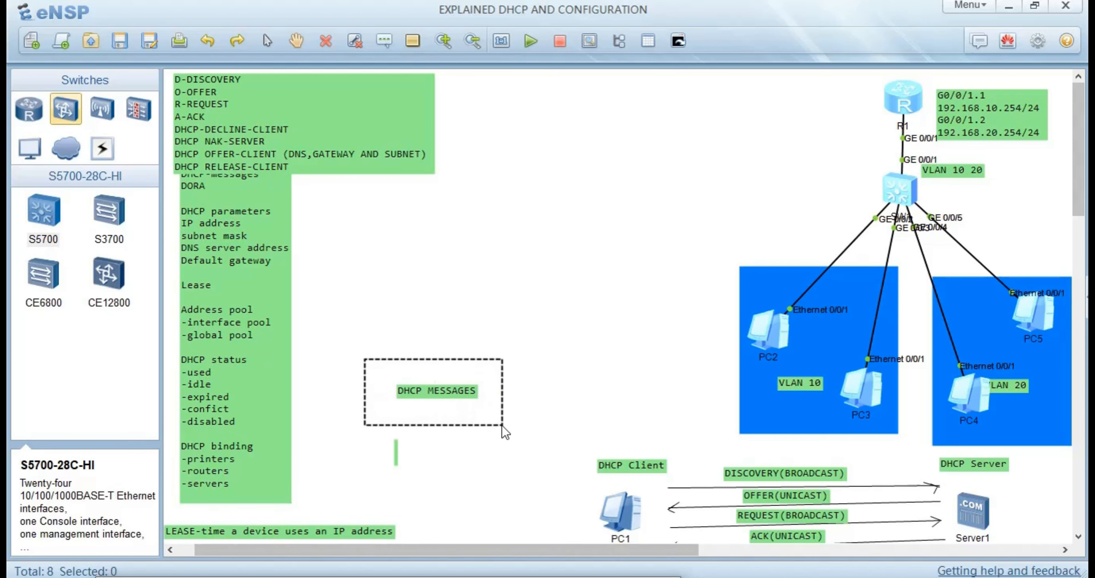
right_click(441, 387)
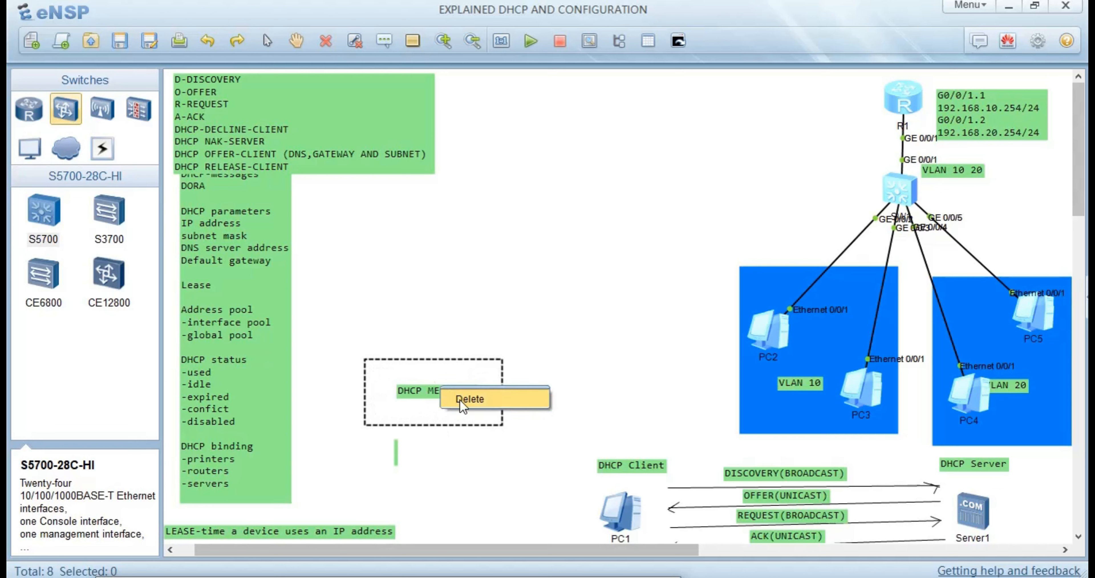
left_click(460, 400)
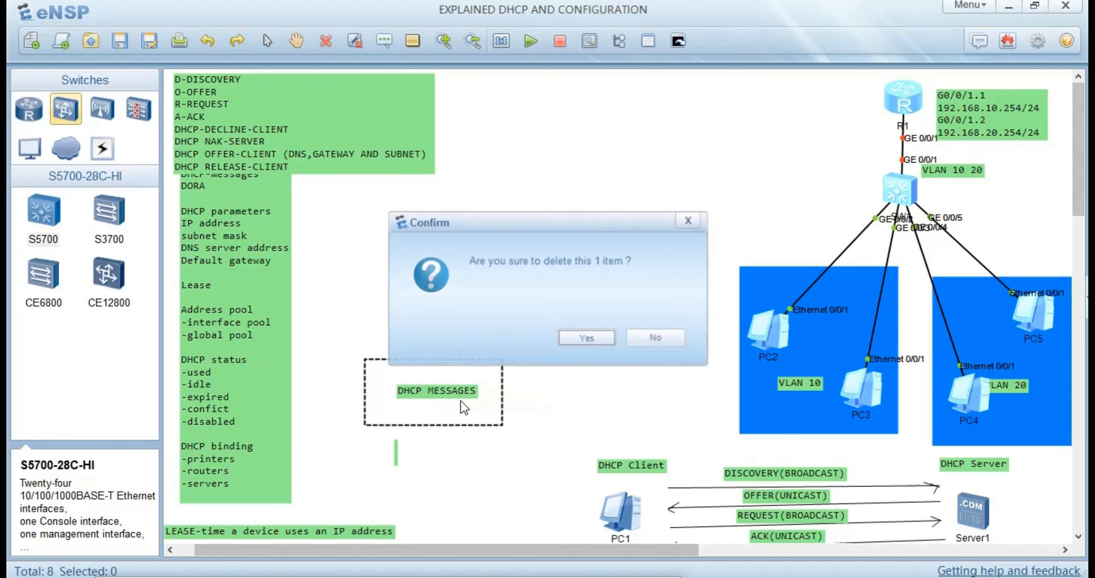
left_click(603, 336)
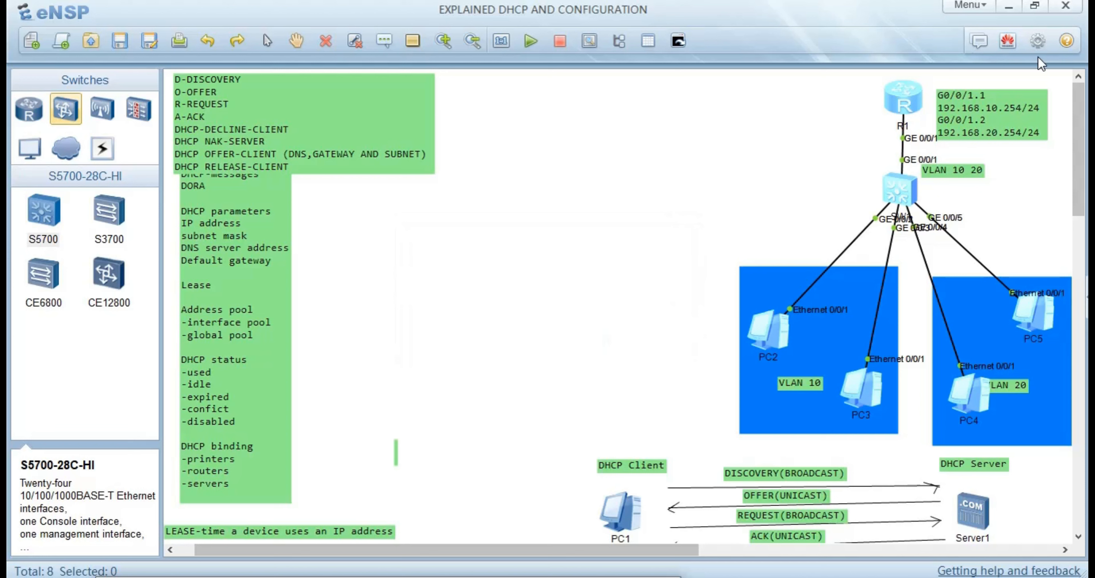
Move router R1 and switch SW1 into the empty middle of the canvas, with PC2 and PC3 below SW1 on the VLAN 10 side.
left_click_drag(921, 113, 639, 135)
left_click_drag(914, 189, 790, 228)
left_click_drag(709, 236, 560, 241)
left_click_drag(779, 321, 342, 343)
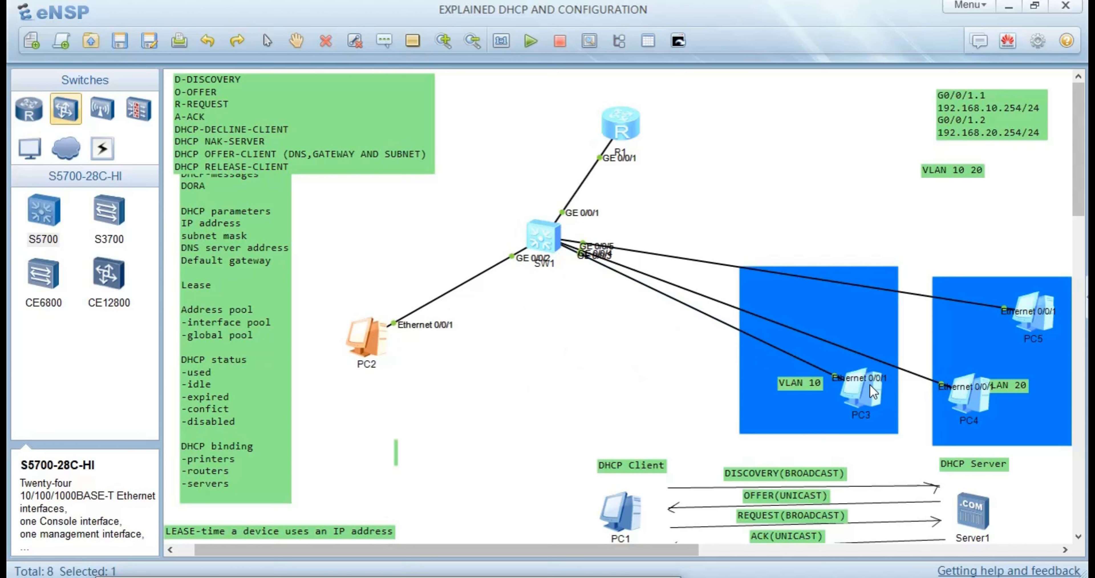
left_click_drag(872, 386, 426, 376)
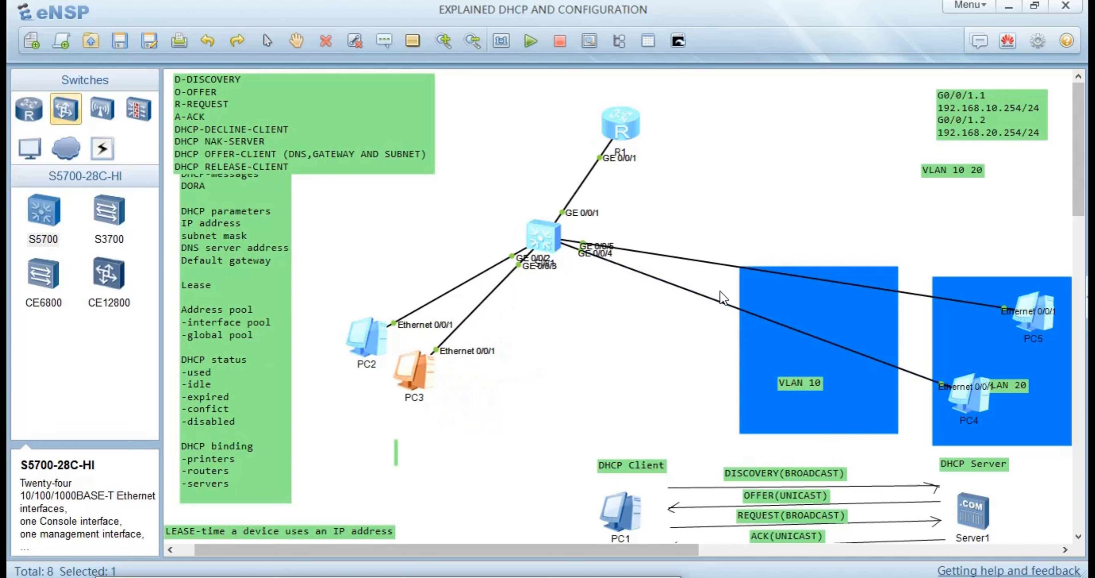
Place PC4 and PC5 side by side below SW1, to the right of PC3, and align R1 directly above SW1.
left_click_drag(965, 389, 949, 397)
left_click_drag(837, 408, 599, 376)
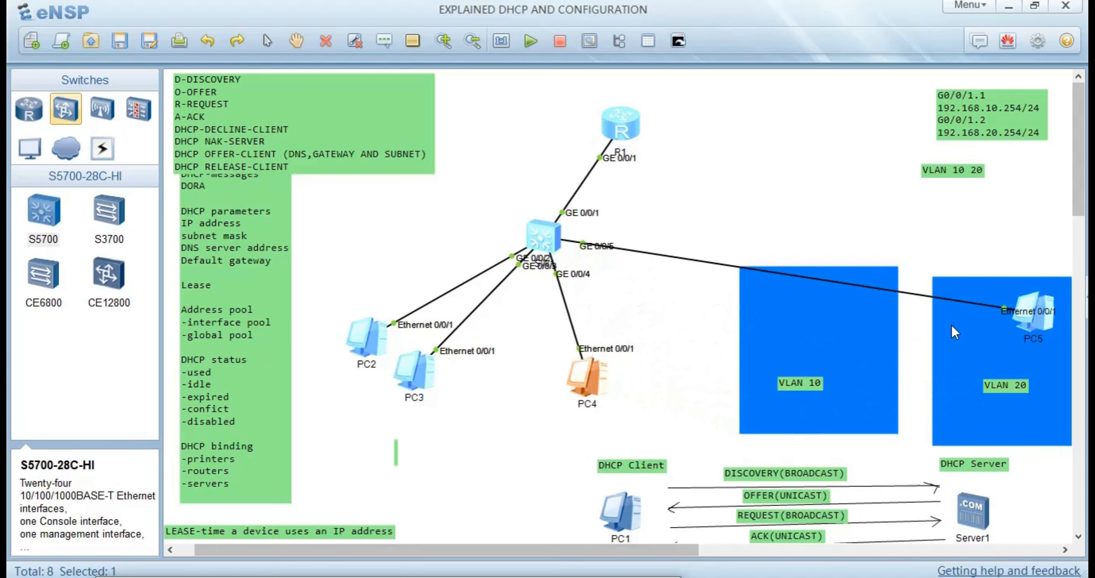
left_click_drag(1059, 296, 954, 334)
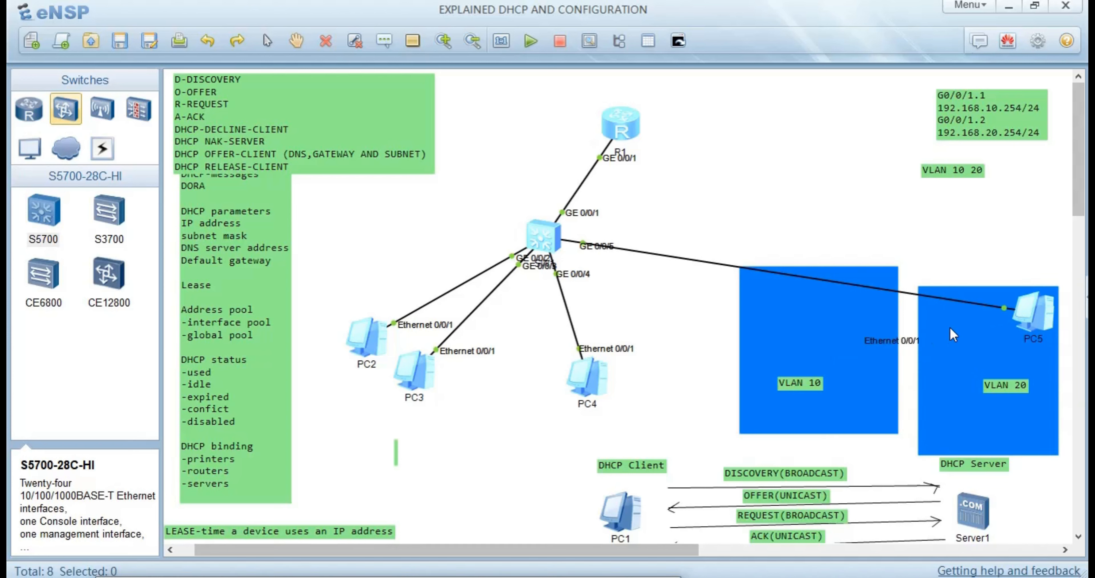
left_click_drag(1031, 313, 884, 341)
left_click_drag(738, 356, 684, 374)
left_click_drag(607, 377, 583, 375)
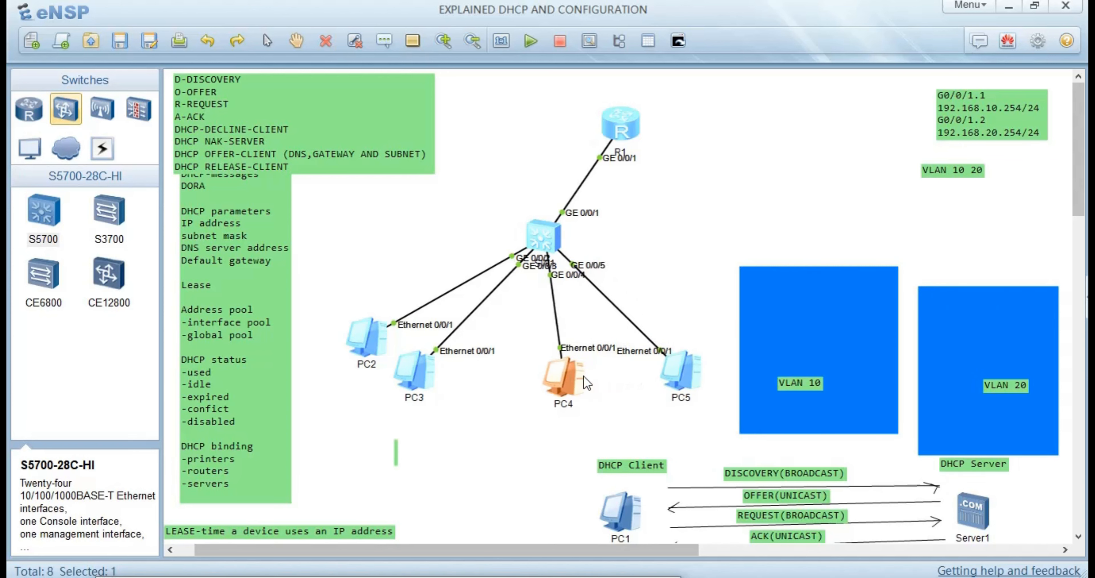
left_click_drag(621, 125, 555, 86)
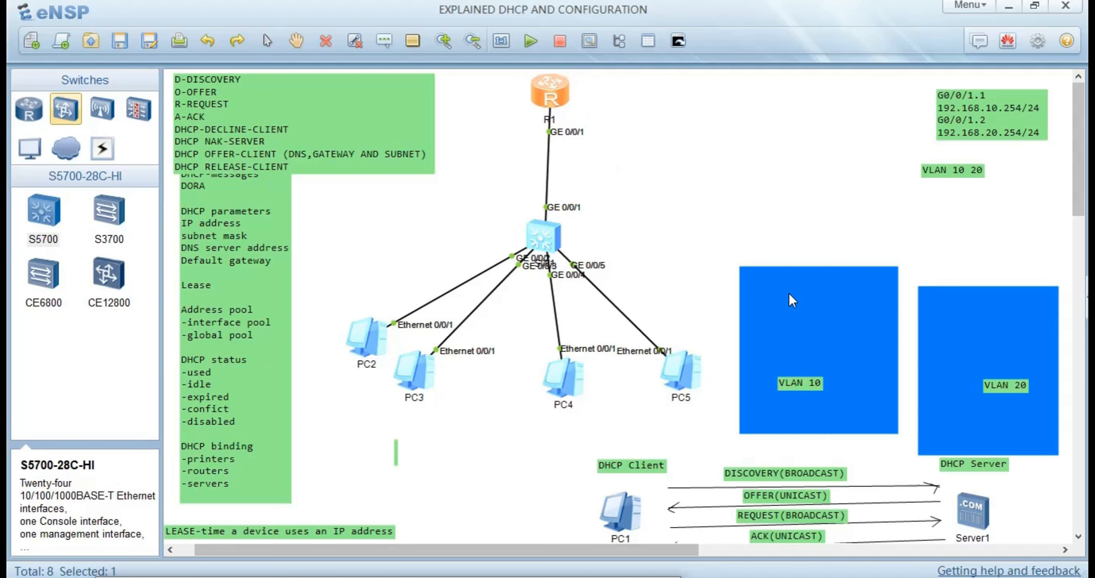
Position the VLAN 10 area and label around PC2 and PC3, and the VLAN 20 area and label around PC4 and PC5.
left_click_drag(789, 293, 377, 306)
left_click_drag(412, 389, 361, 396)
left_click_drag(936, 355, 569, 365)
left_click_drag(699, 376, 652, 376)
left_click_drag(819, 386, 368, 390)
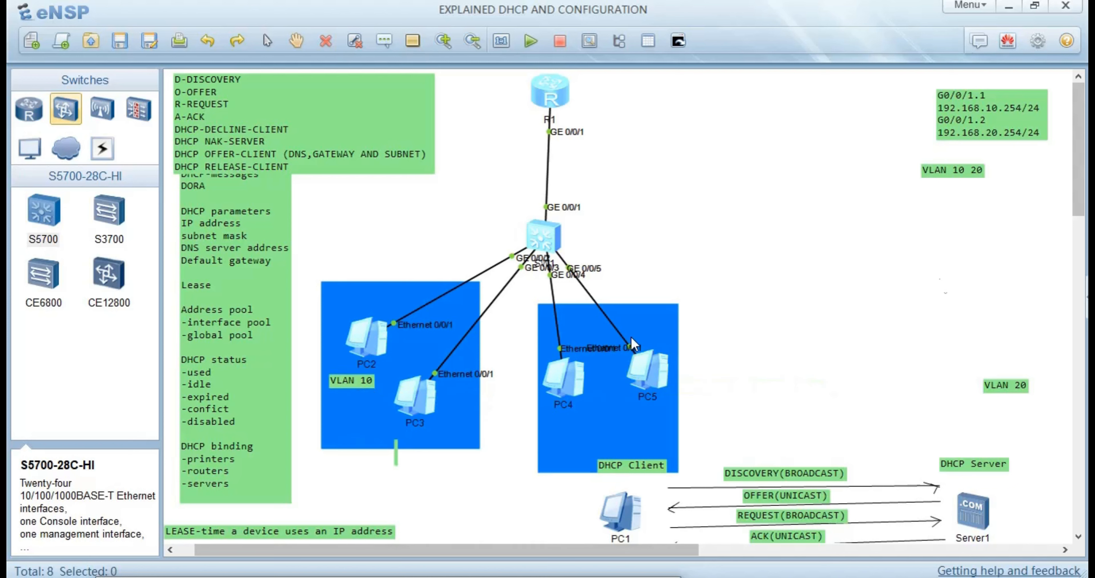
left_click_drag(1001, 385, 623, 383)
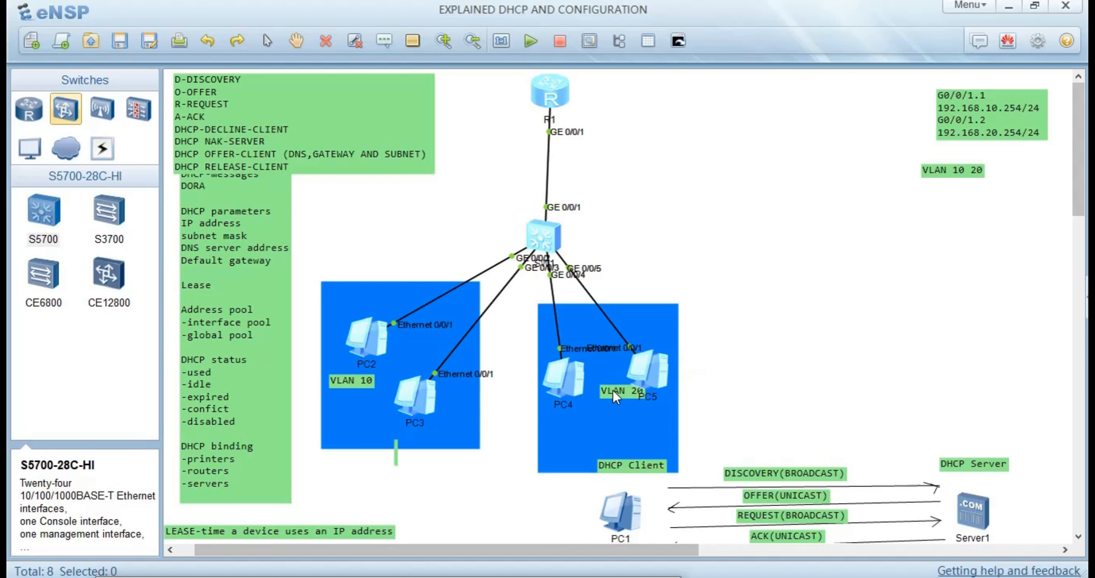
left_click_drag(648, 325, 659, 306)
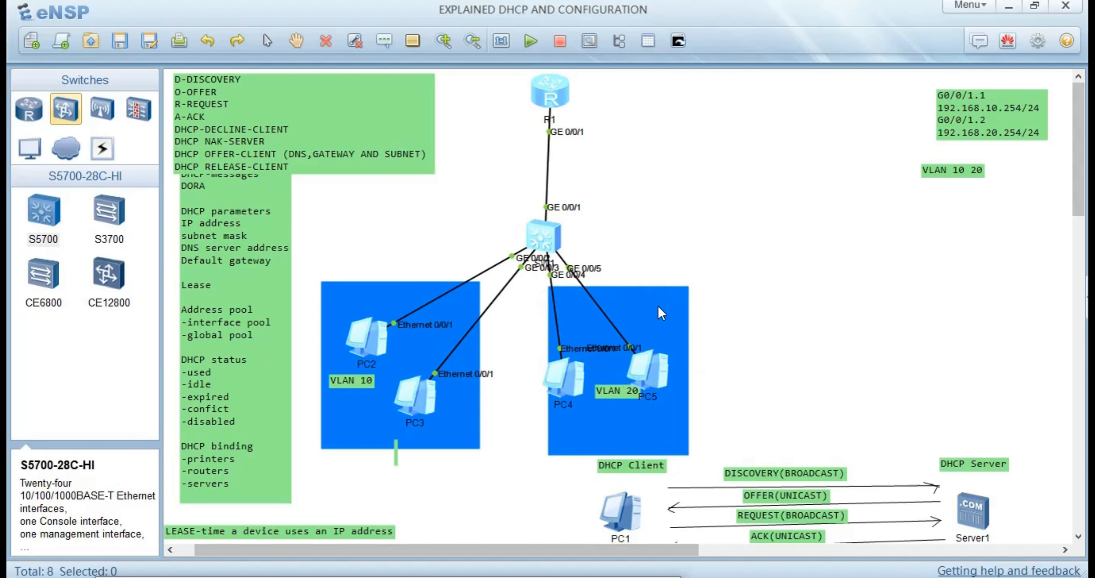
Rearrange the VLAN 20 area with PC5 at its upper right and PC4 at its lower left, shifting the blue rectangle slightly right.
left_click_drag(564, 372, 657, 386)
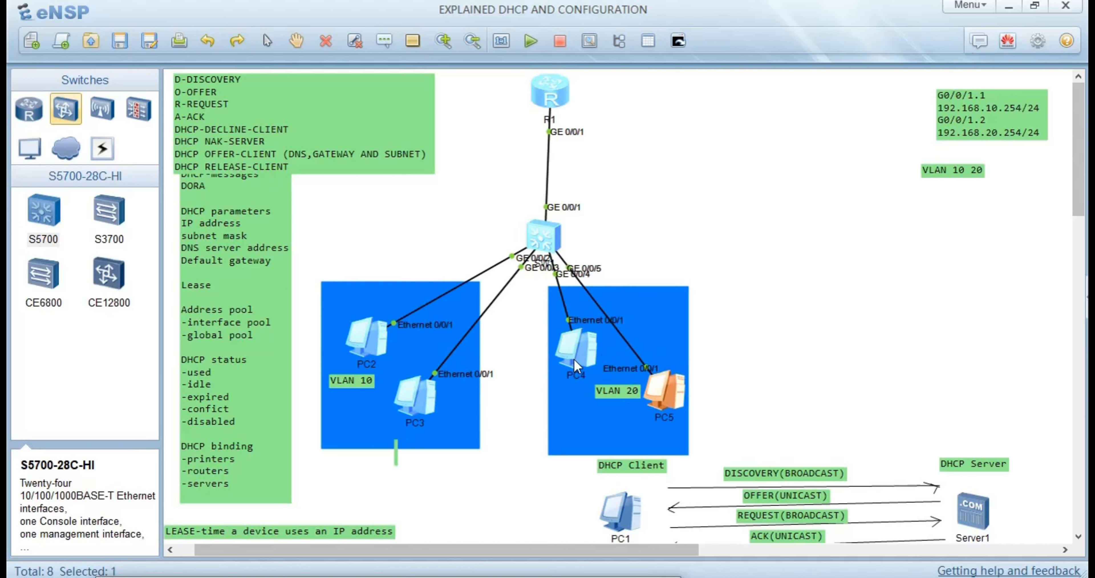
left_click_drag(407, 398, 411, 398)
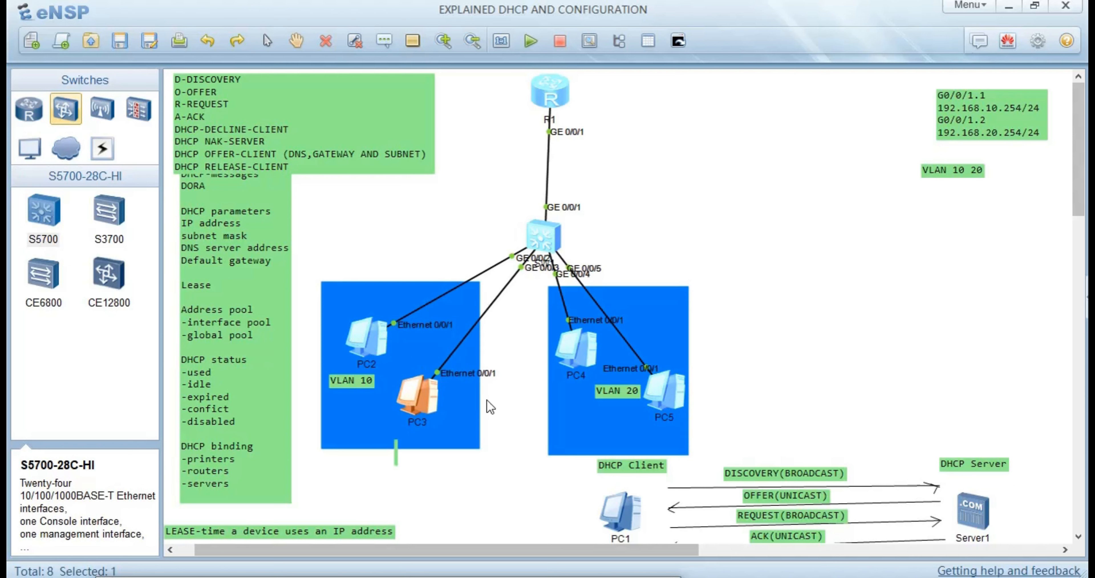
left_click_drag(569, 352, 576, 416)
left_click_drag(657, 392, 638, 339)
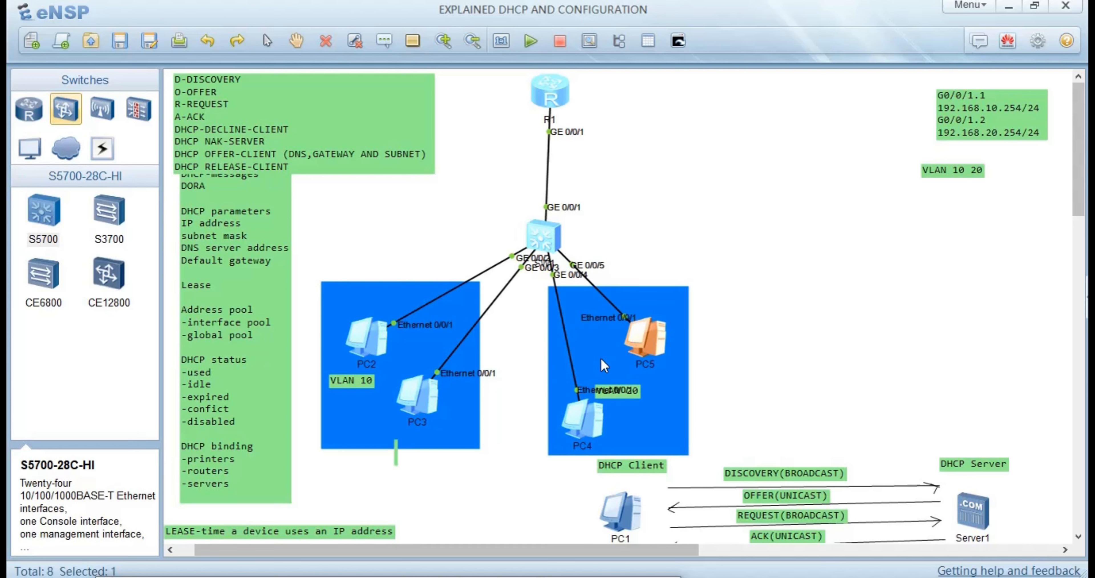
left_click_drag(632, 419, 650, 420)
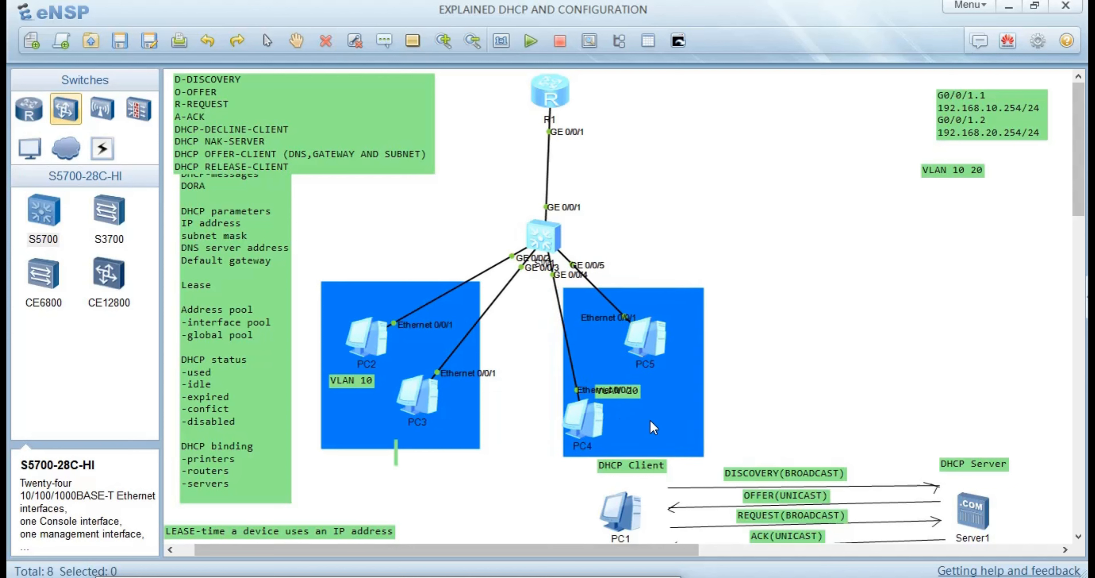
Shift PC5 and PC4 slightly right within the VLAN 20 area, and nudge SW1 and R1 slightly left so they stay aligned.
left_click_drag(648, 338, 655, 340)
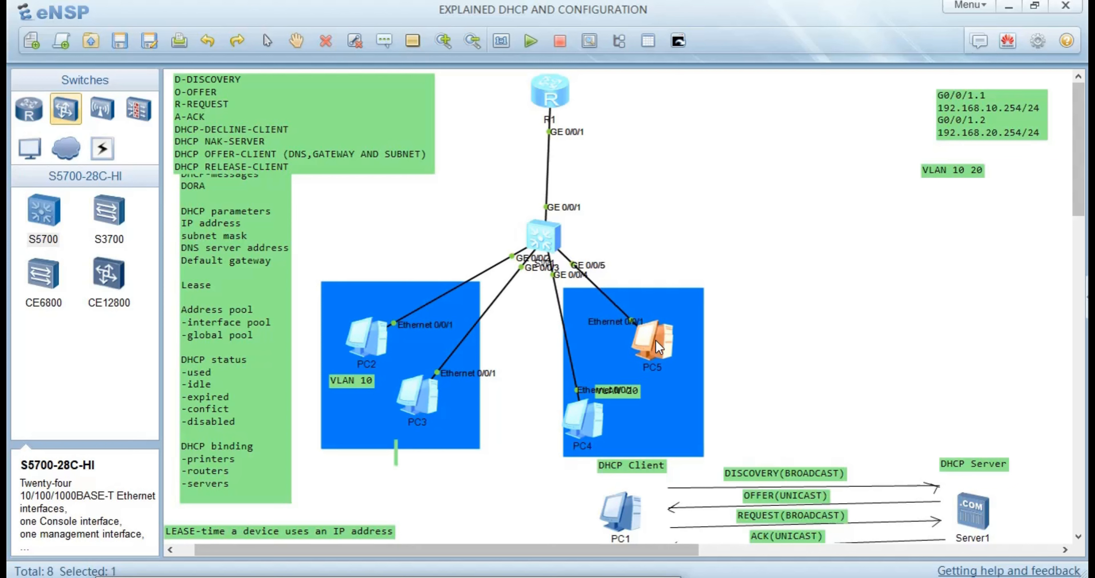
left_click_drag(576, 399, 597, 410)
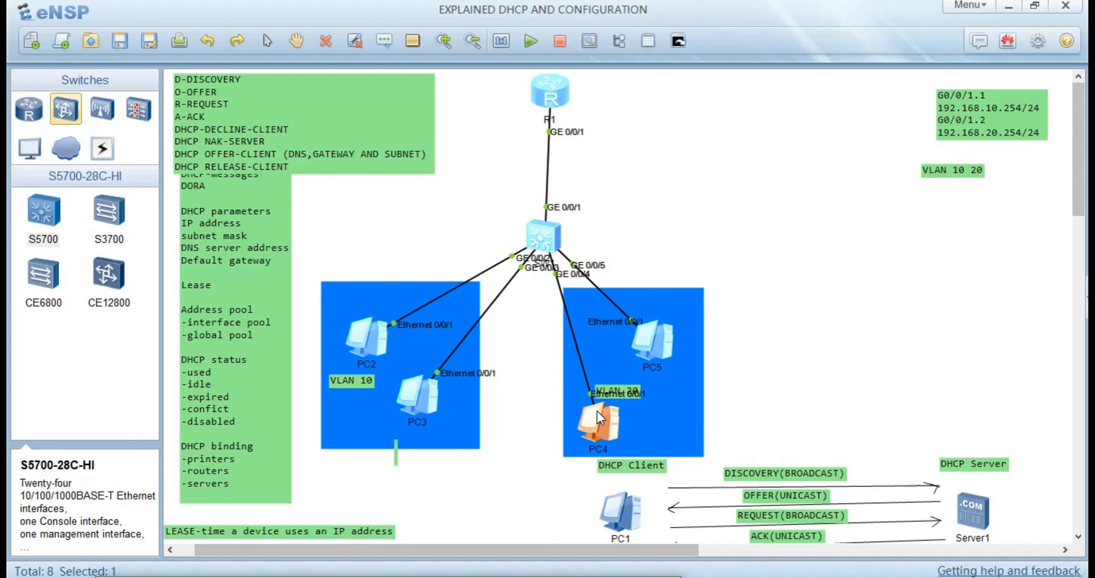
left_click_drag(534, 248, 526, 244)
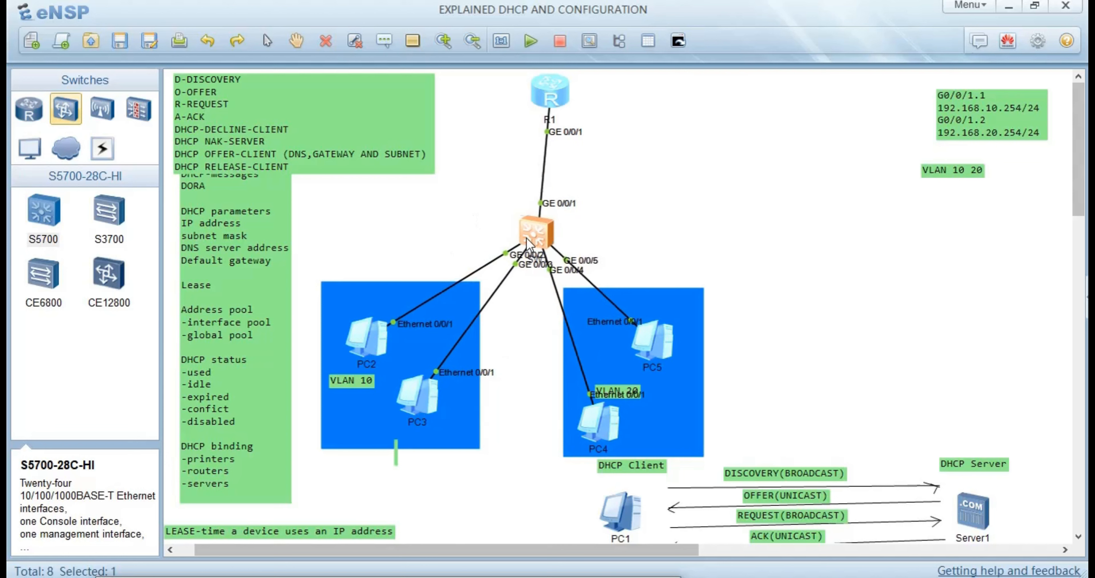
left_click_drag(550, 93, 542, 93)
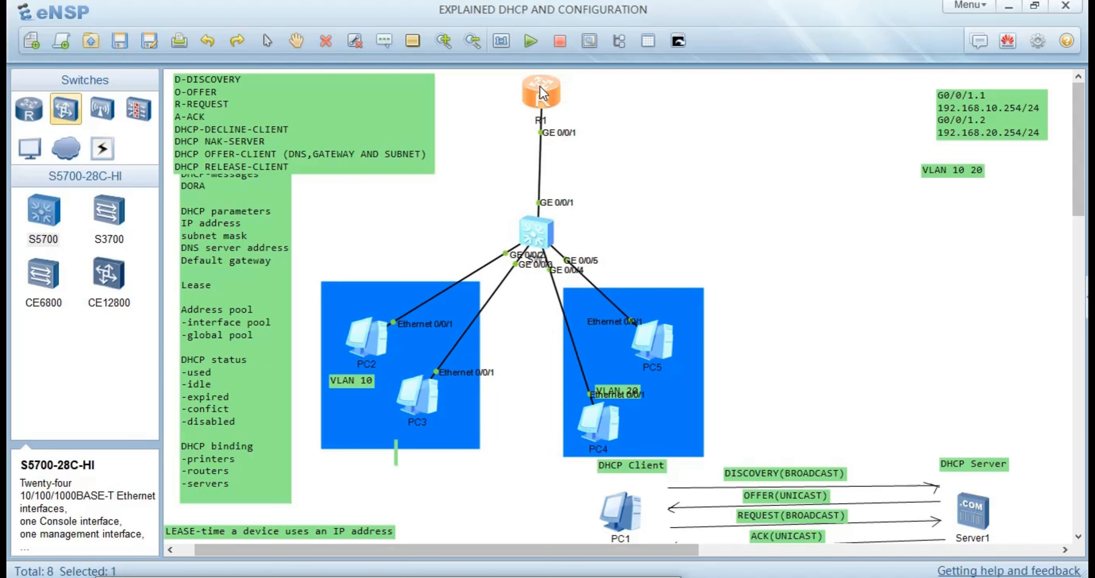
left_click(450, 145)
Move the G0/0/1.1 and G0/0/1.2 address note and the VLAN 10 20 label to the right of router R1.
left_click_drag(961, 113, 614, 98)
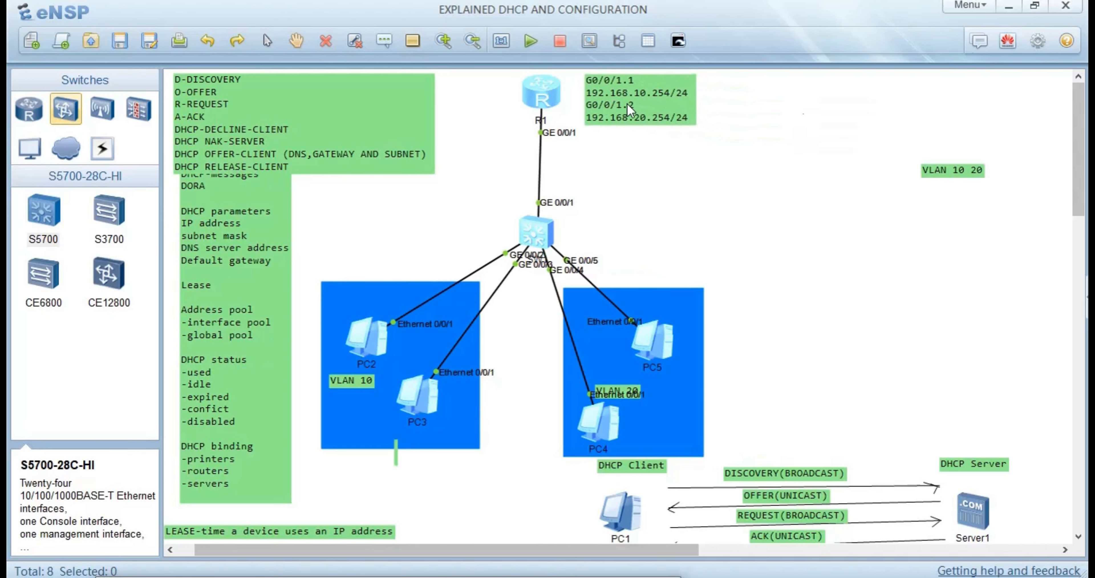
left_click_drag(932, 172, 618, 141)
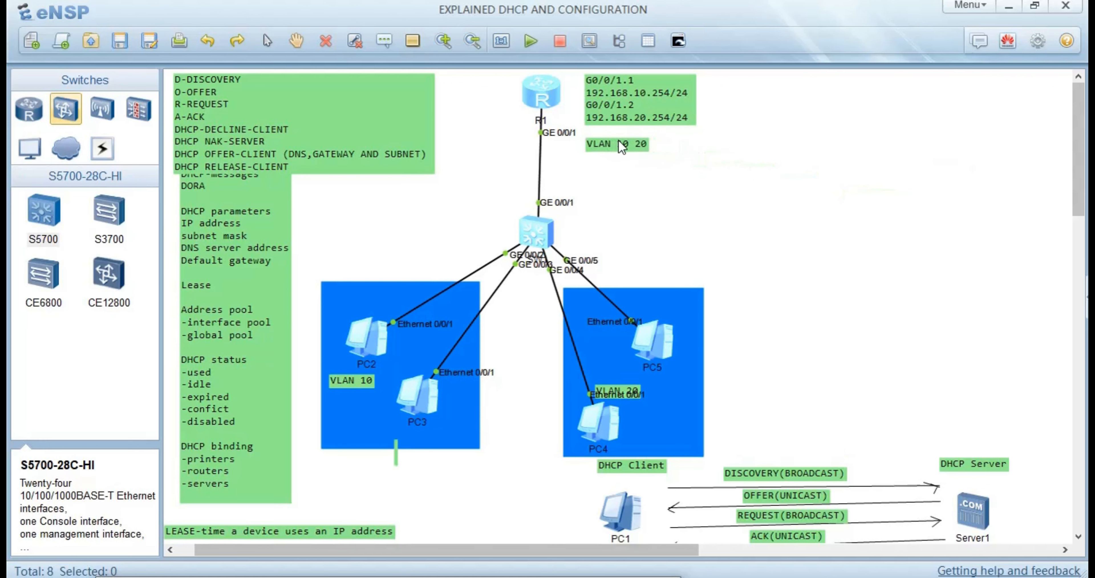
key("super")
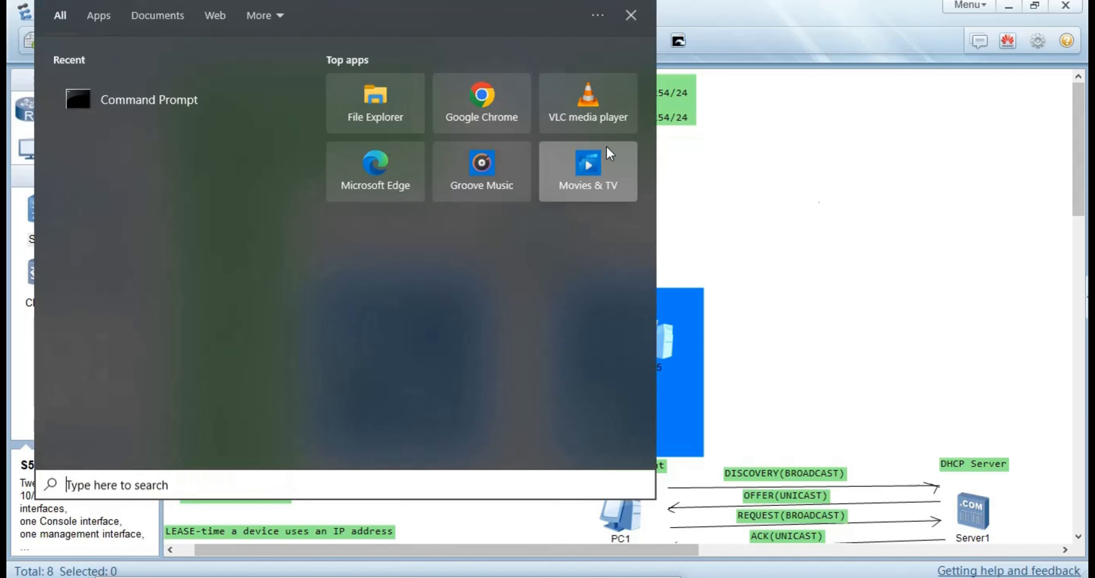
left_click(912, 219)
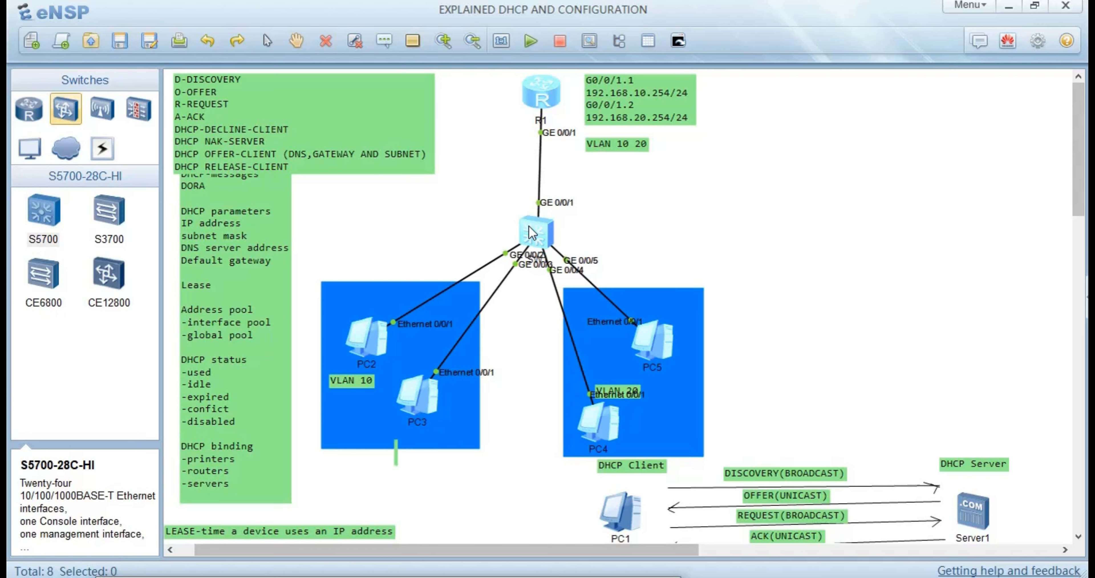
Open R1's console, turn off terminal monitoring with u t m, and enter system view.
double_click(542, 89)
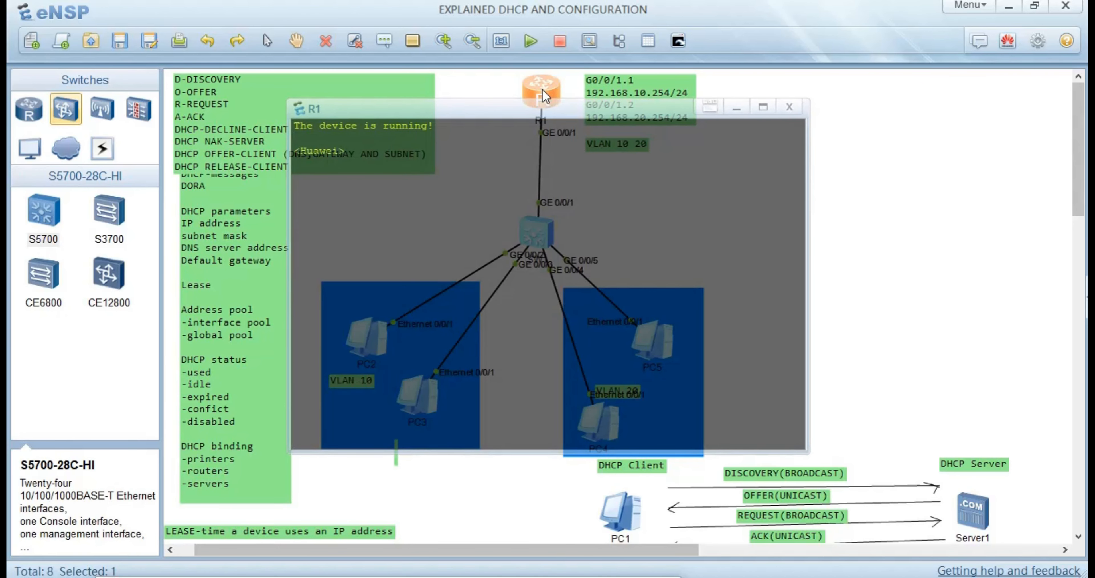
type("u t m")
key("Return")
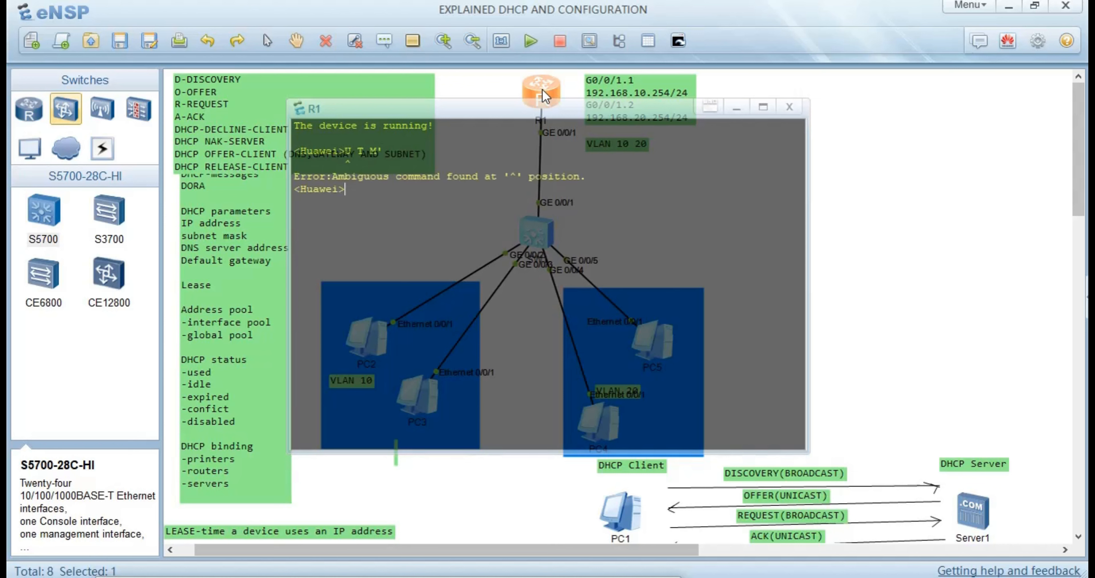
type("u t m")
key("Return")
type("sys")
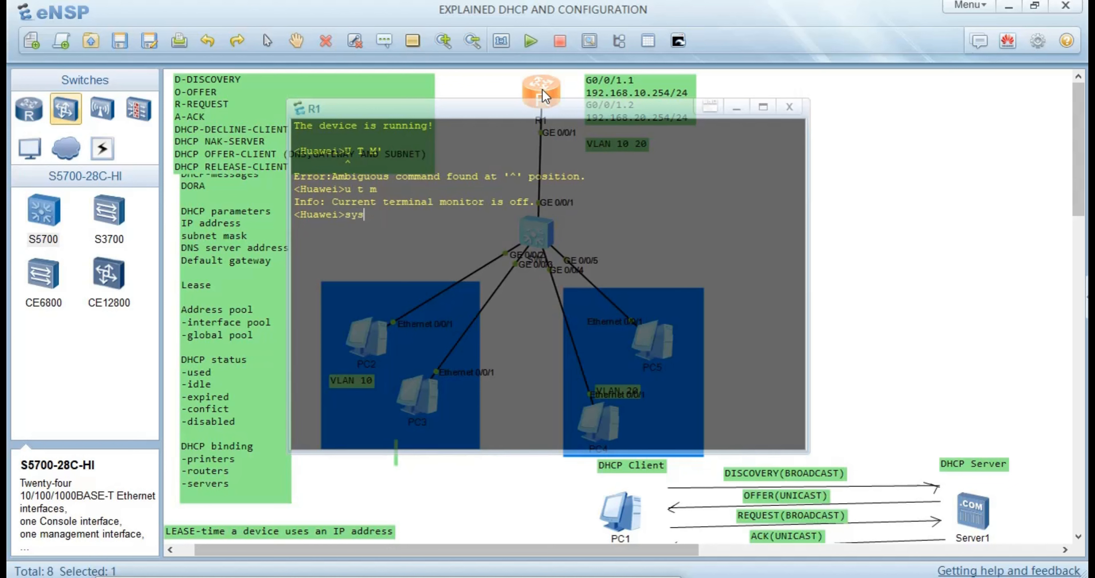
key("Return")
type("ro")
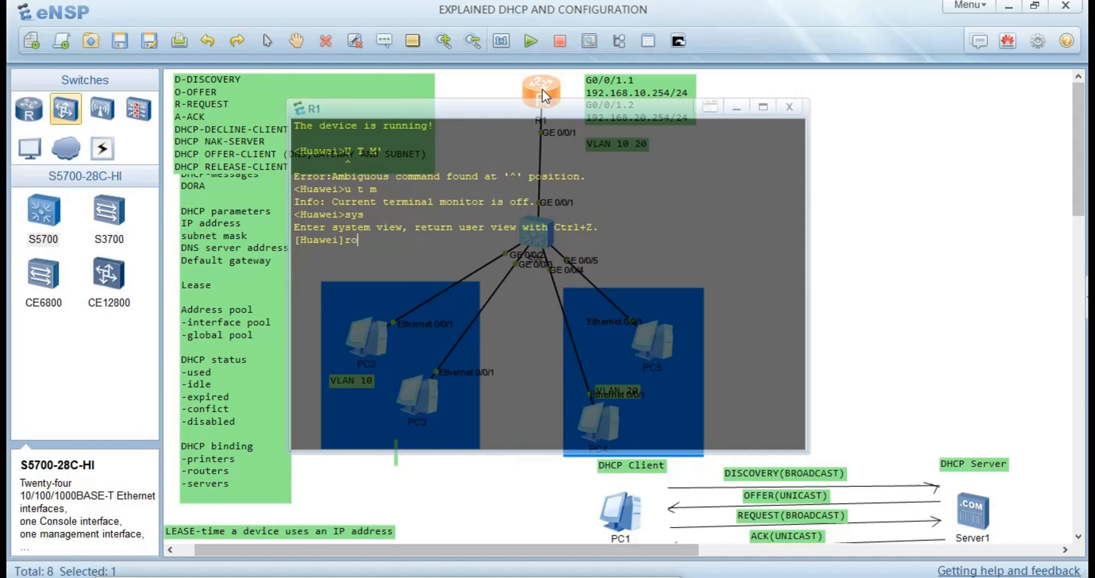
key("Tab")
key("Tab")
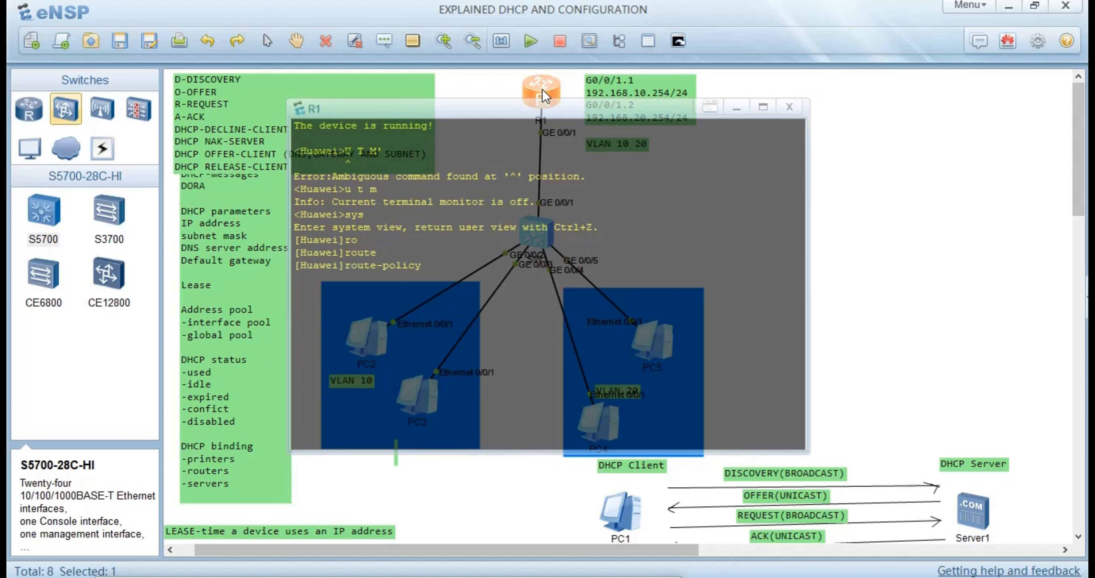
key("BackSpace")
key("BackSpace")
key("BackSpace")
key("BackSpace")
key("BackSpace")
key("BackSpace")
key("BackSpace")
key("BackSpace")
key("BackSpace")
key("BackSpace")
key("BackSpace")
Set the router's system name to R1 in uppercase.
type("sys")
key("Tab")
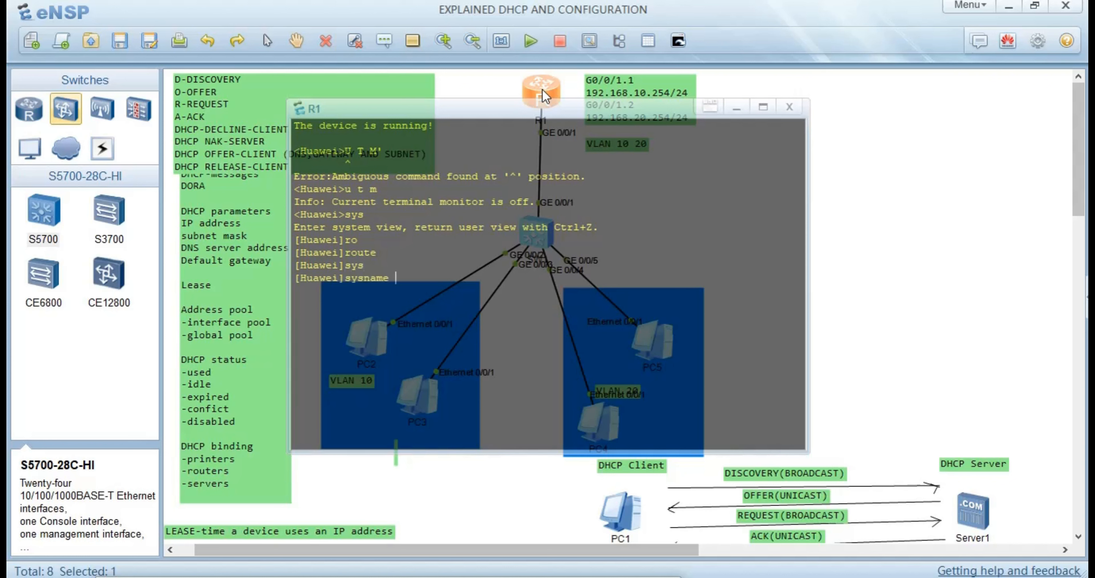
type("r1")
key("Return")
key("Up")
key("BackSpace")
key("BackSpace")
type("R1")
key("Return")
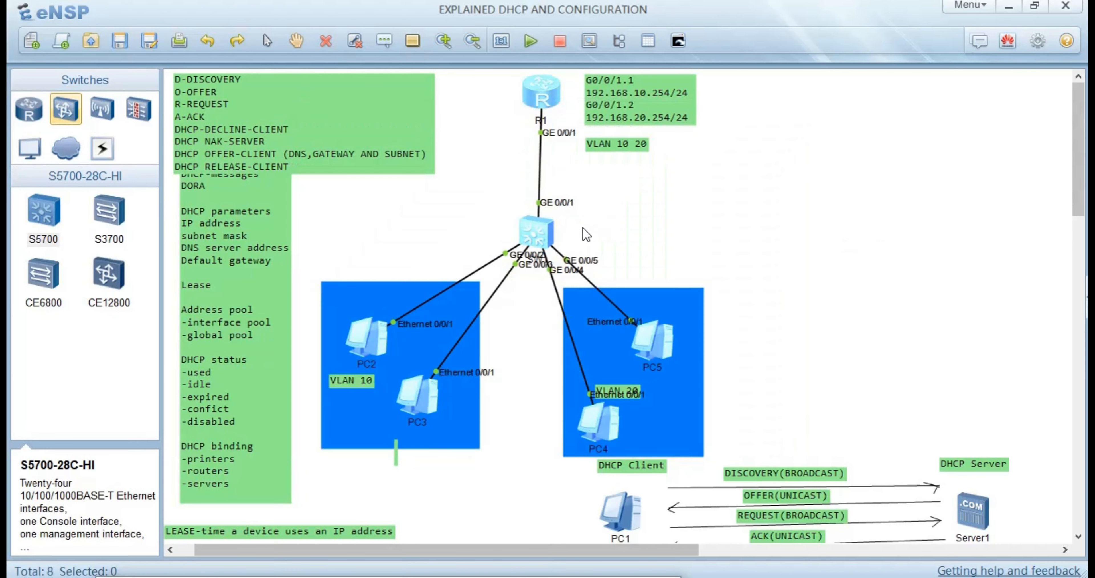
Open SW1's console, turn off terminal monitoring with U T M, and enter system view.
double_click(542, 236)
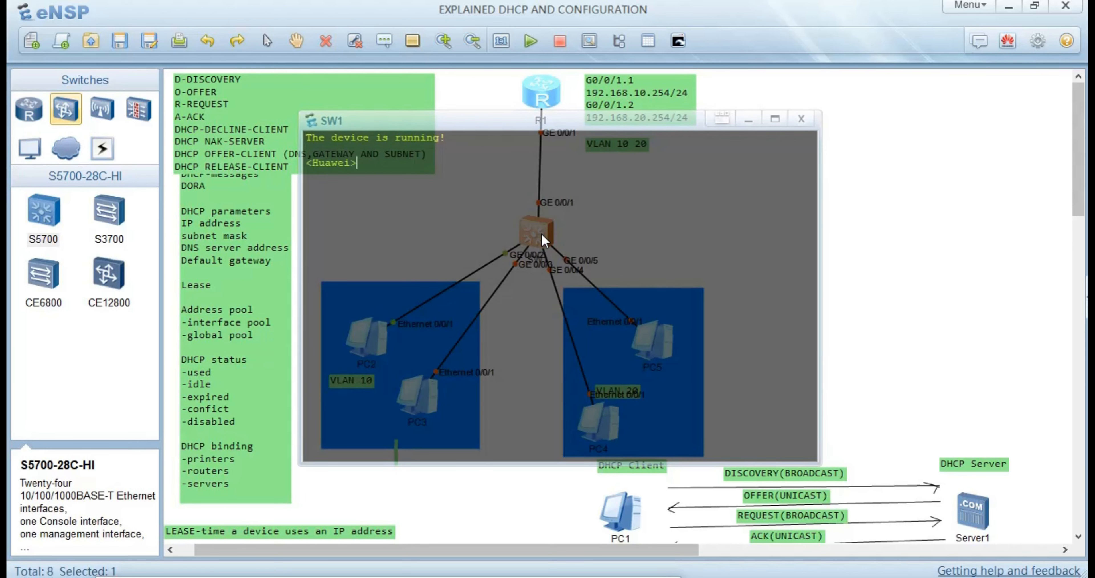
type("U T M")
key("Return")
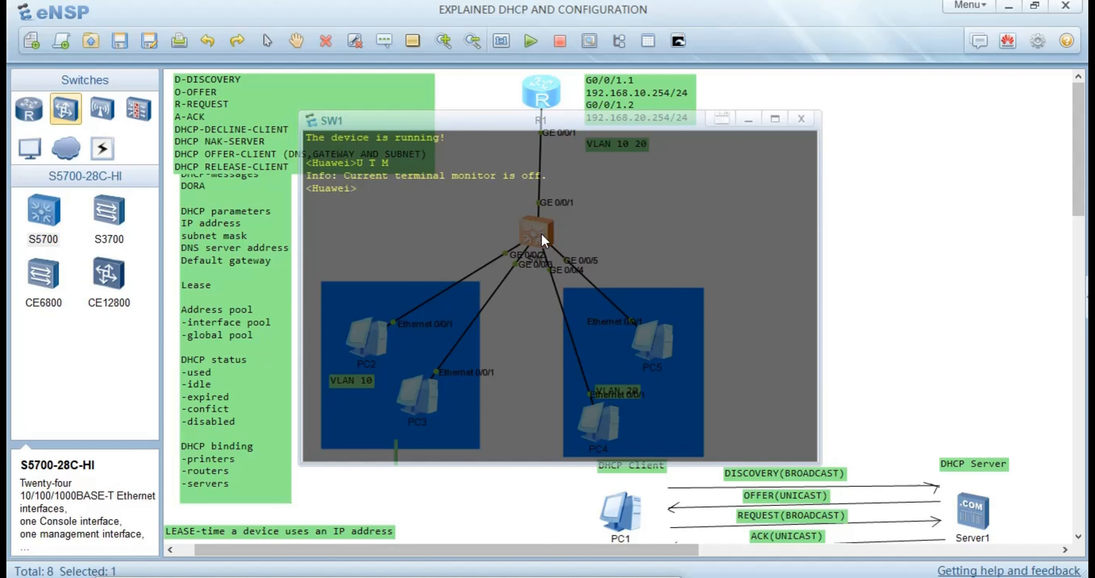
key("Return")
key("Return")
type("sys")
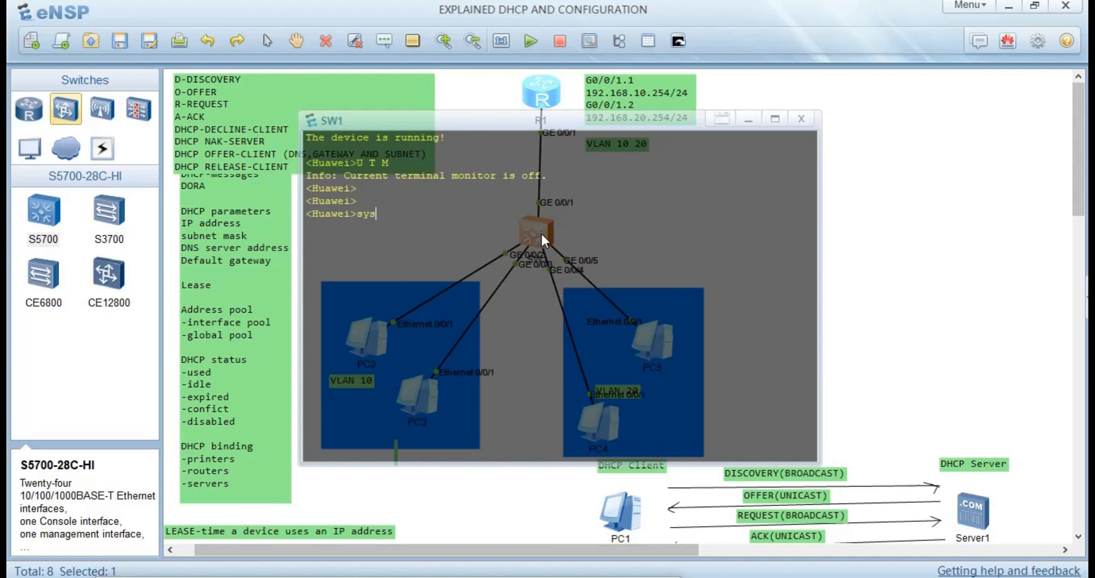
key("Return")
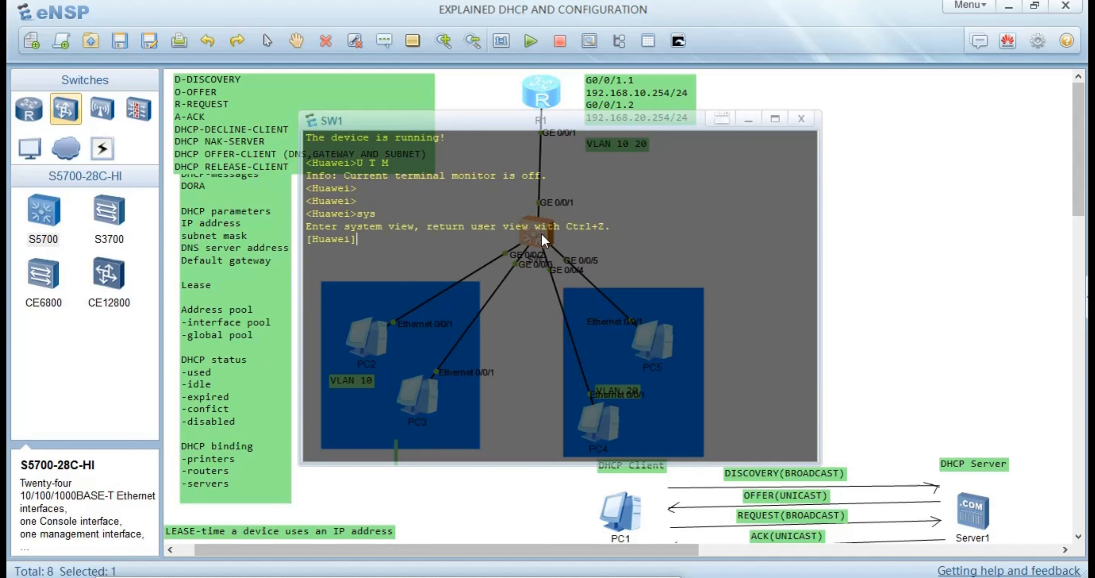
Set the switch's system name to SW1.
type("sys")
key("Tab")
type("SW1")
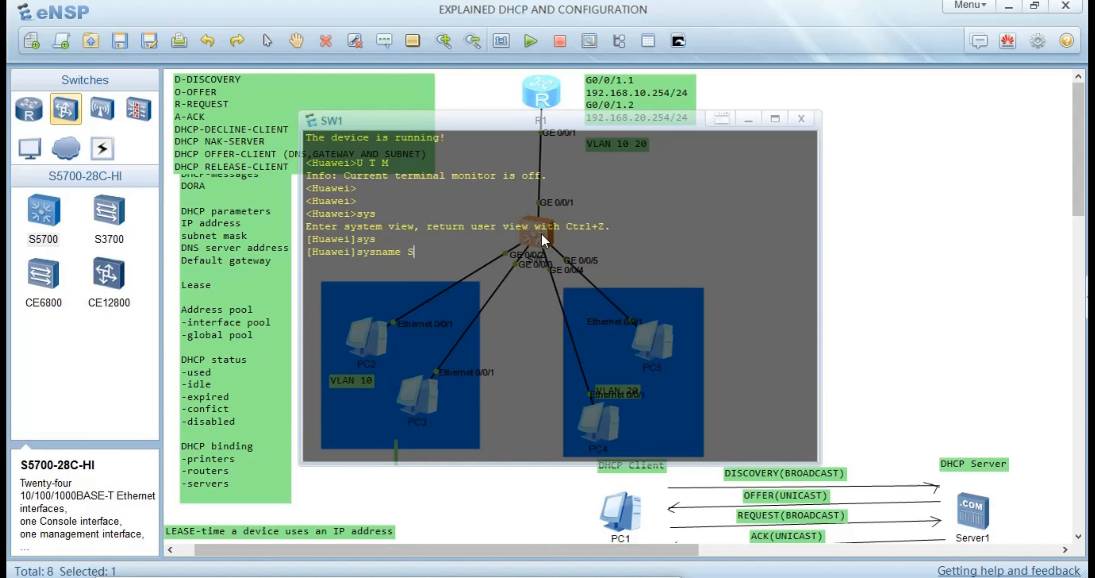
key("Return")
Create VLANs 10 and 20 together on SW1 using vlan batch 10 20.
type("vla")
key("Tab")
type("10 20")
key("Return")
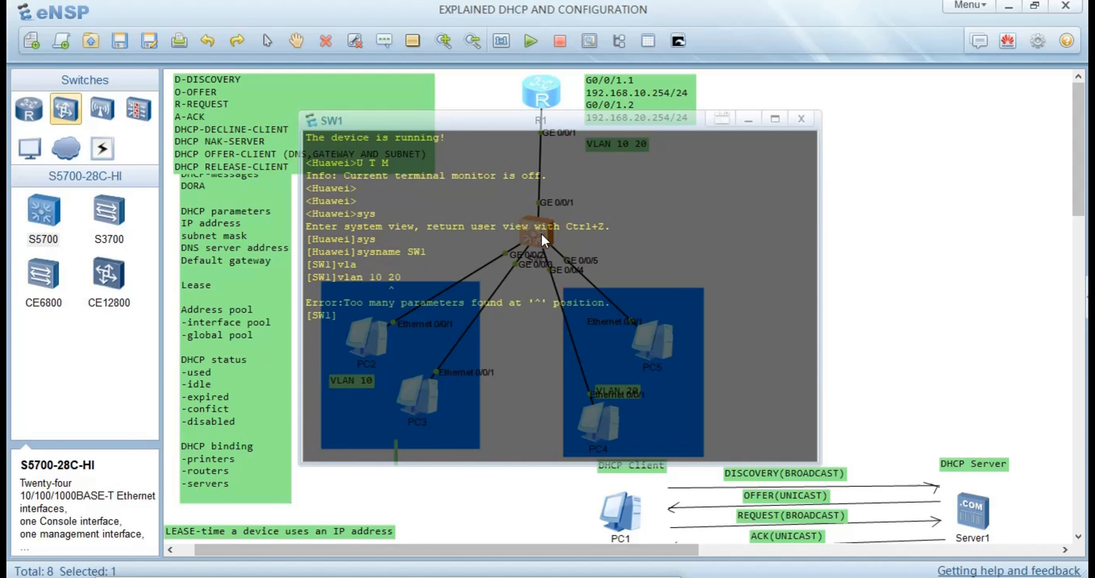
key("Up")
key("Left")
key("Left")
key("Left")
key("Left")
key("Left")
type("batch")
key("Return")
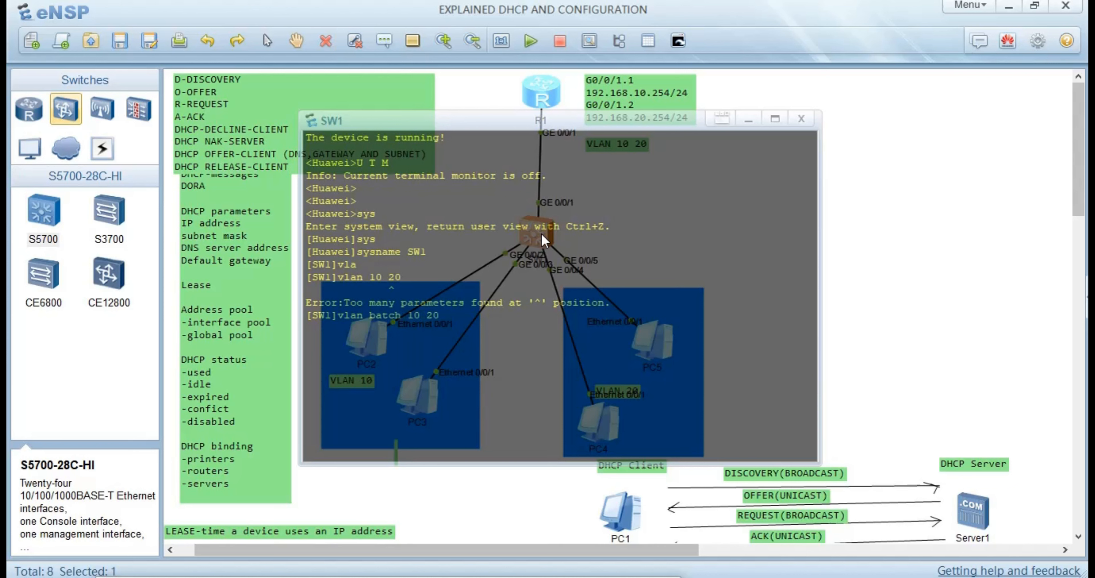
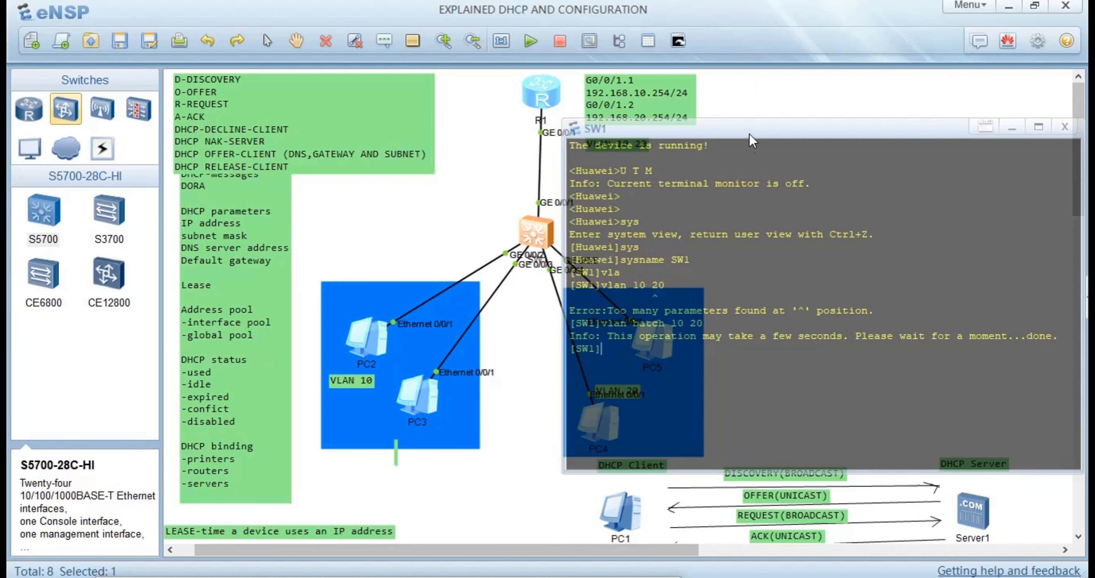
Reposition the SW1 console window over the middle of the topology and enlarge its text.
left_click_drag(746, 138, 810, 178)
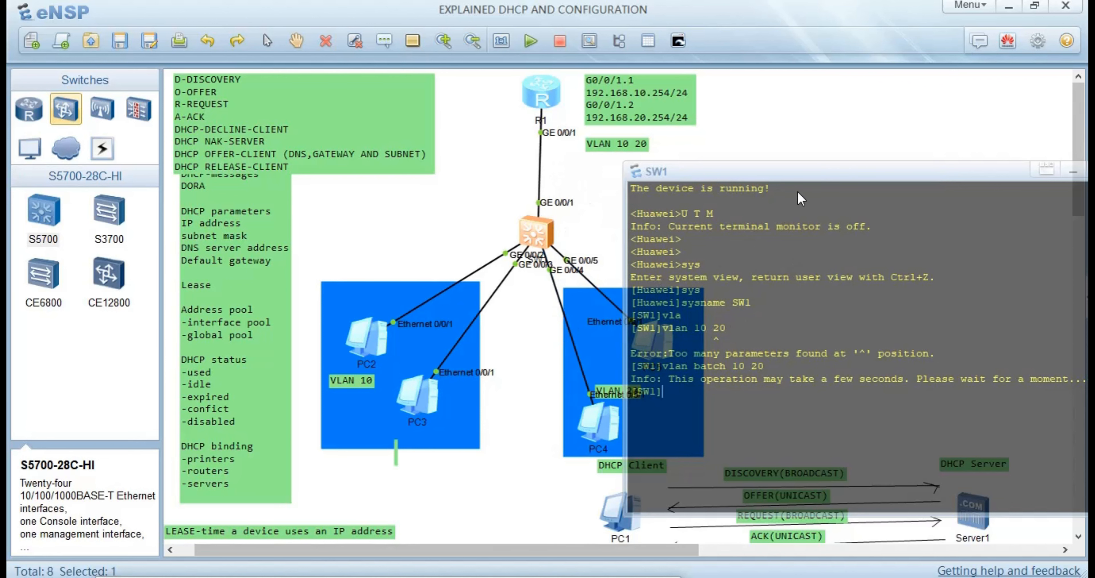
left_click_drag(800, 179, 559, 145)
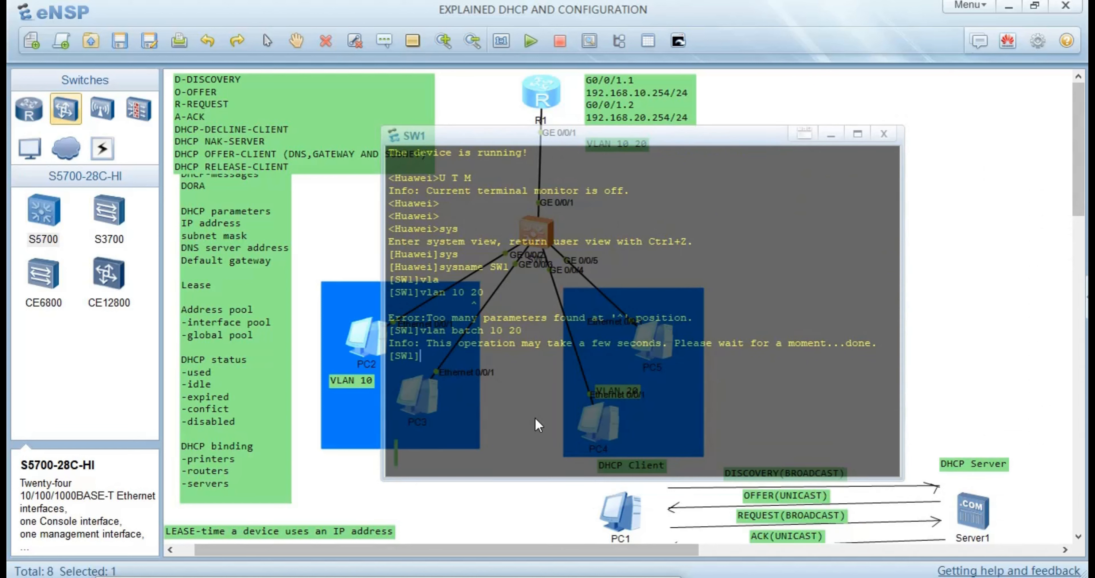
scroll(546, 417, "up", 2)
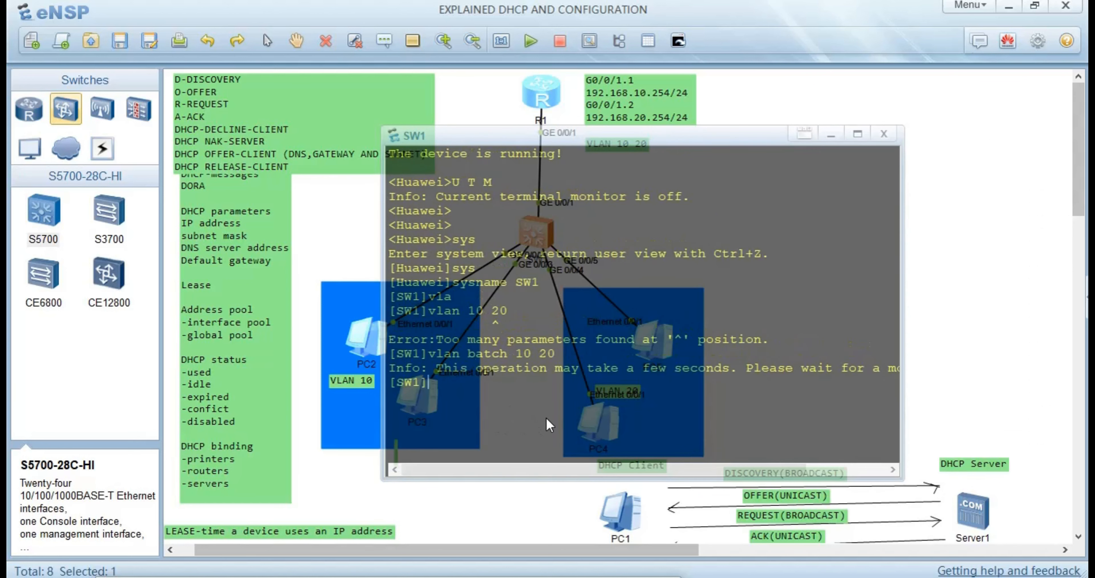
Enter interface g0/0/1 on SW1 and set its port link-type to trunk.
type("int")
key("Tab")
type("g")
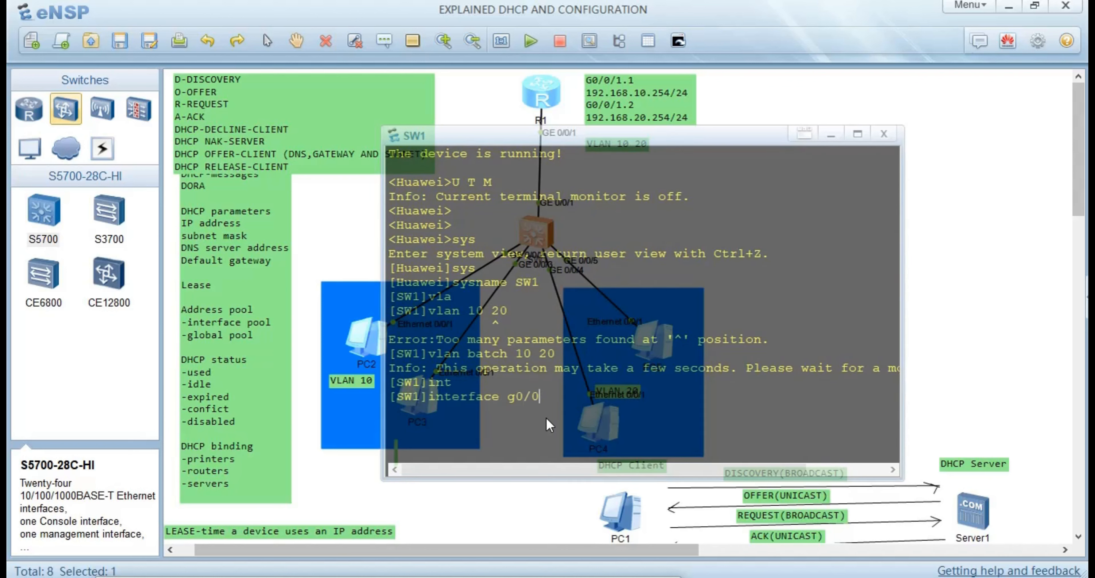
key("Return")
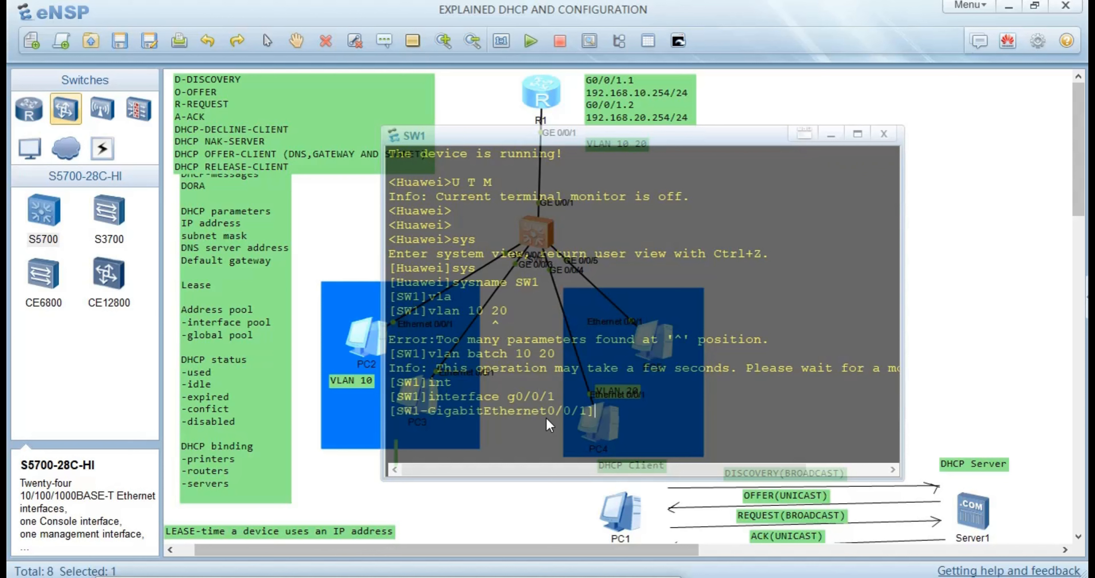
type("po")
key("Tab")
type("li")
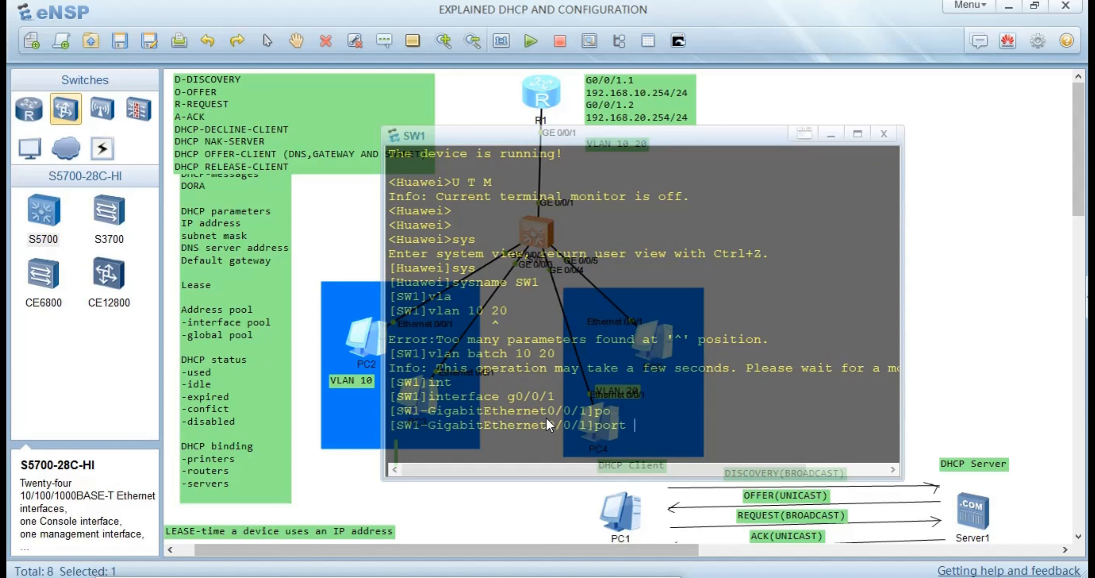
key("Tab")
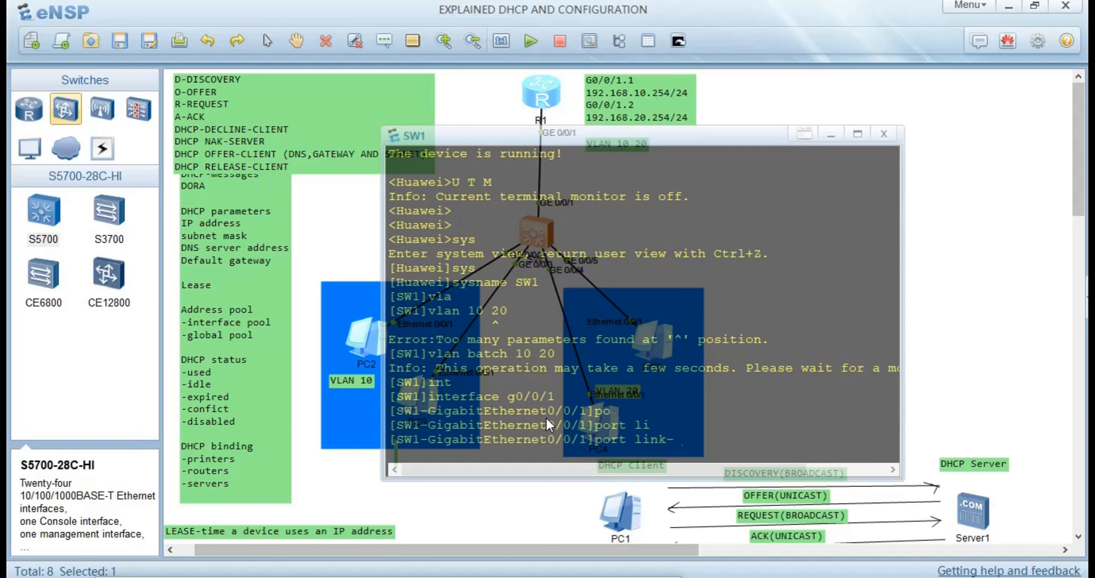
type("t")
key("Tab")
type("t")
key("Tab")
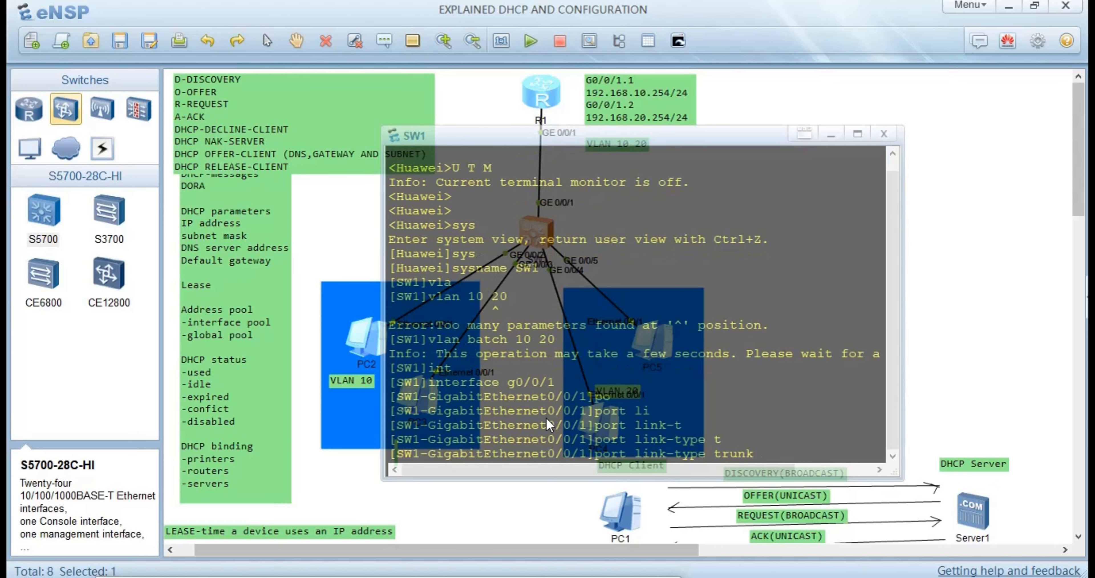
key("Return")
Allow VLANs 10 and 20 through the trunk port g0/0/1 using port trunk allow-pass vlan 10 20.
type("po")
key("Tab")
type("t")
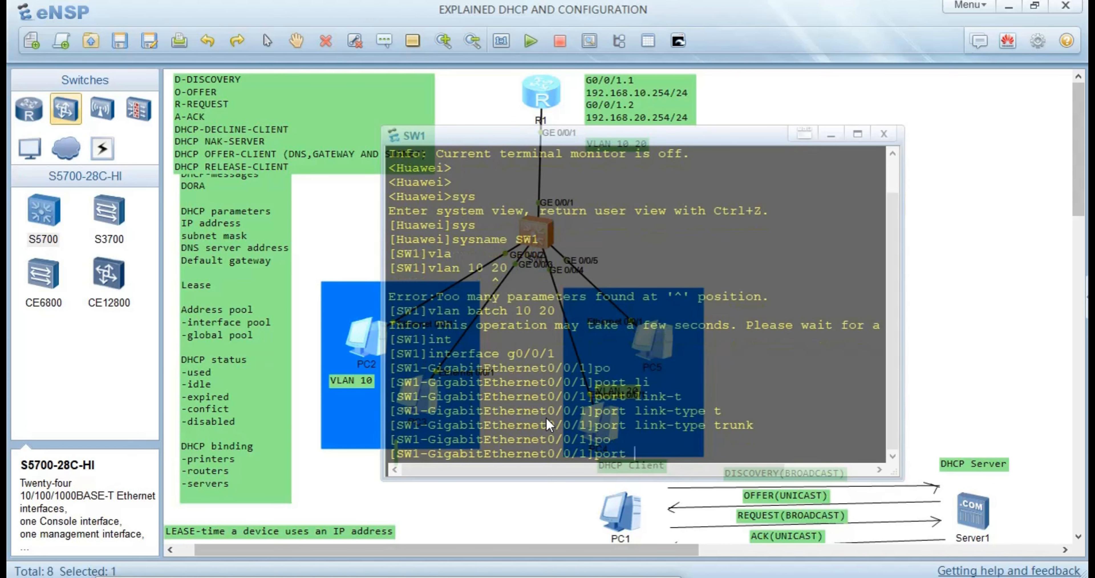
key("Tab")
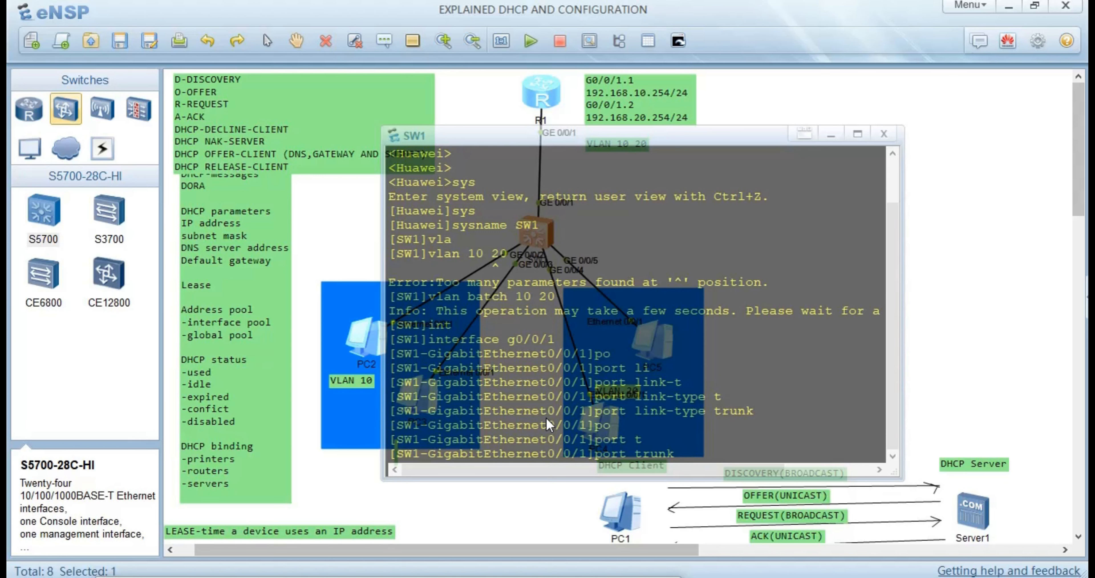
type("a")
key("Tab")
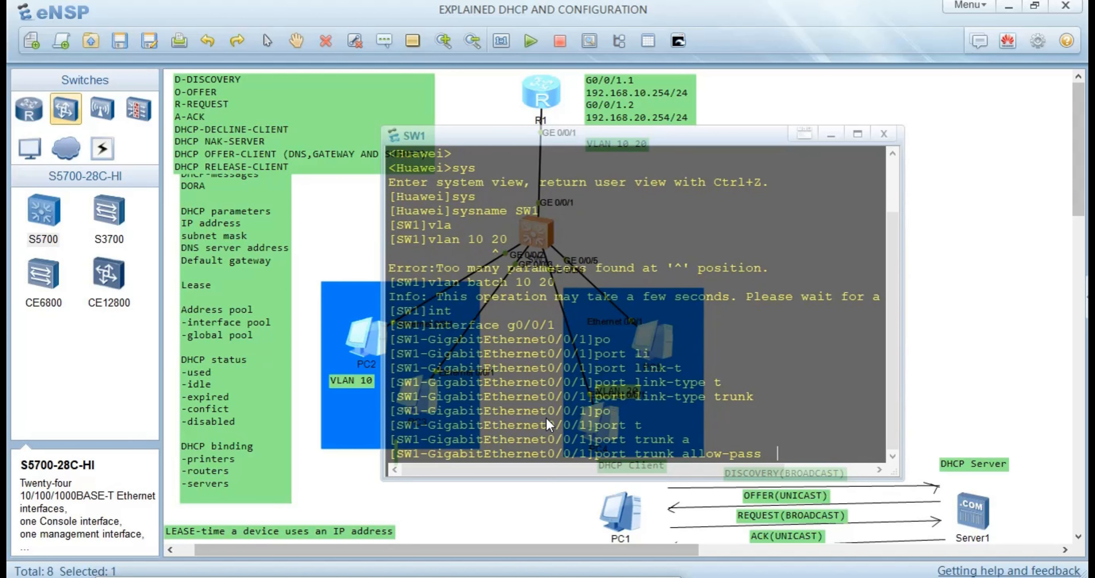
type("v")
key("Tab")
type("10 20")
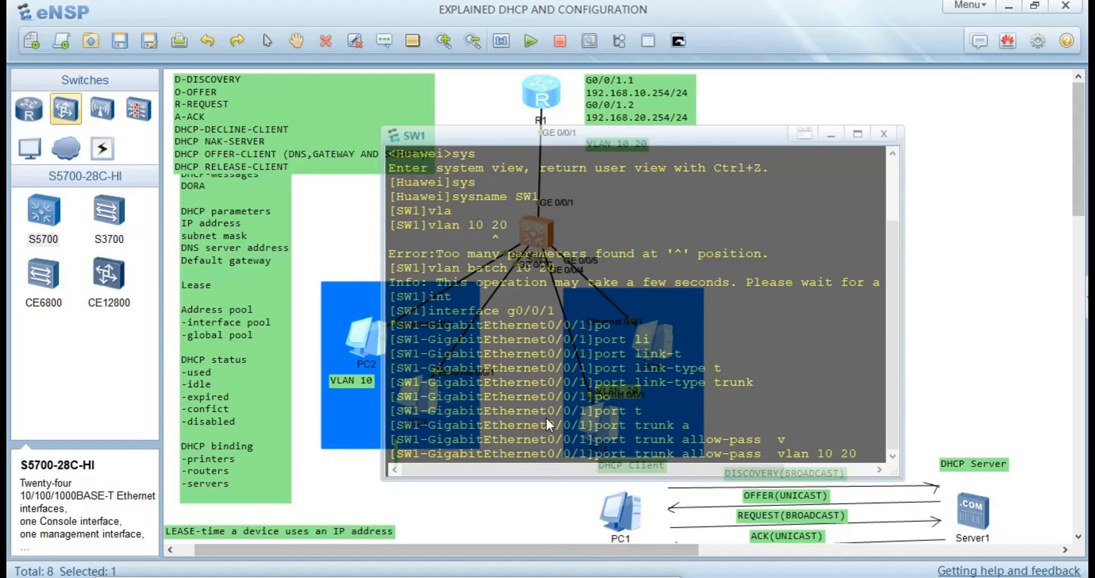
key("Return")
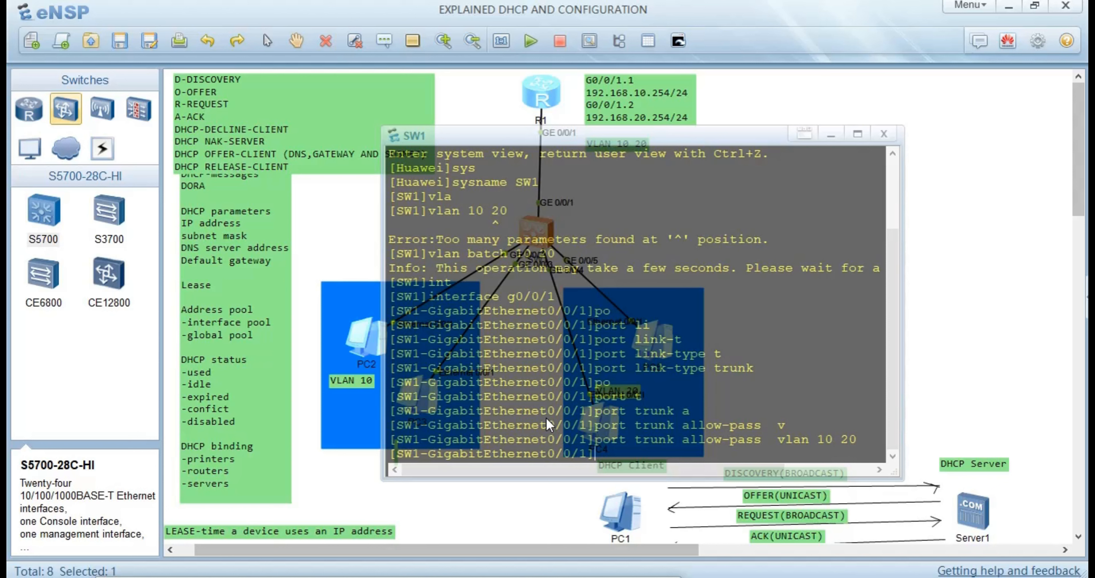
Enter interface g0/0/2 on SW1 and set its port link-type to access.
type("i")
key("BackSpace")
key("Up")
key("Up")
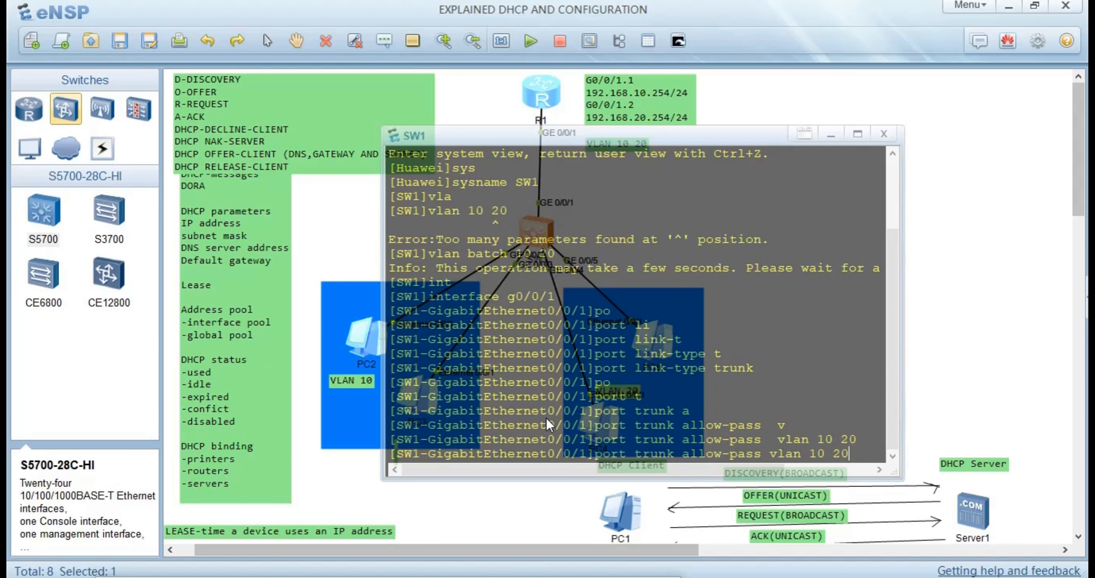
key("Up")
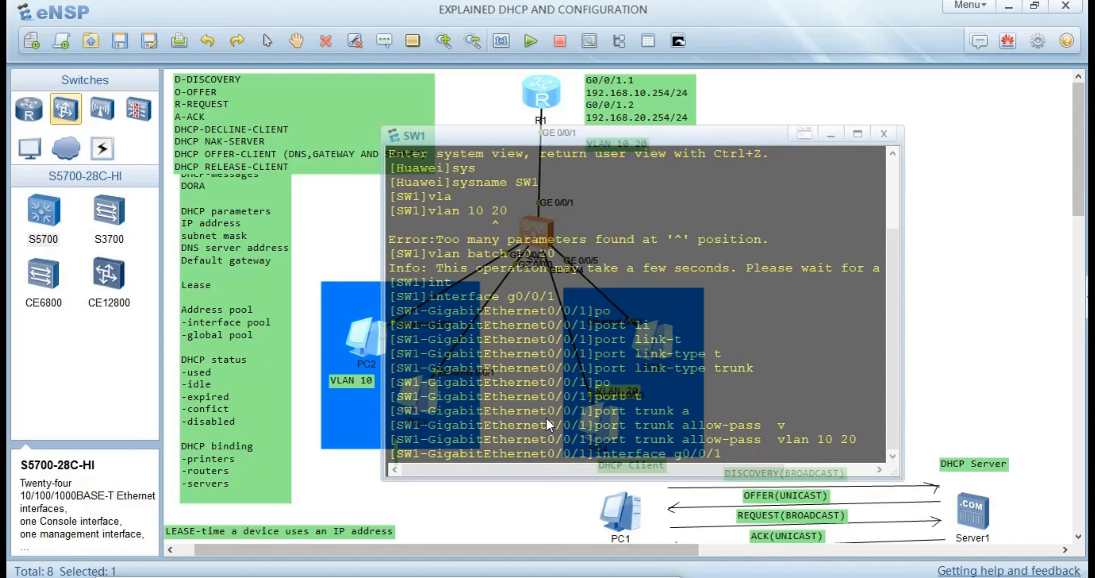
key("BackSpace")
type("2")
key("Return")
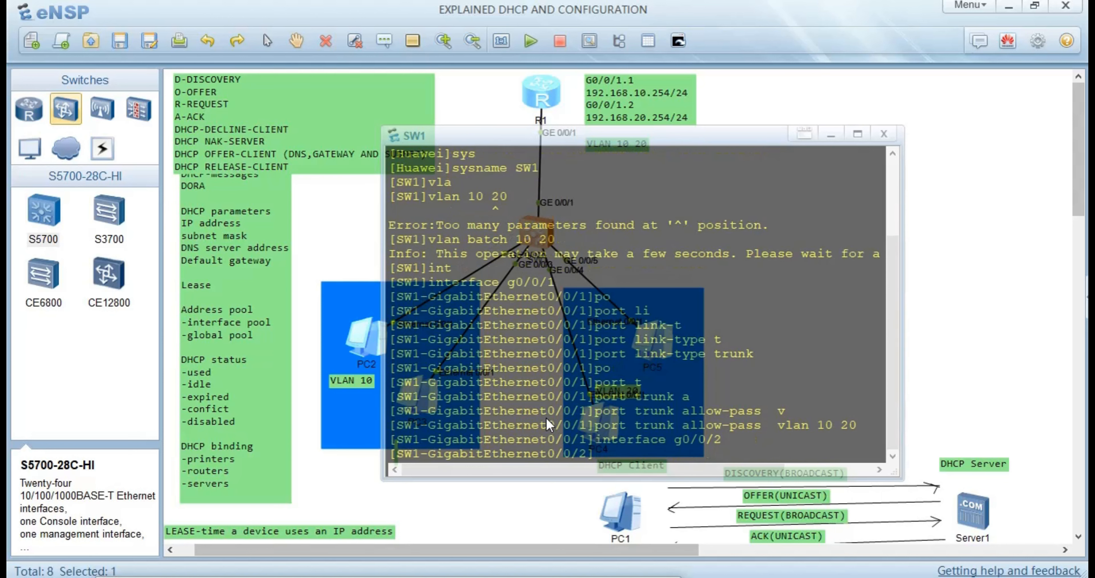
key("Up")
key("Up")
key("Up")
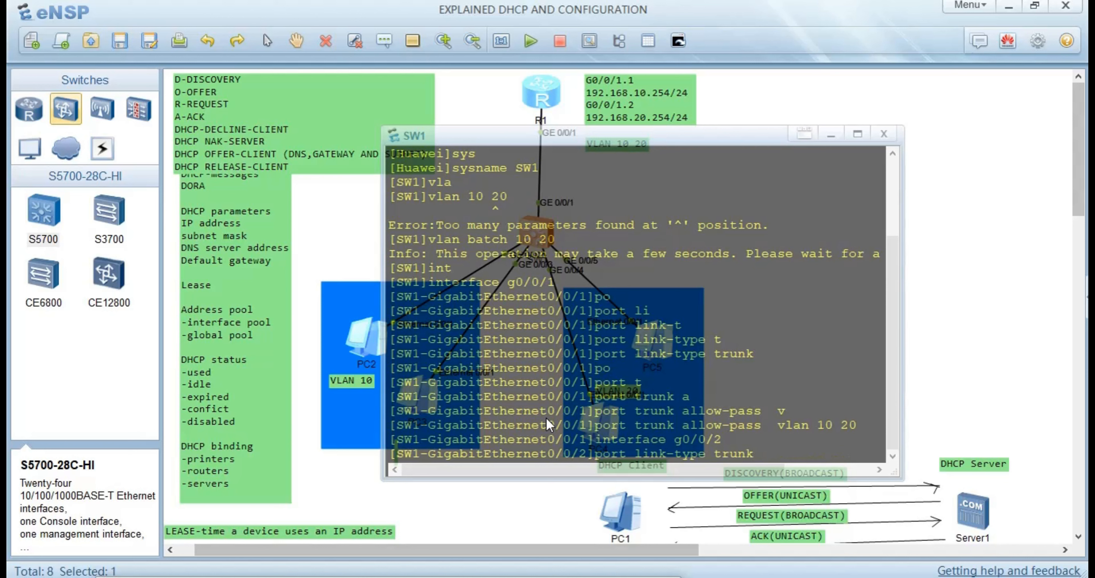
key("BackSpace")
key("BackSpace")
key("BackSpace")
key("BackSpace")
key("BackSpace")
type("acc")
key("Tab")
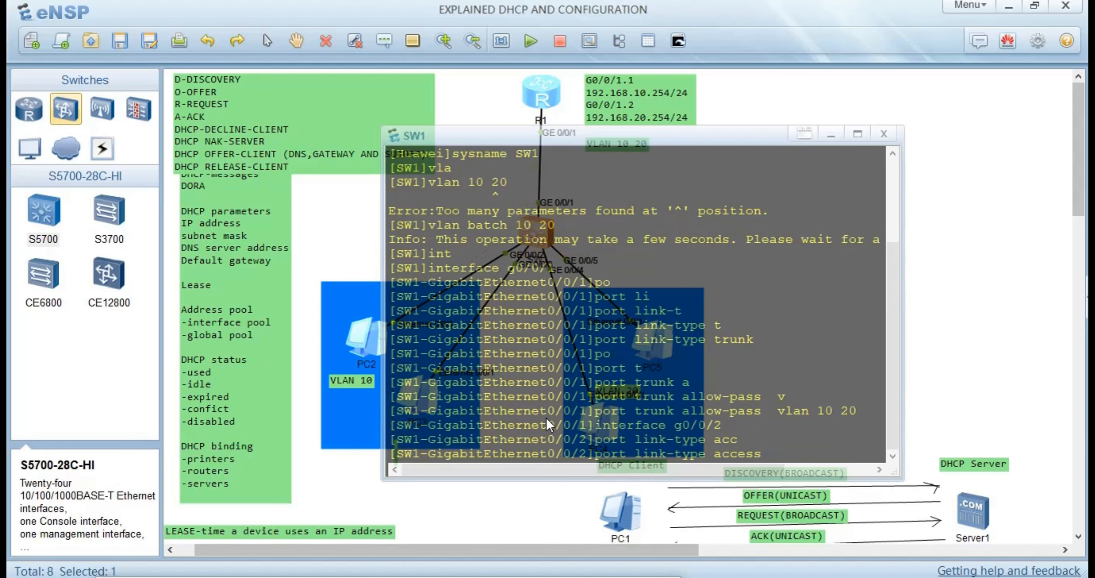
key("Return")
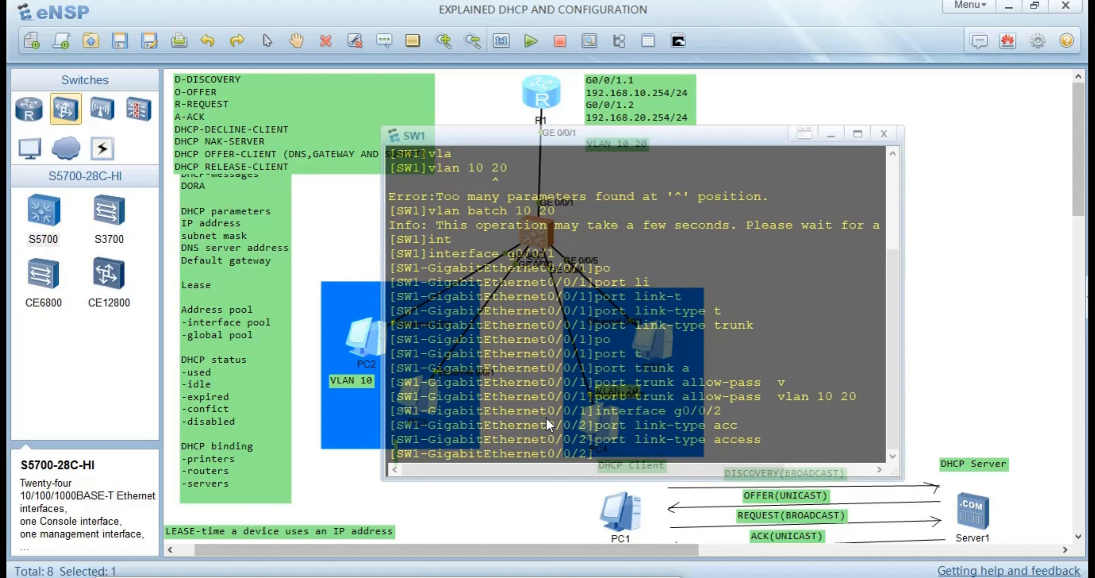
Assign interface g0/0/2 to VLAN 10 using port default vlan 10.
type("po")
key("Tab")
type("de")
key("Tab")
type("v")
key("Tab")
type("10")
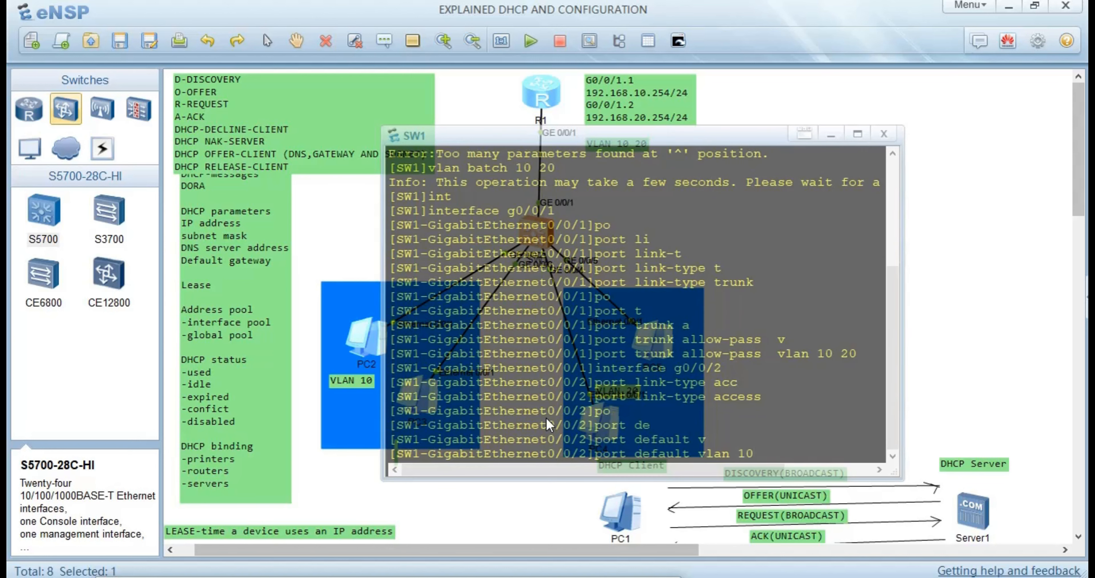
key("Return")
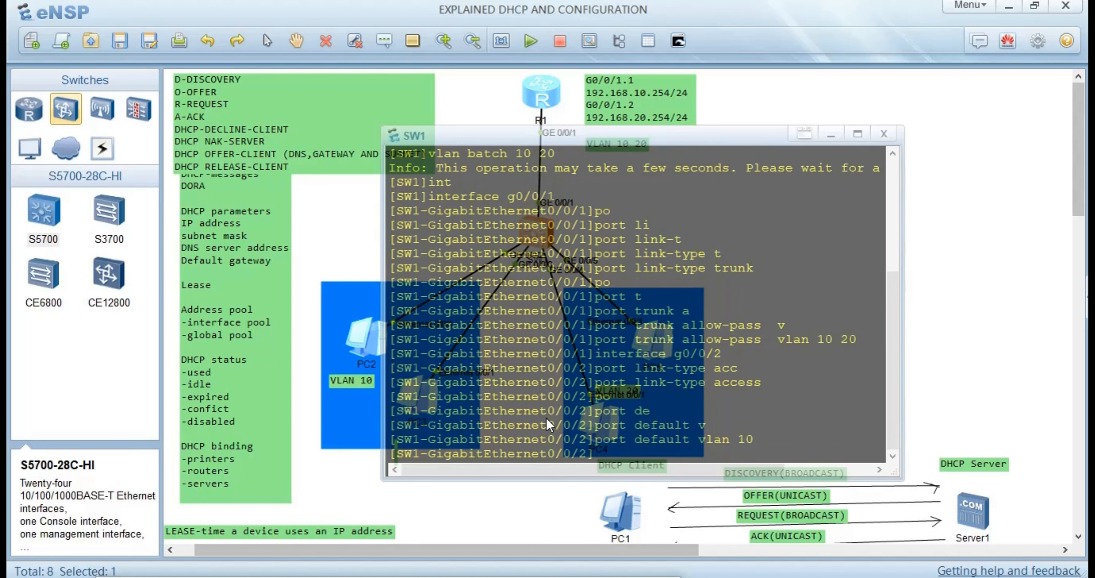
Configure interface g0/0/3 on SW1 as an access port with default VLAN 10.
type("interface g0/0/2")
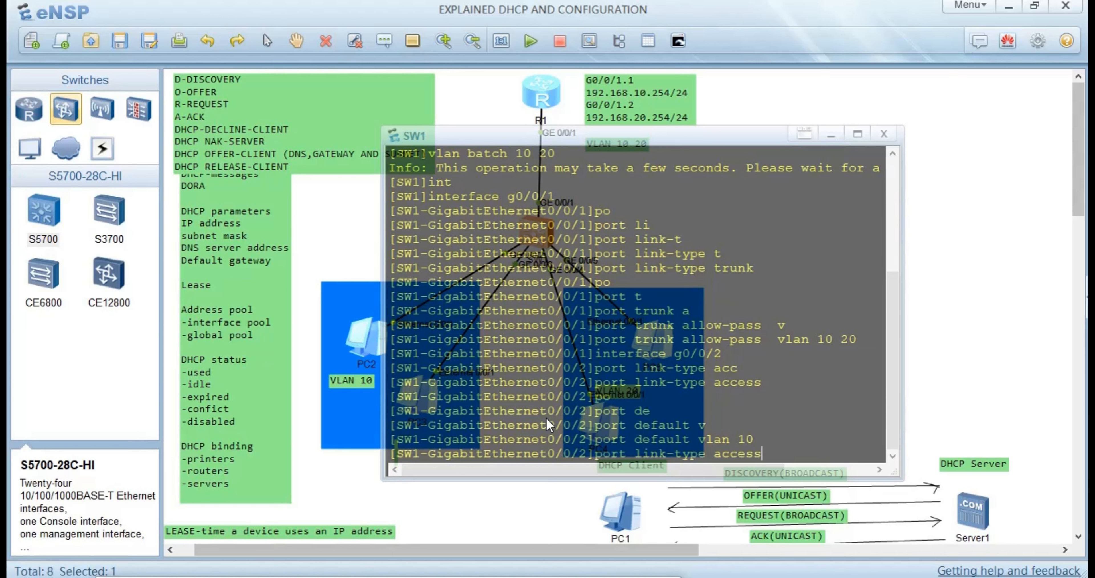
key("BackSpace")
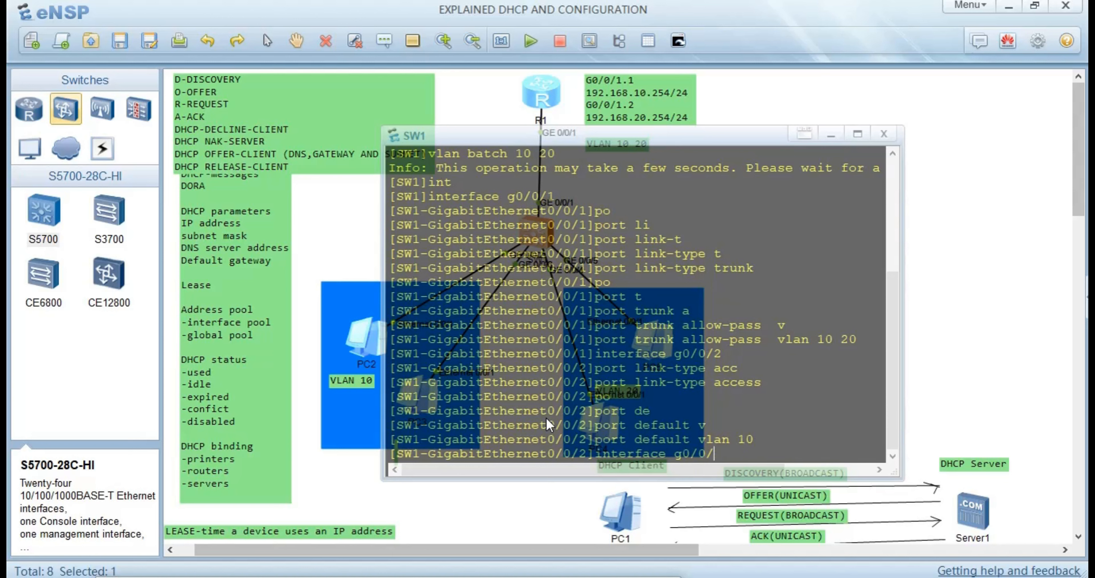
type("3")
key("Return")
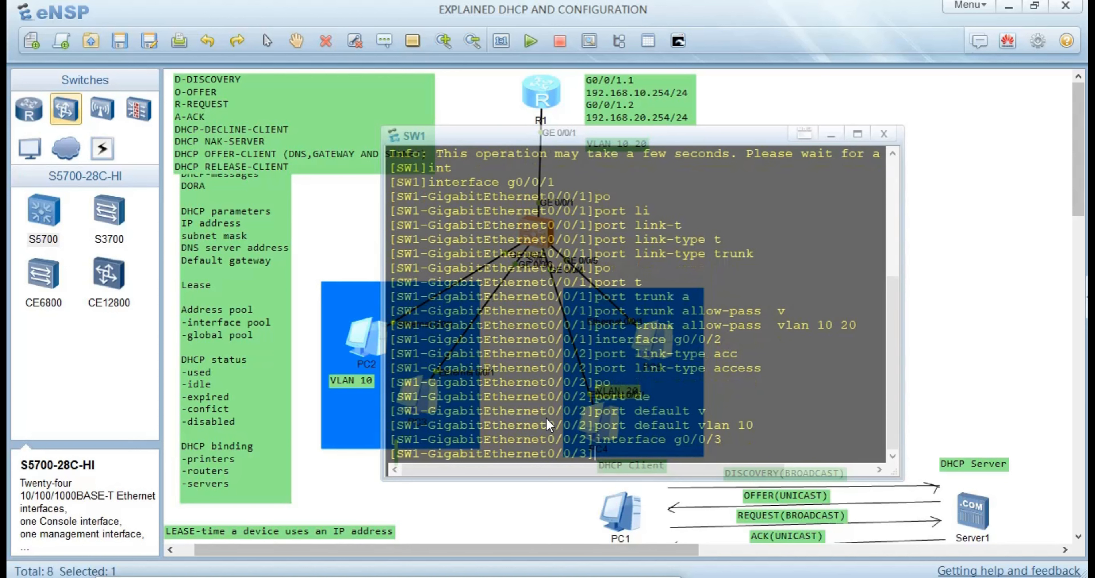
key("Up")
key("Up")
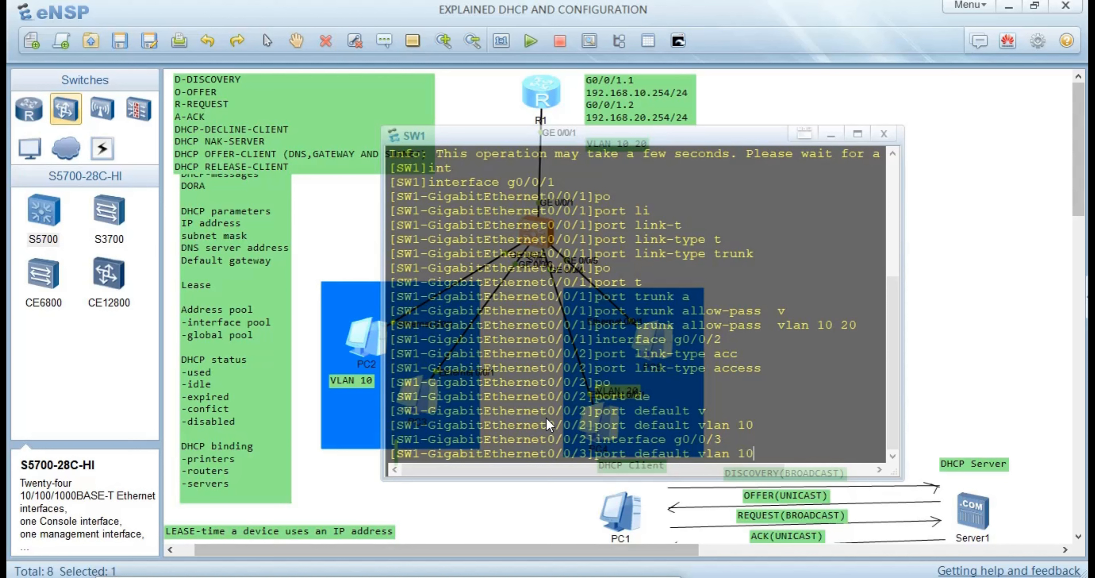
key("Up")
key("Return")
key("Up")
key("Up")
key("Up")
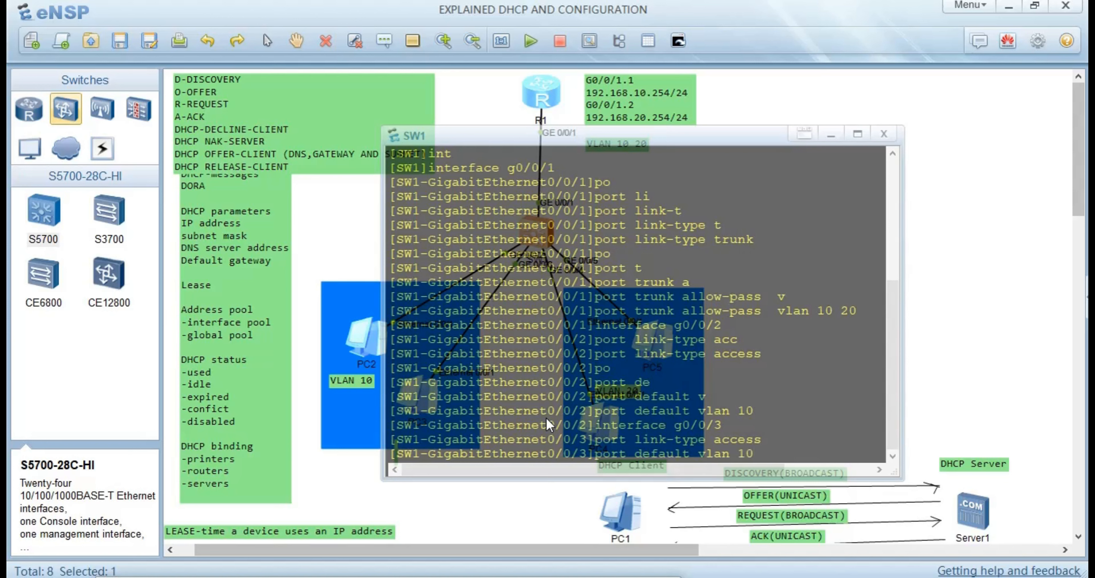
key("Return")
Enter interface g0/0/4 on SW1 and set its port link-type to access.
key("Up")
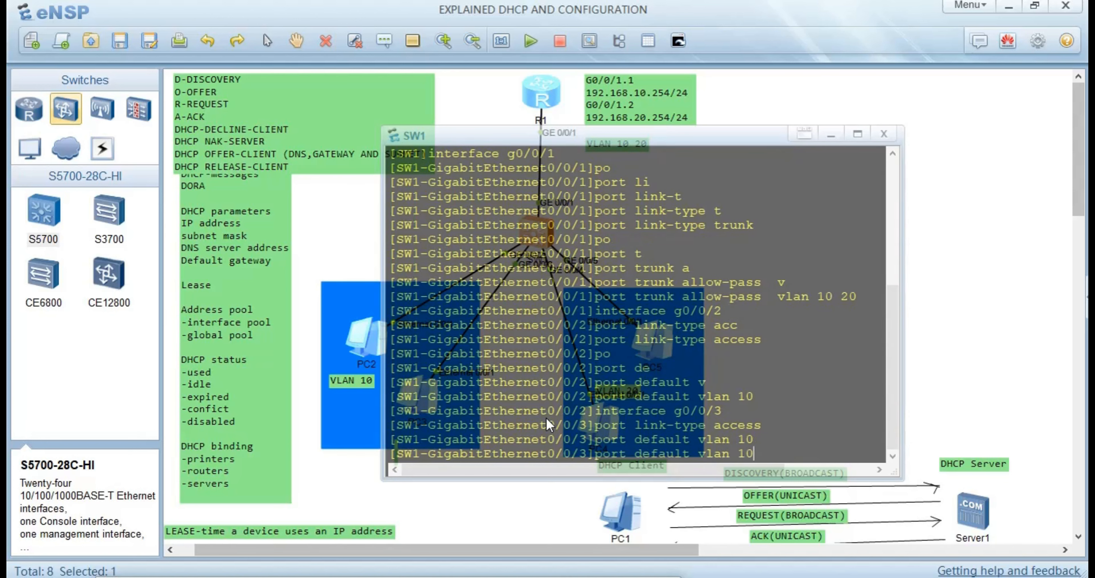
key("Up")
key("Up")
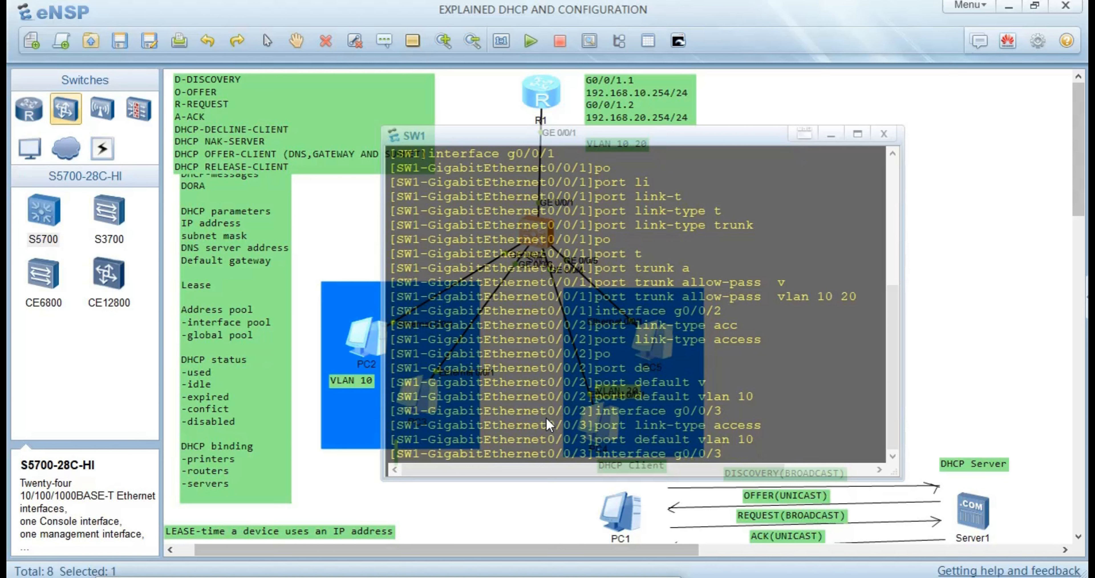
key("BackSpace")
type("4")
key("Return")
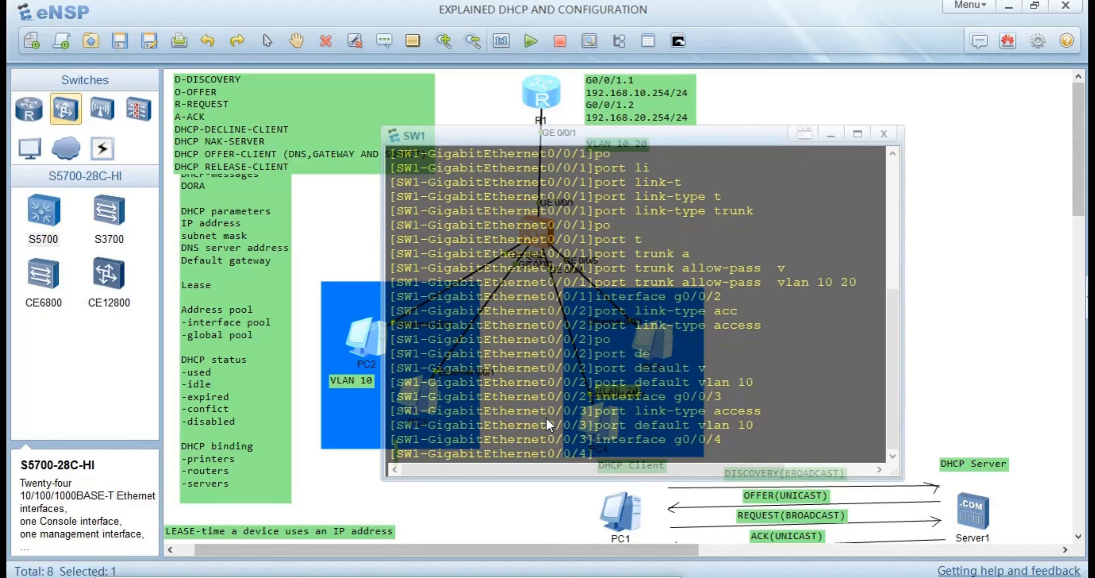
key("Up")
key("Up")
key("Up")
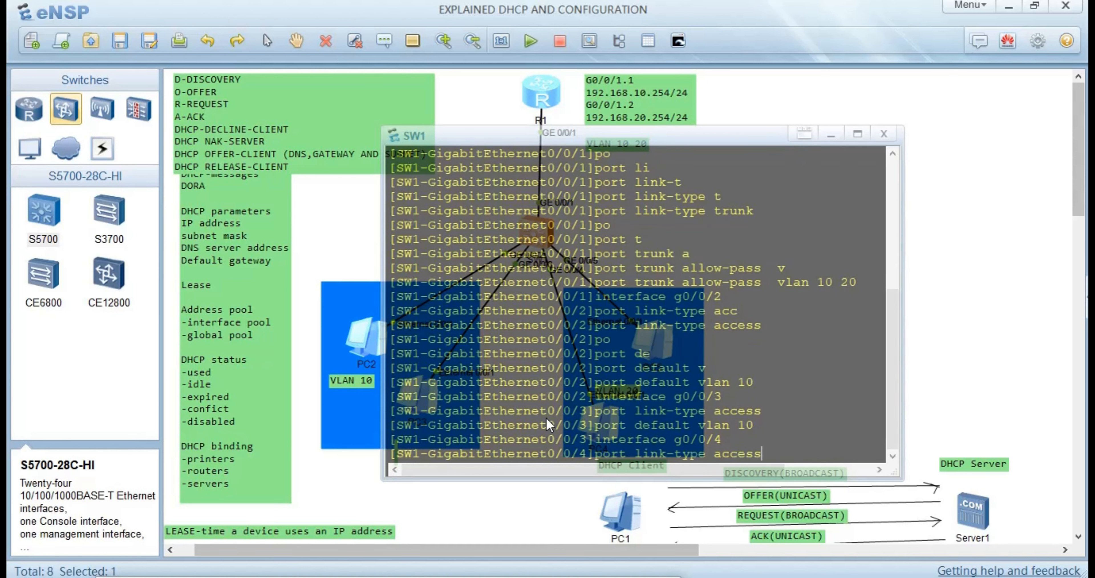
key("Return")
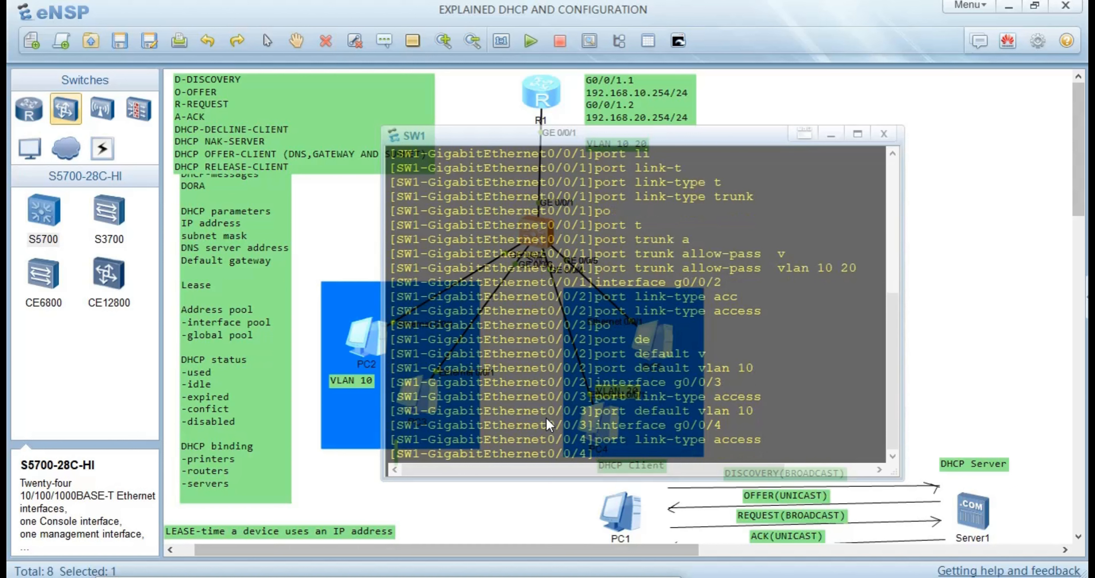
Assign interface g0/0/4 to VLAN 20 using port default vlan 20.
key("Up")
key("Up")
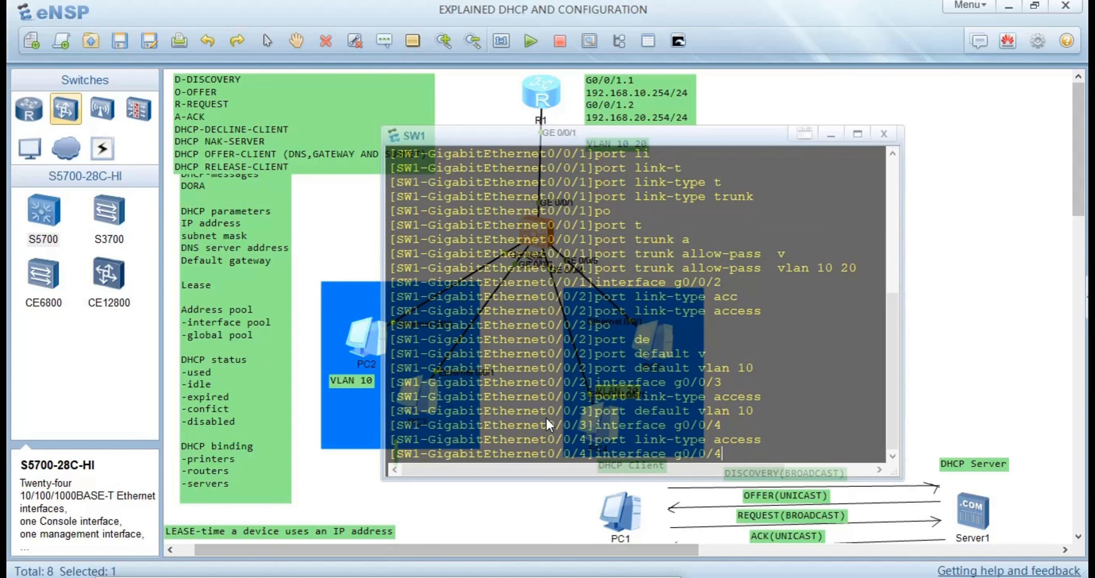
key("Up")
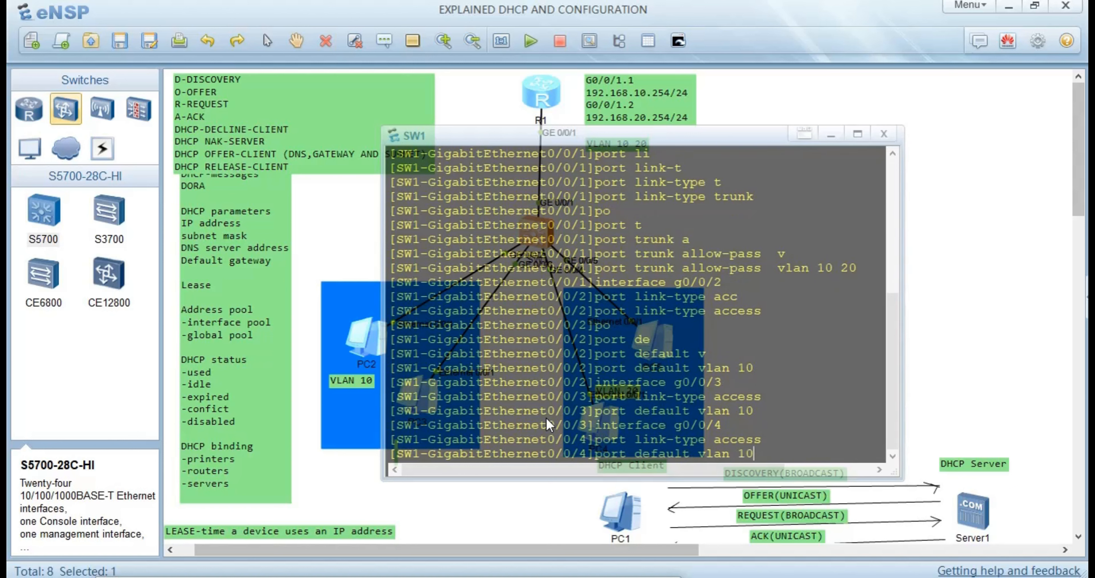
key("BackSpace")
key("BackSpace")
type("20")
key("Return")
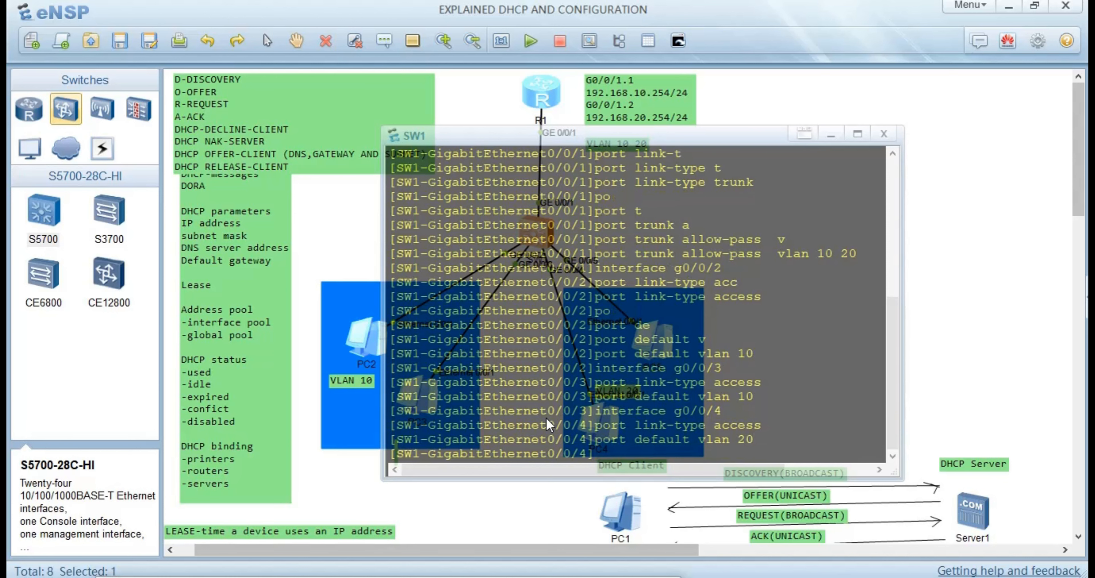
Configure interface g0/0/5 on SW1 as an access port with default VLAN 20.
key("Up")
key("Up")
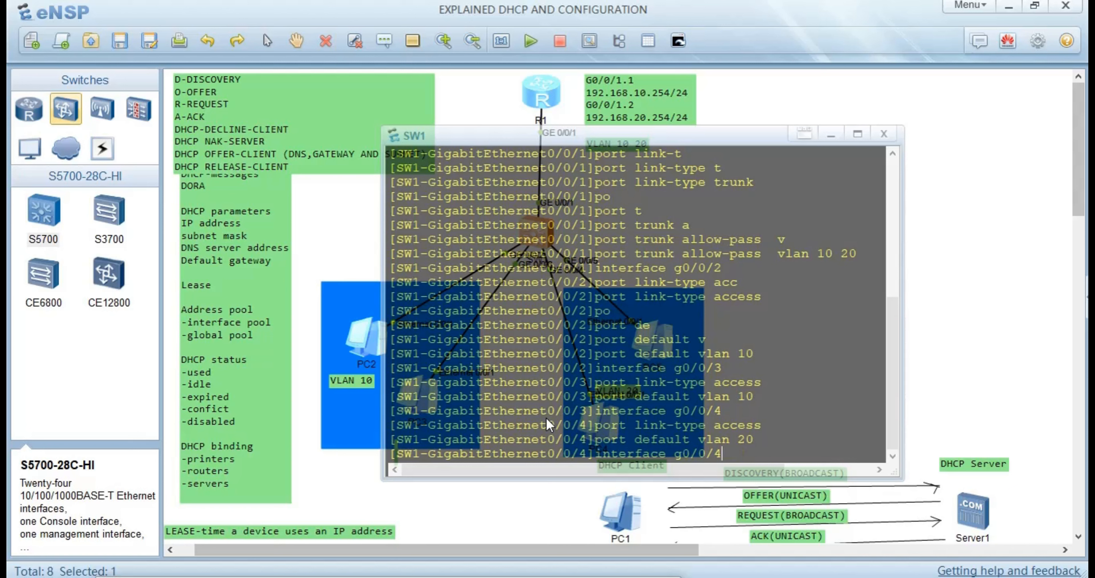
key("BackSpace")
type("5")
key("Return")
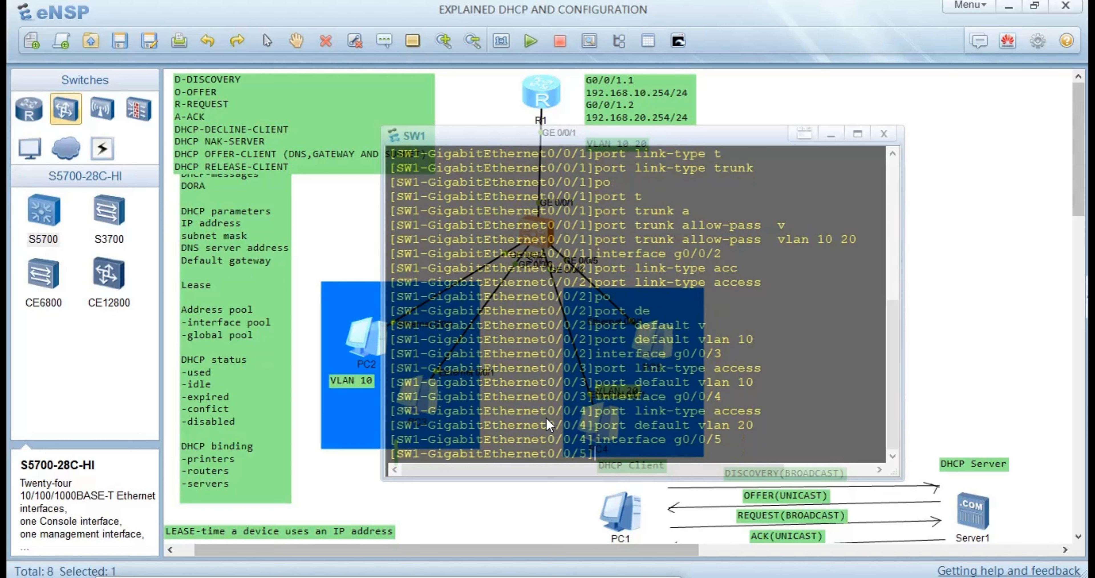
key("Up")
key("Up")
key("Up")
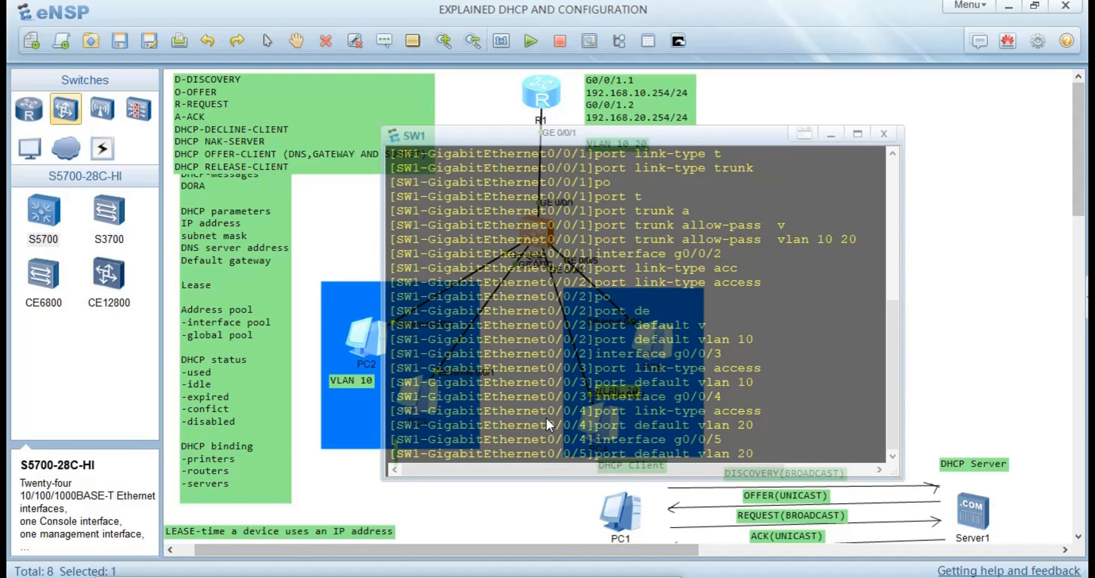
key("Return")
key("Up")
key("Up")
key("Up")
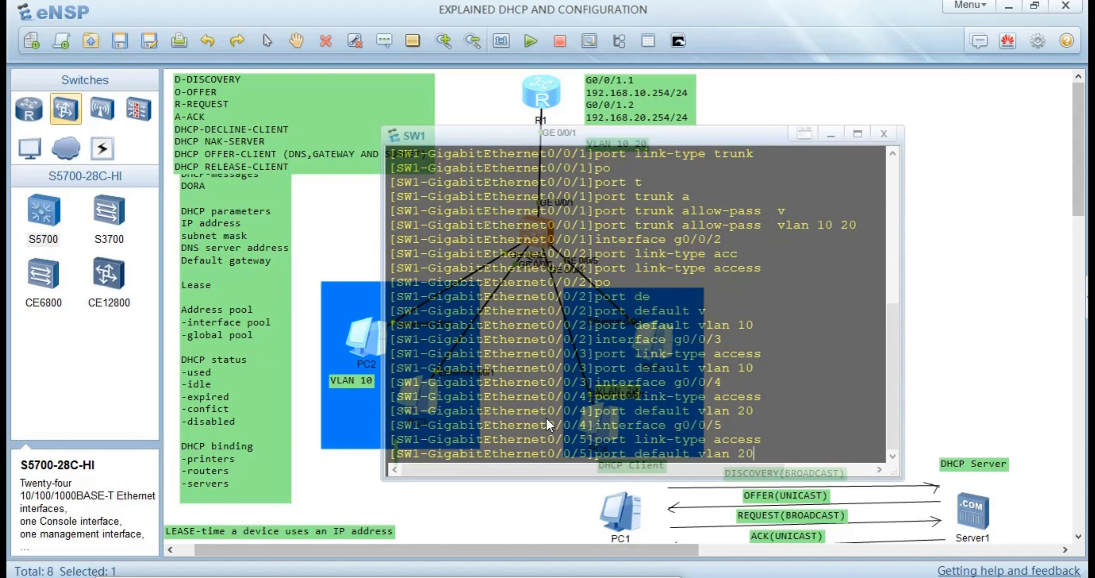
key("Return")
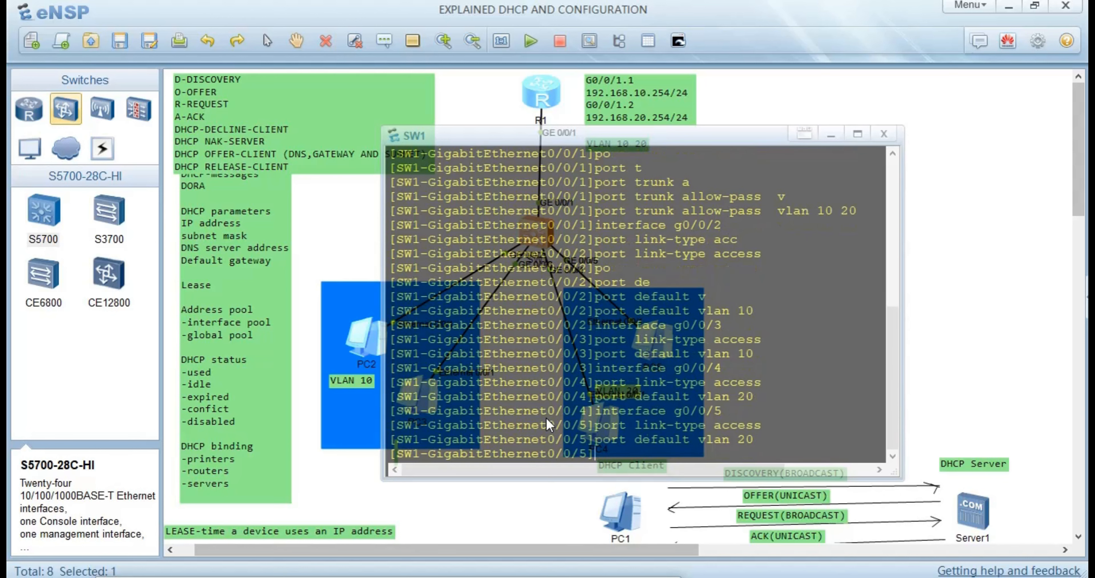
Return SW1 to the user view and save its current configuration, answering y to the write confirmation.
type("ui")
key("Return")
key("ctrl+z")
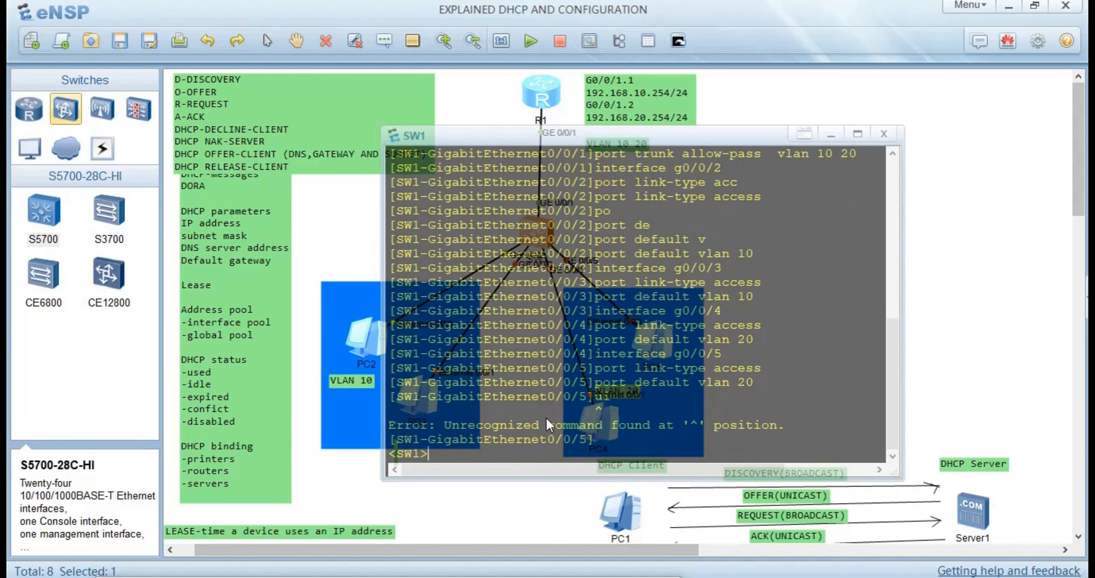
type("save")
key("Return")
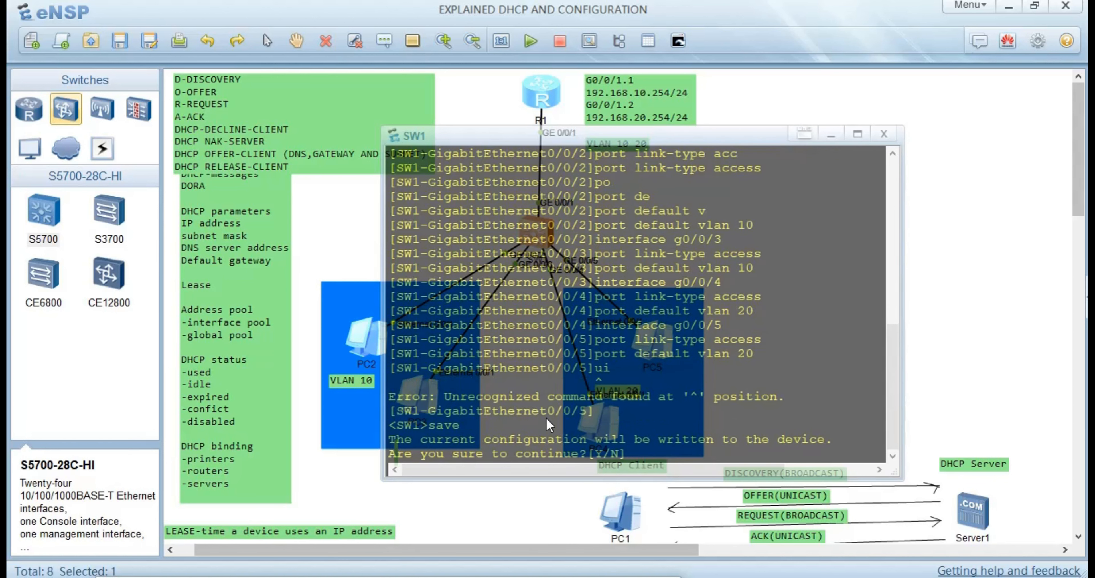
key("Return")
key("Return")
key("Return")
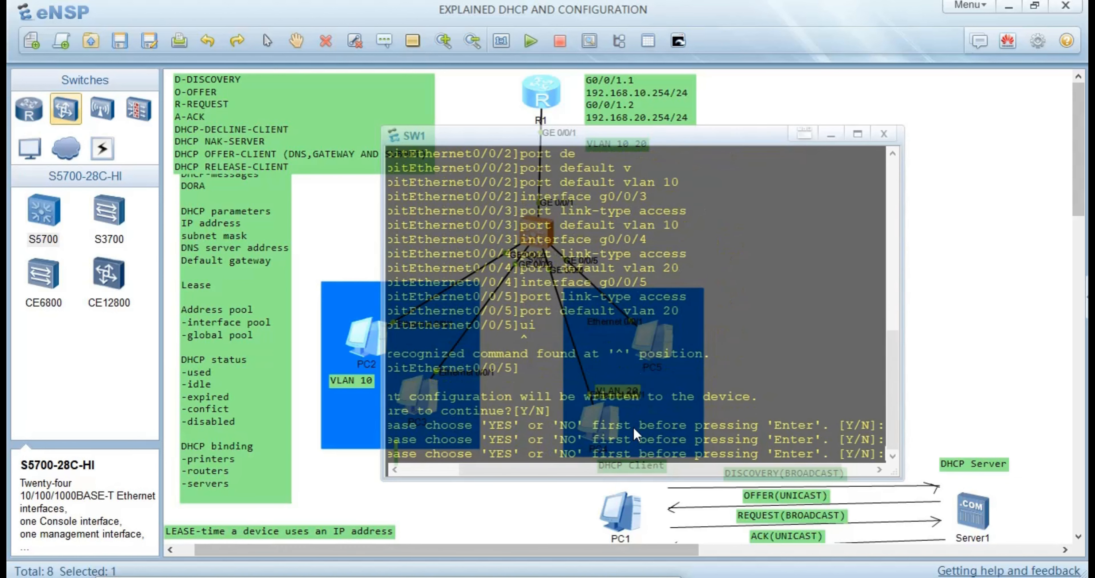
type("y")
key("Return")
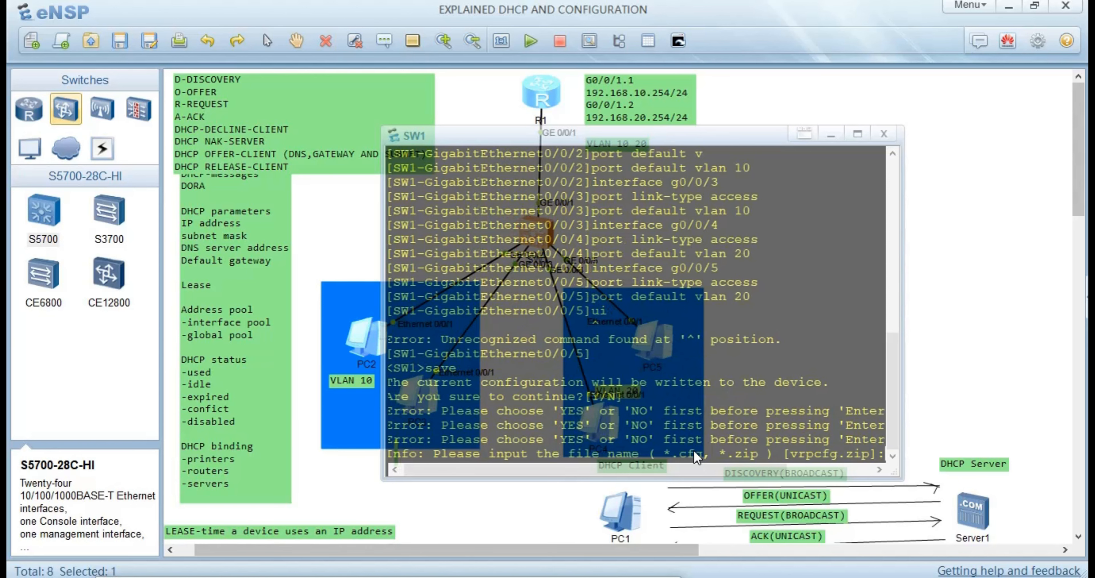
left_click(1029, 308)
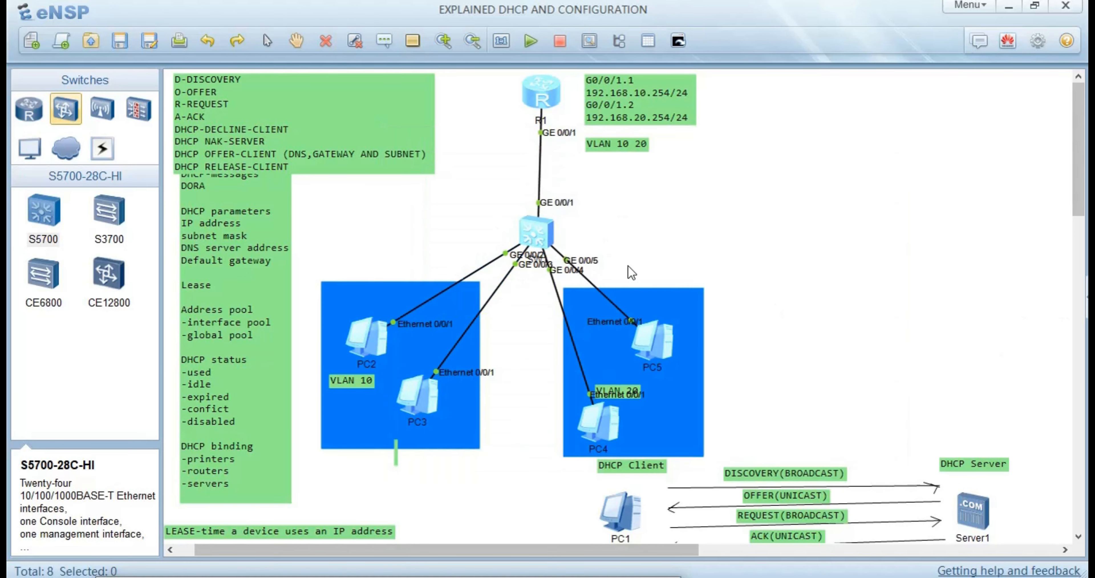
Open the console of router R1 and enter subinterface g0/0/1.1.
double_click(547, 91)
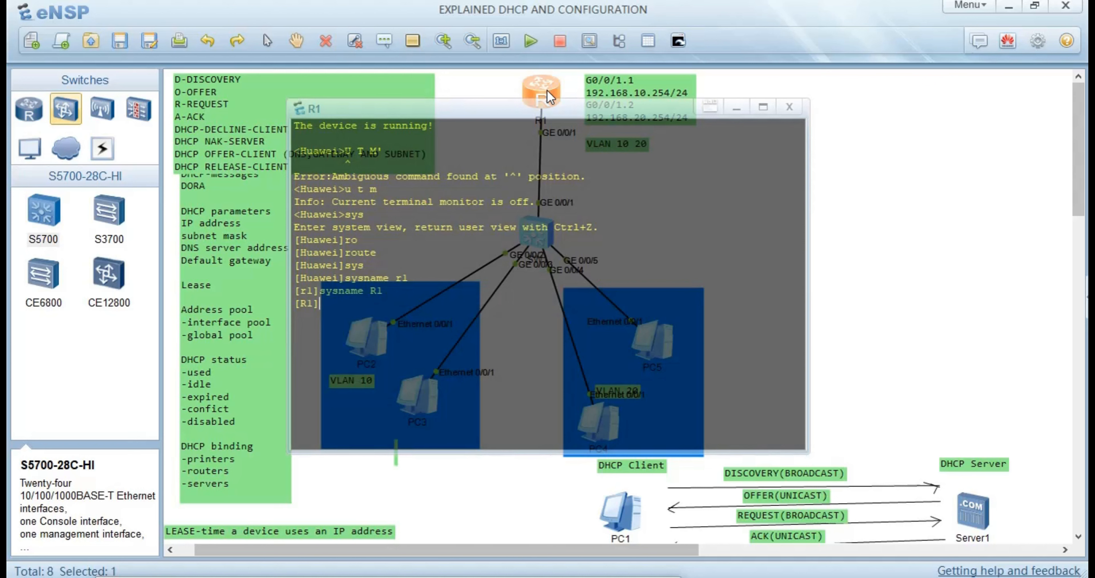
left_click(897, 178)
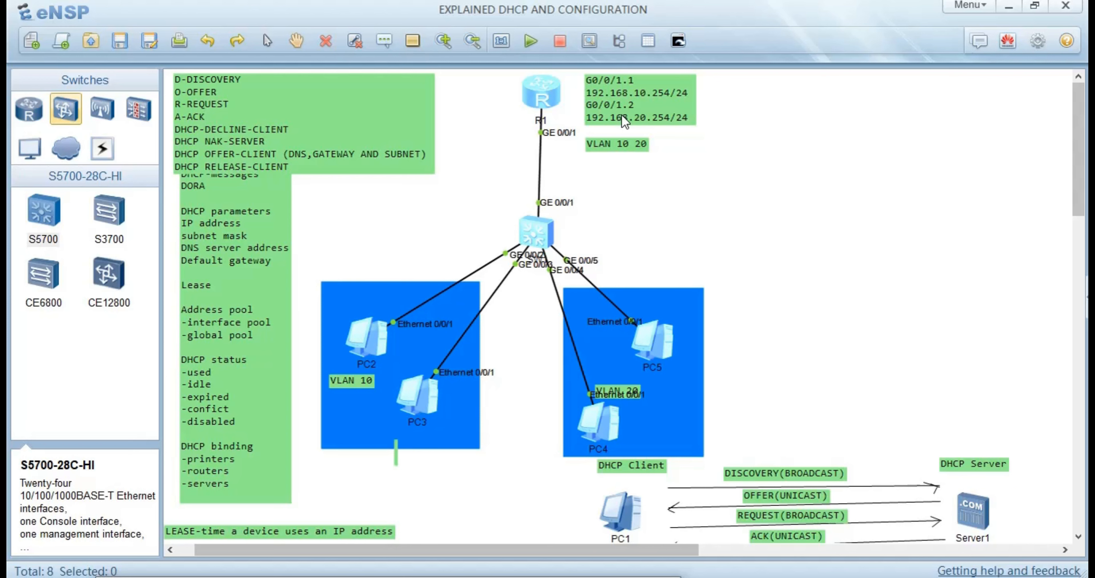
double_click(544, 96)
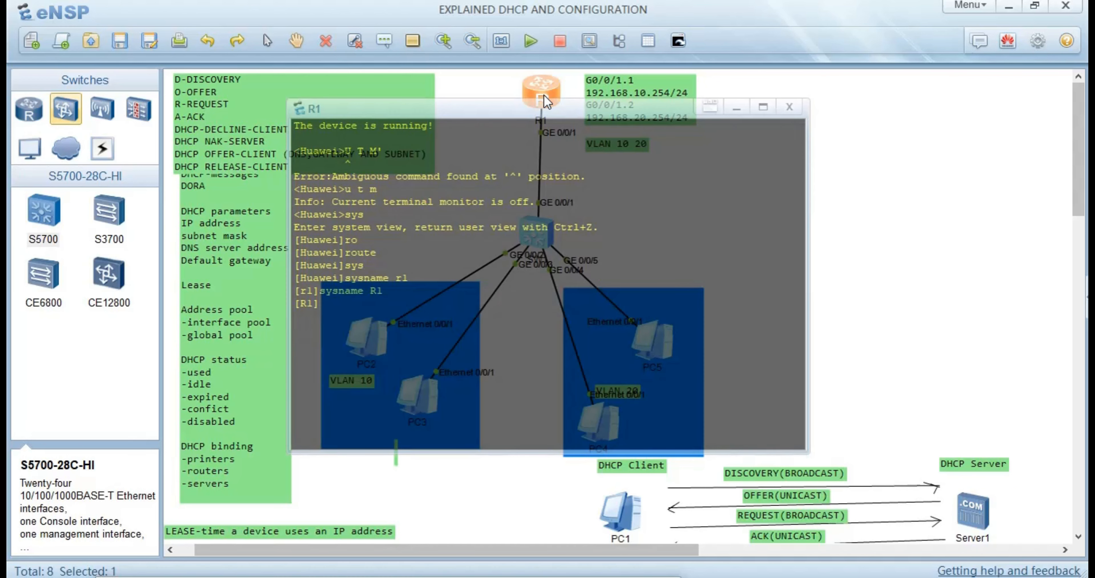
type("int")
key("Tab")
type("g0/0/0")
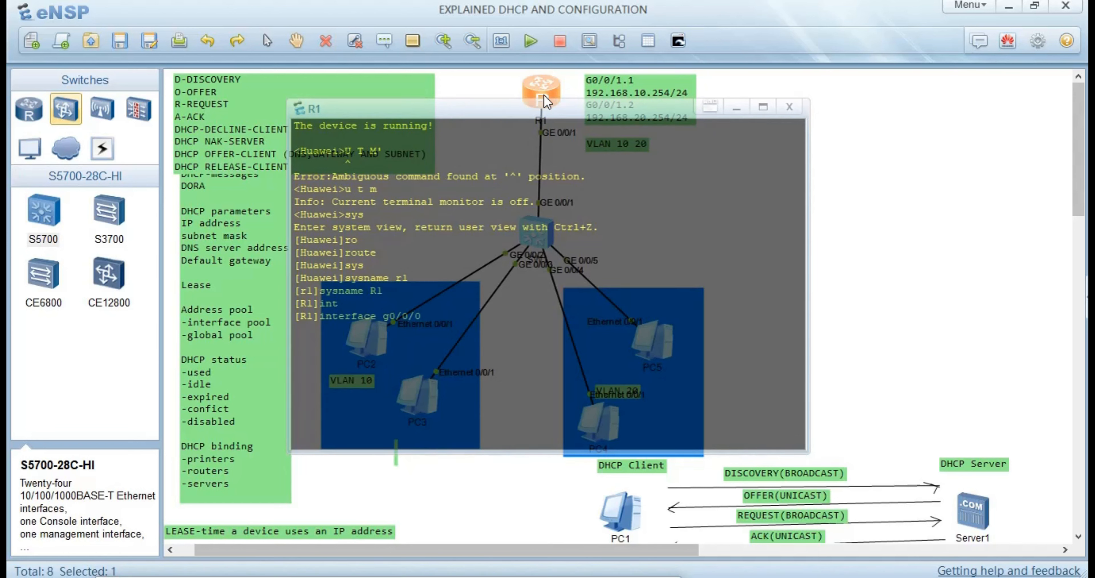
key("BackSpace")
type("1.1")
key("Return")
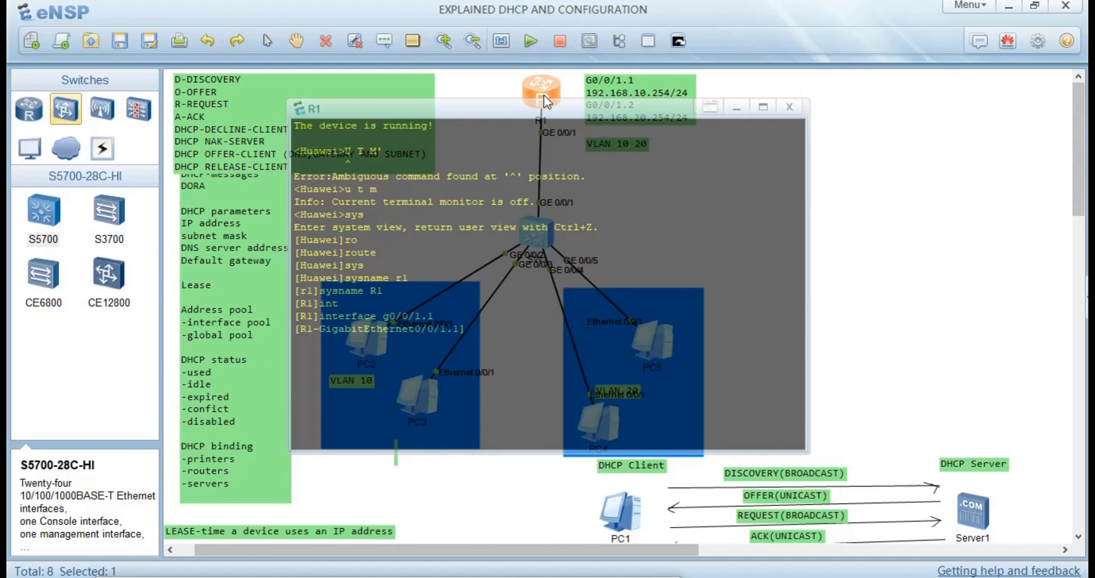
Set dot1q termination vid 10 on R1's subinterface g0/0/1.1.
type("po")
key("BackSpace")
key("BackSpace")
type("d")
key("Tab")
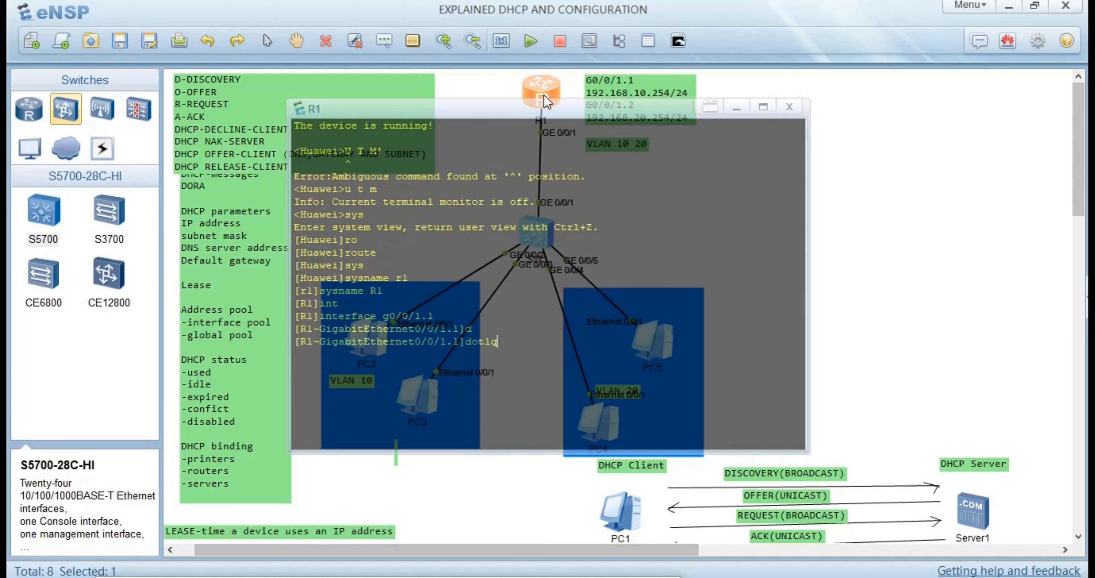
type("t")
key("Tab")
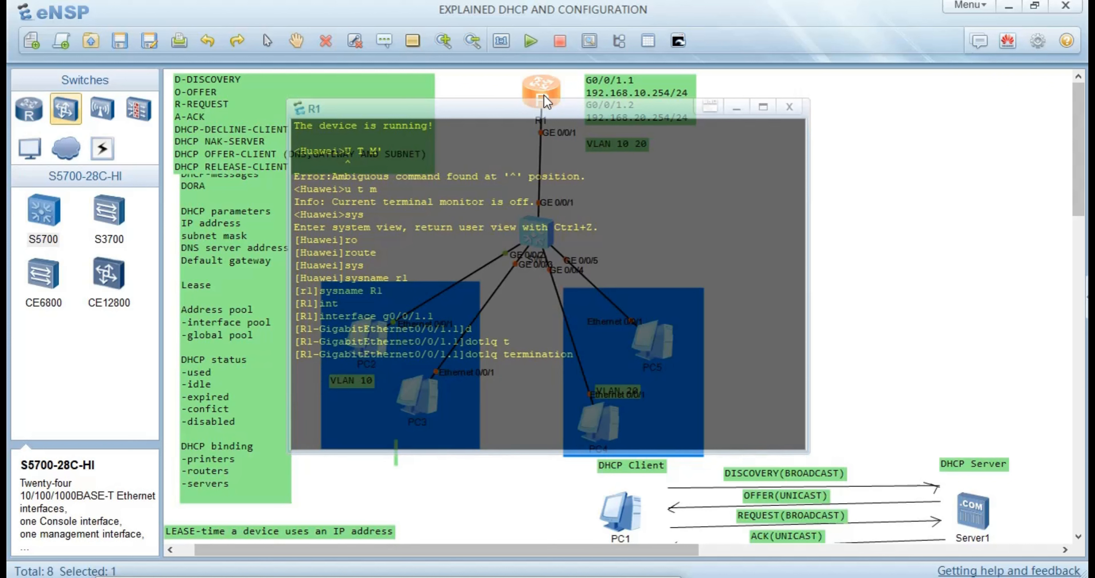
type("v")
key("Tab")
type("10")
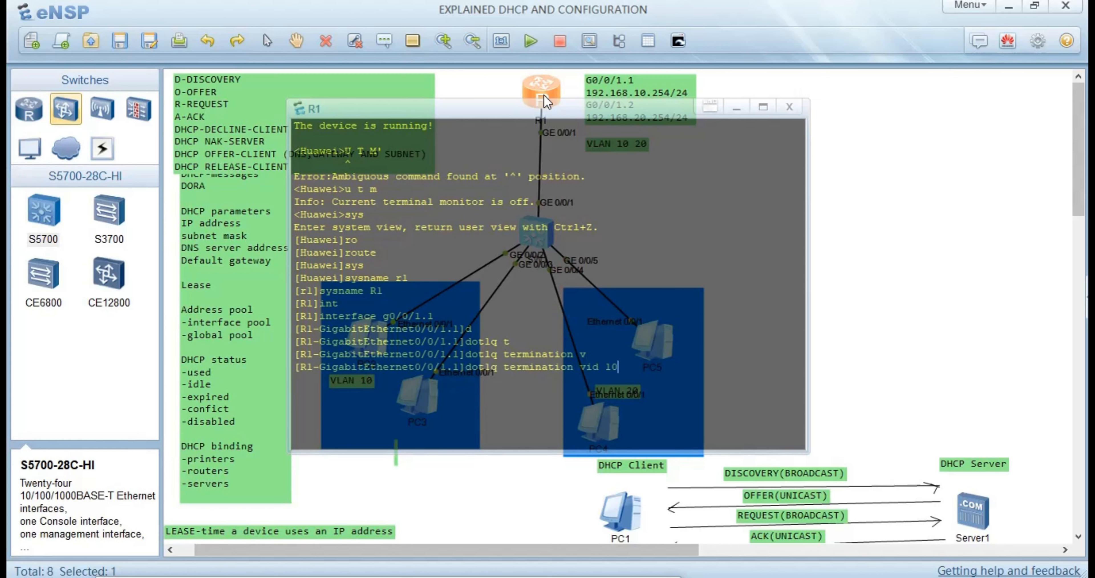
key("Return")
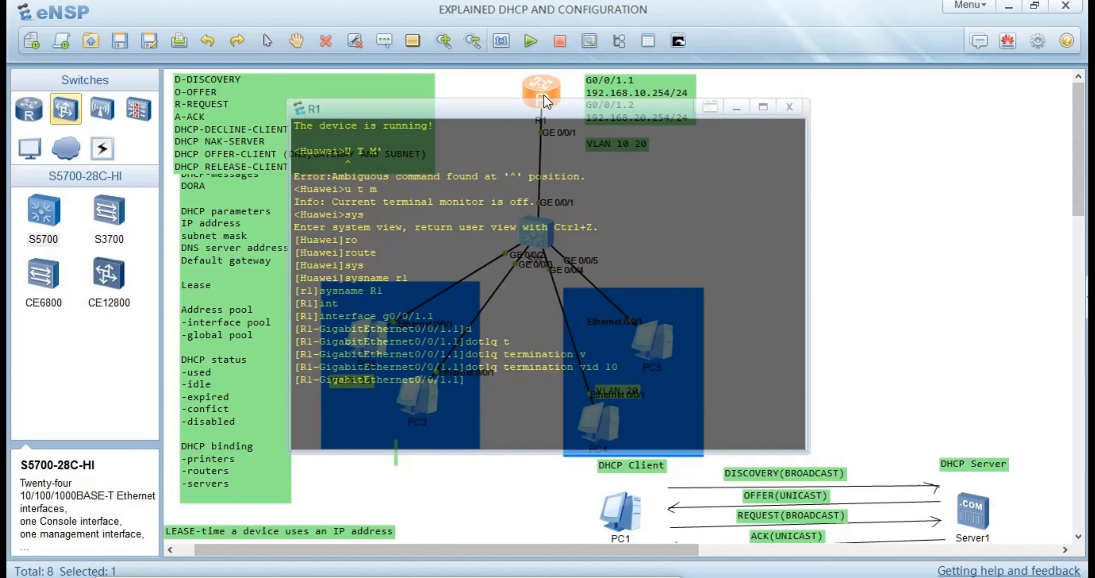
Assign IP address 192.168.10.254 with mask length 24 to R1's subinterface g0/0/1.1.
type("ip")
key("Tab")
key("Tab")
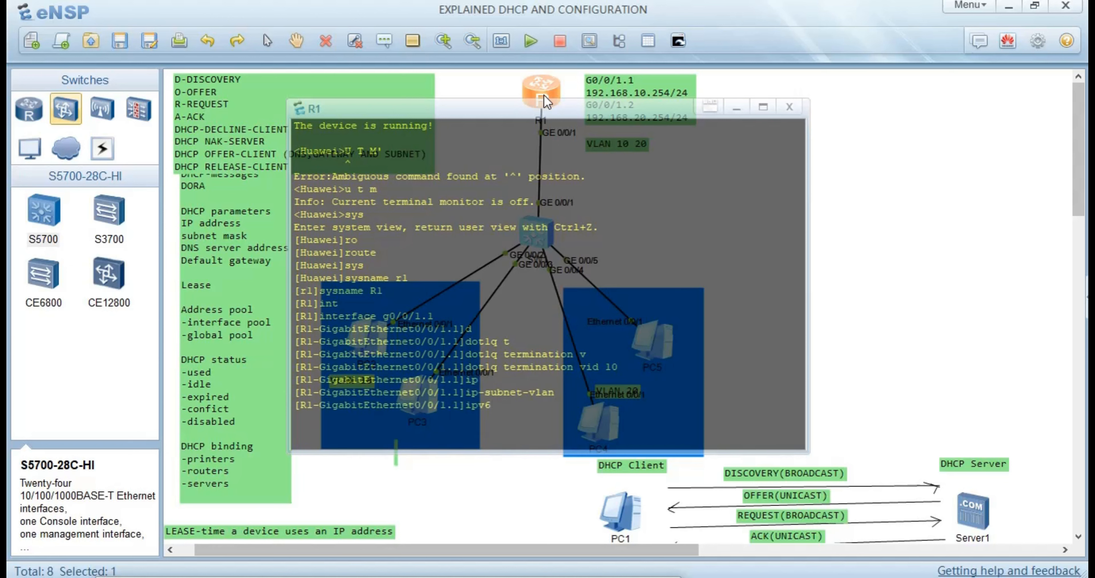
type("ad")
key("Tab")
type("1")
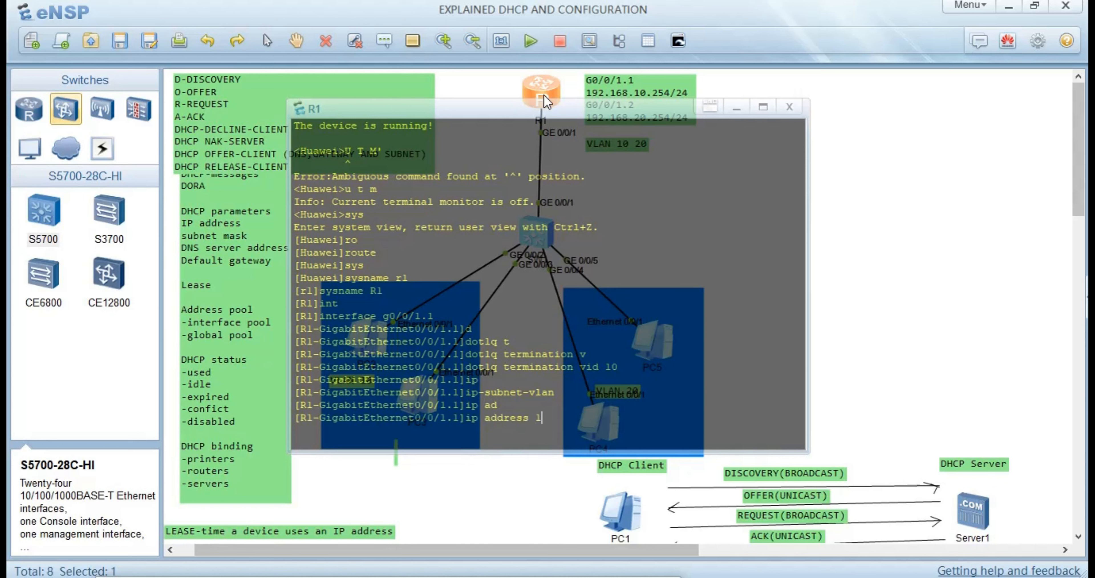
type("92.168.10.254 24")
key("Return")
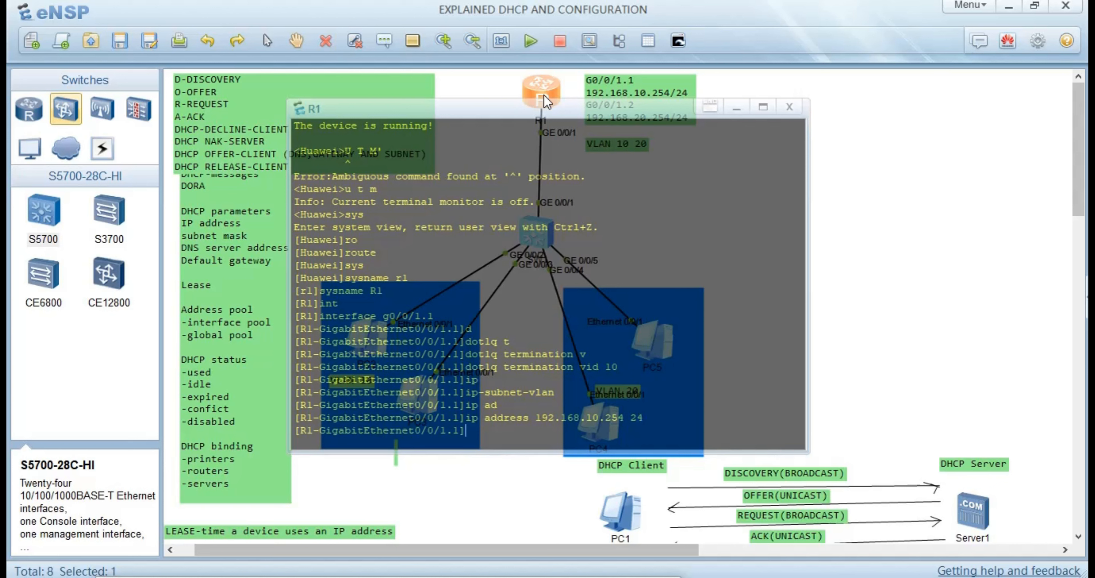
Enable ARP broadcast on subinterface g0/0/1.1 and display its current configuration.
type("arp b")
key("Tab")
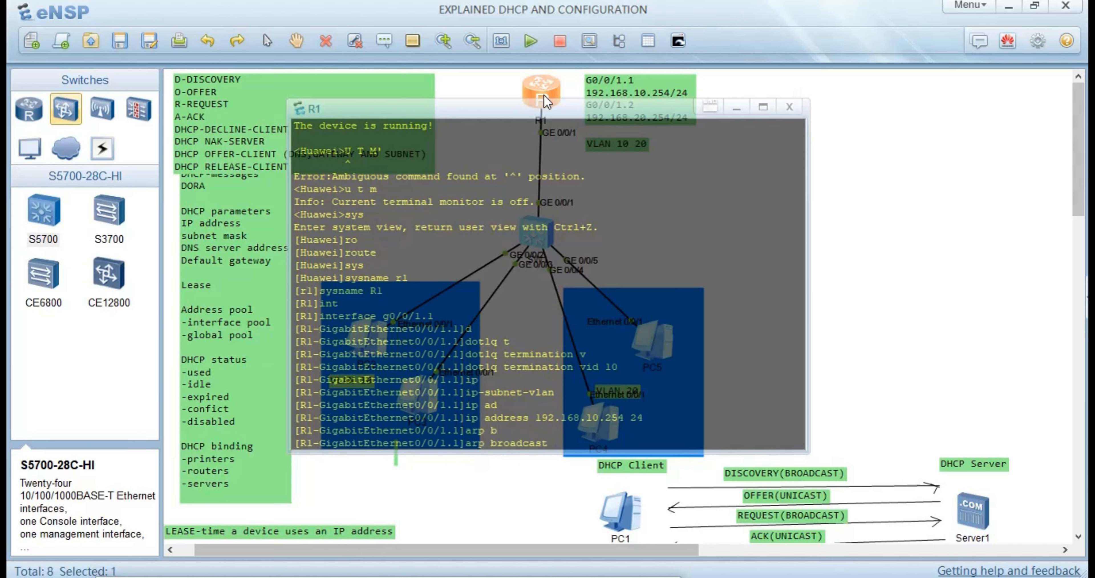
type("en")
key("Tab")
key("Return")
type("d")
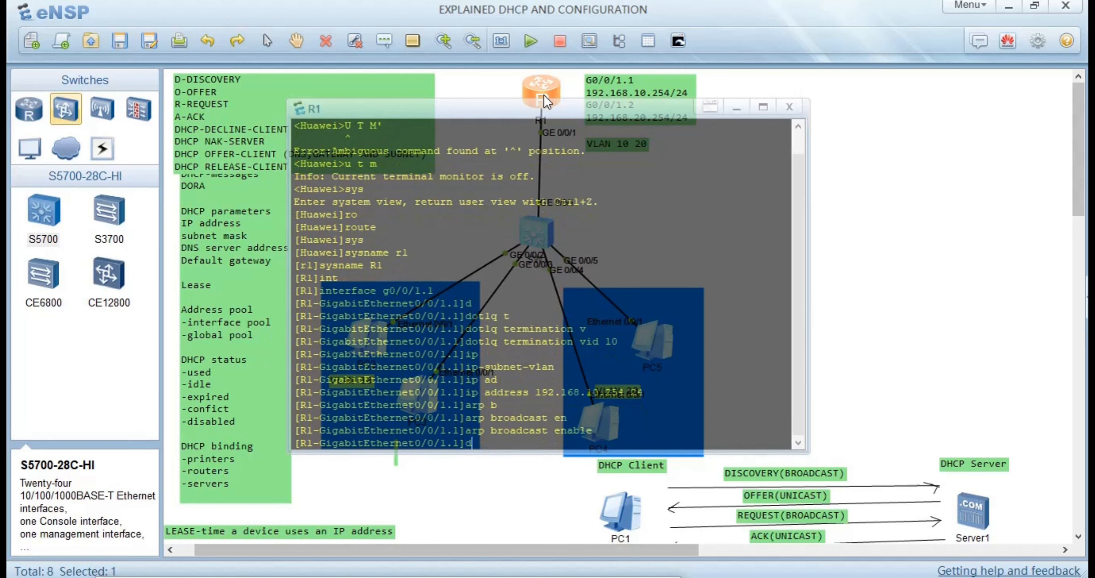
type("is thi")
key("Return")
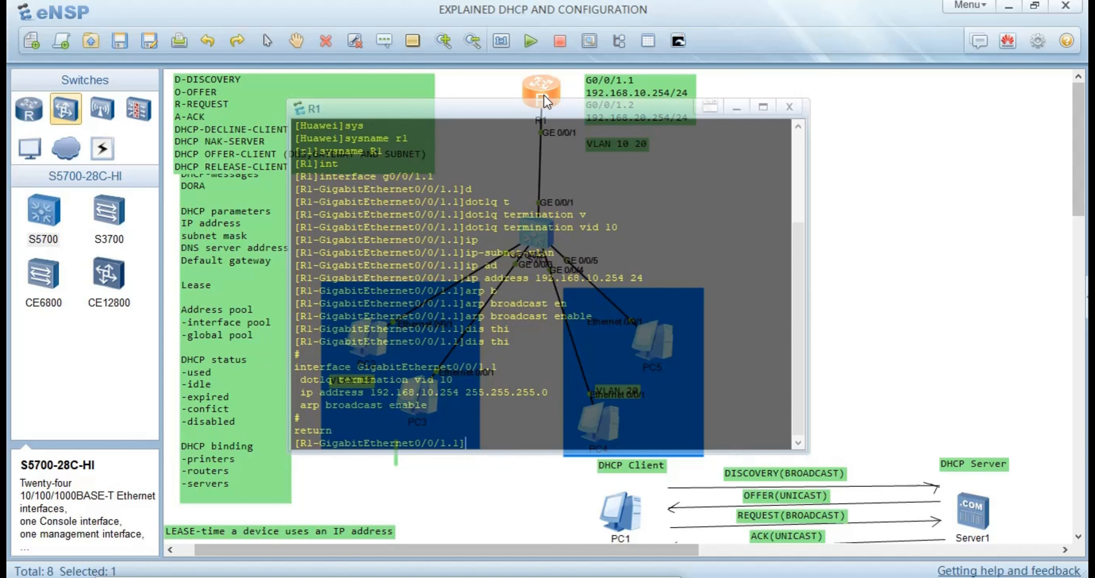
Enter subinterface g0/0/1.2 on R1, reusing the earlier interface command.
key("Up")
key("Up")
key("Up")
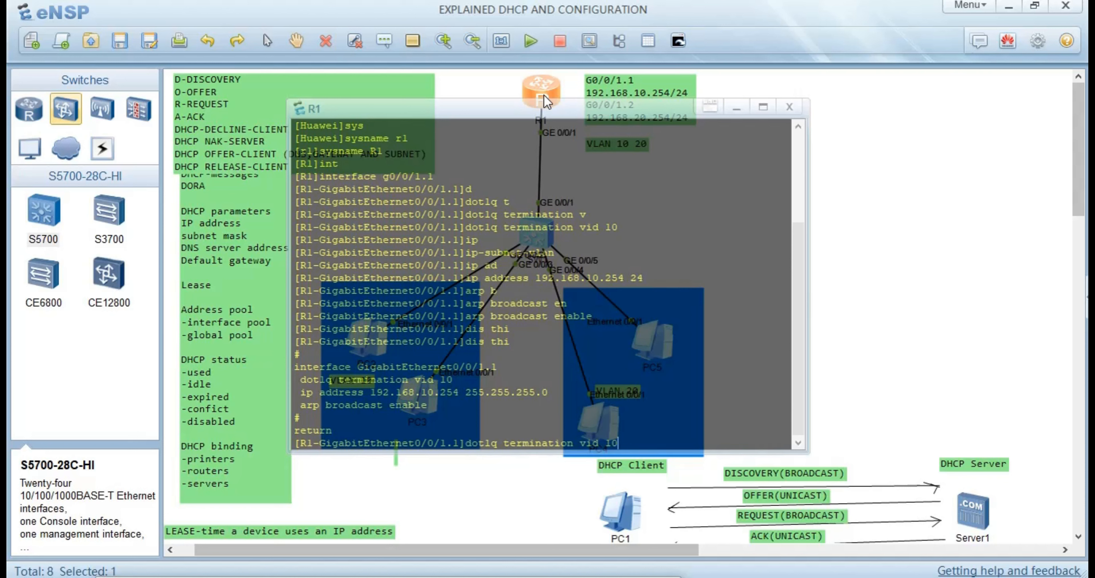
key("Up")
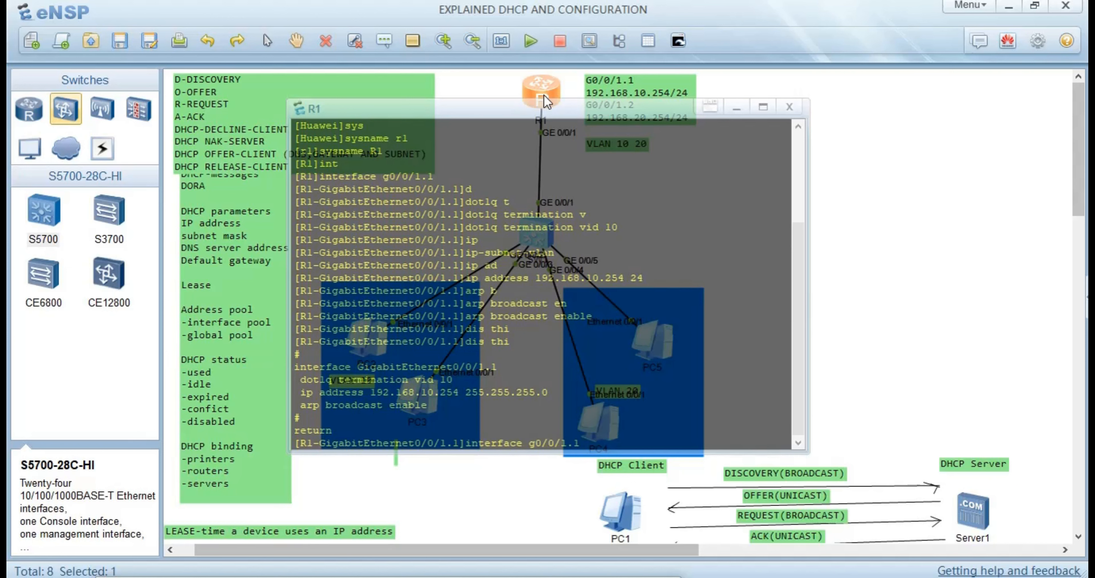
key("BackSpace")
type("2")
key("Return")
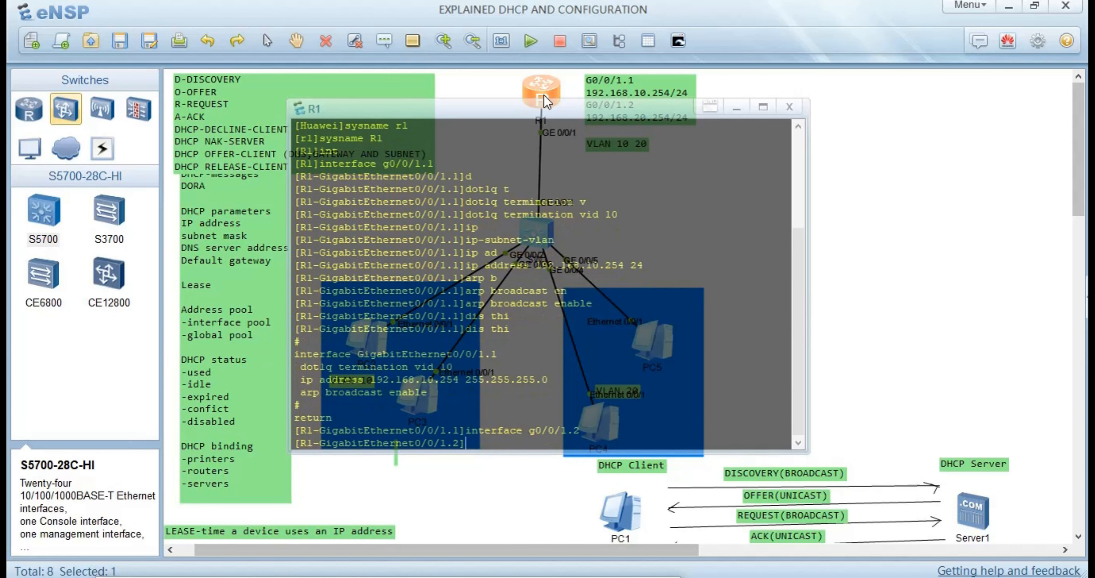
Set dot1q termination vid 20 on R1's subinterface g0/0/1.2.
key("Up")
key("Up")
key("Up")
key("Up")
key("Up")
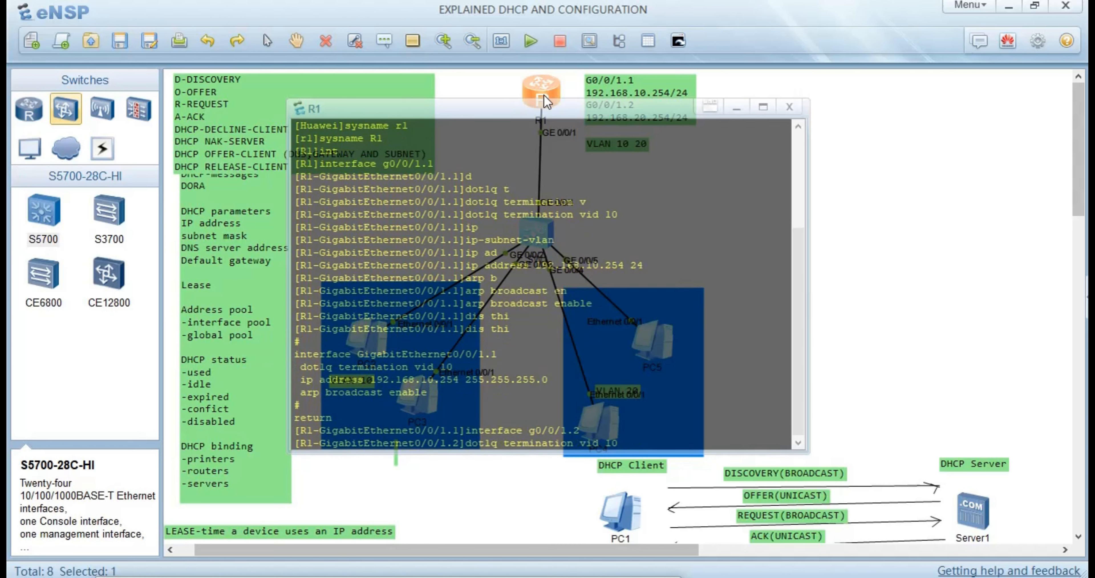
key("BackSpace")
key("BackSpace")
type("20")
key("Return")
Assign IP address 192.168.20.254 with mask length 24 to R1's subinterface g0/0/1.2.
type("ip ad")
key("Tab")
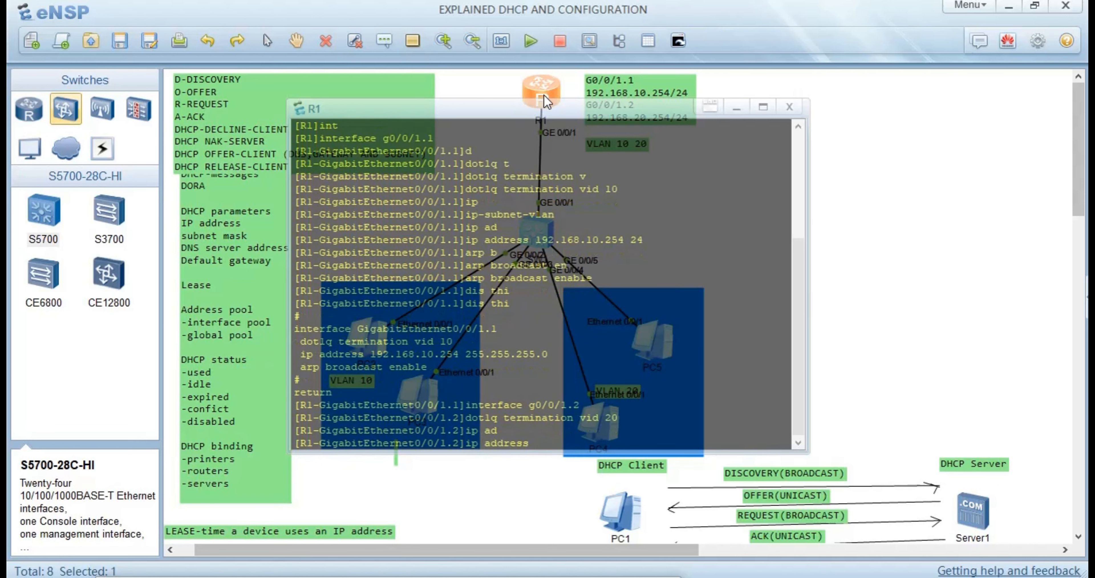
type("192.168.20.254 24")
key("Return")
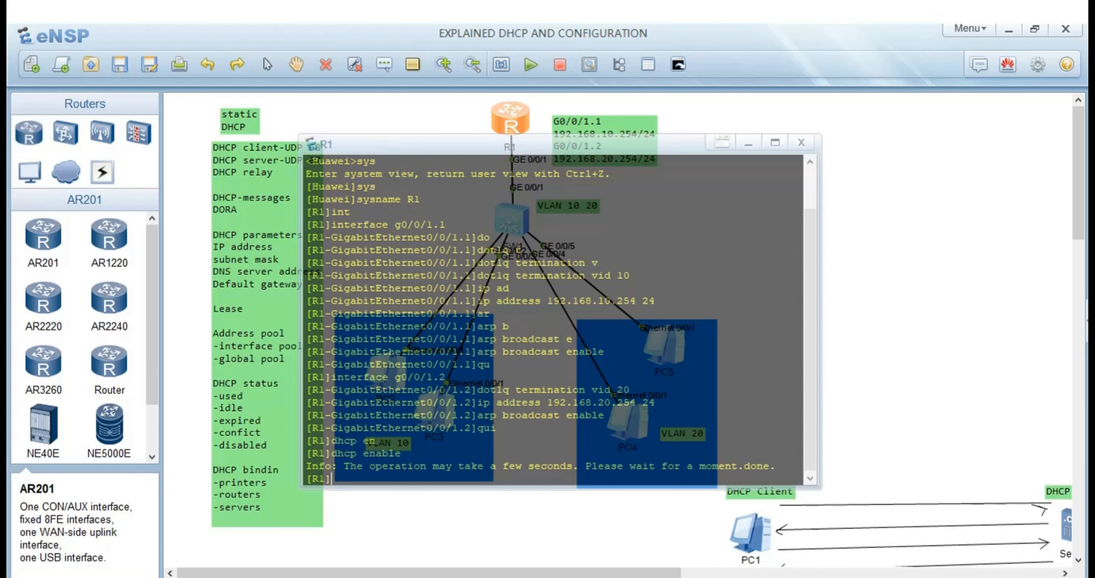
Create a global IP address pool named pool1 on R1.
type("uip")
key("BackSpace")
key("BackSpace")
key("BackSpace")
key("BackSpace")
type("ip pool pool1")
key("Return")
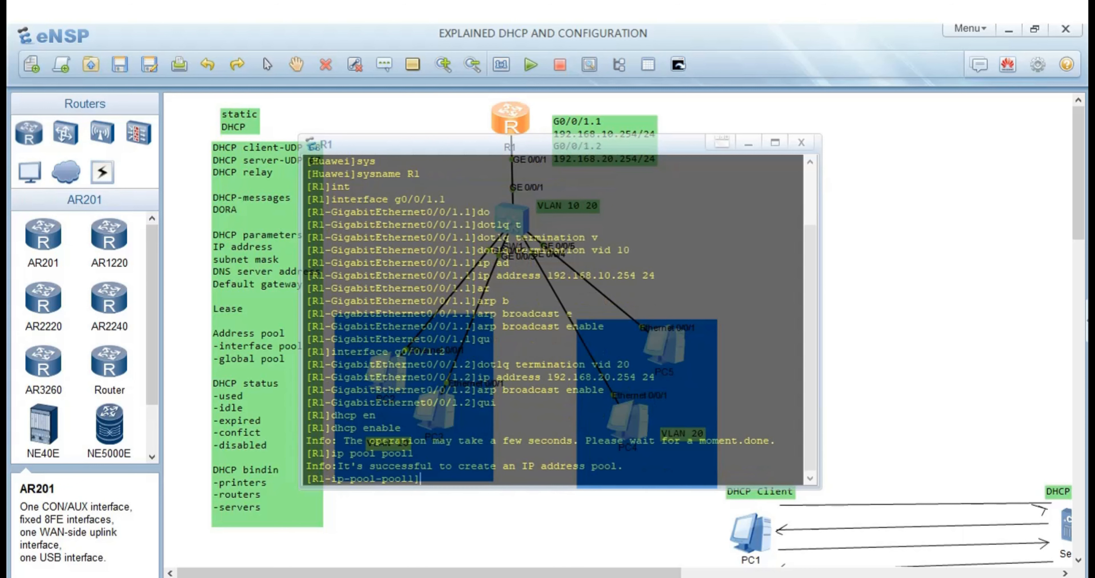
Define the network of pool1 as 192.168.10.0 with mask 24.
type("net")
key("Tab")
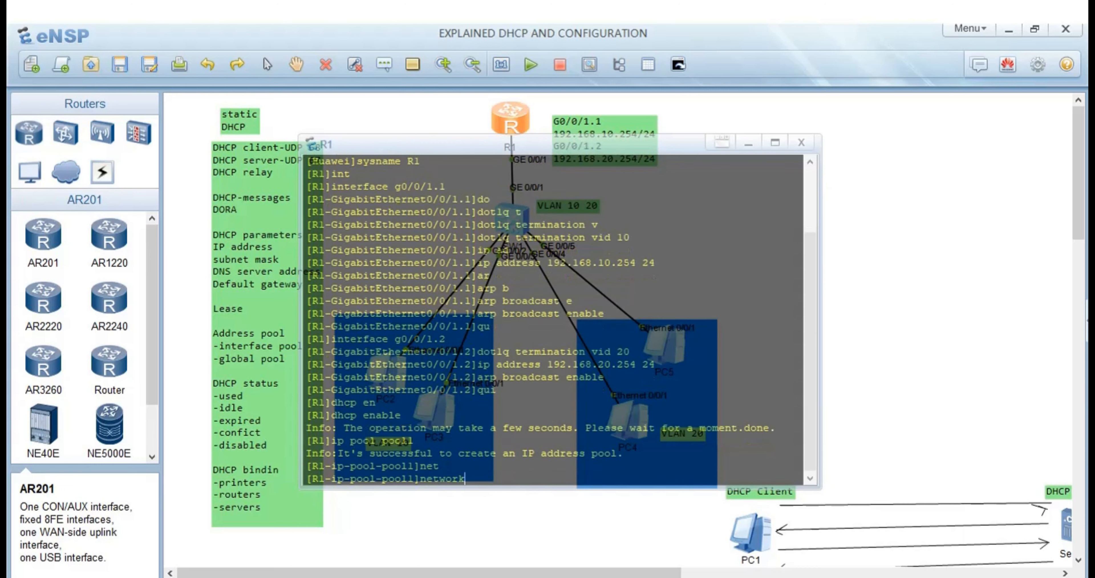
type("192.168.10.0 ma")
key("Tab")
type("24")
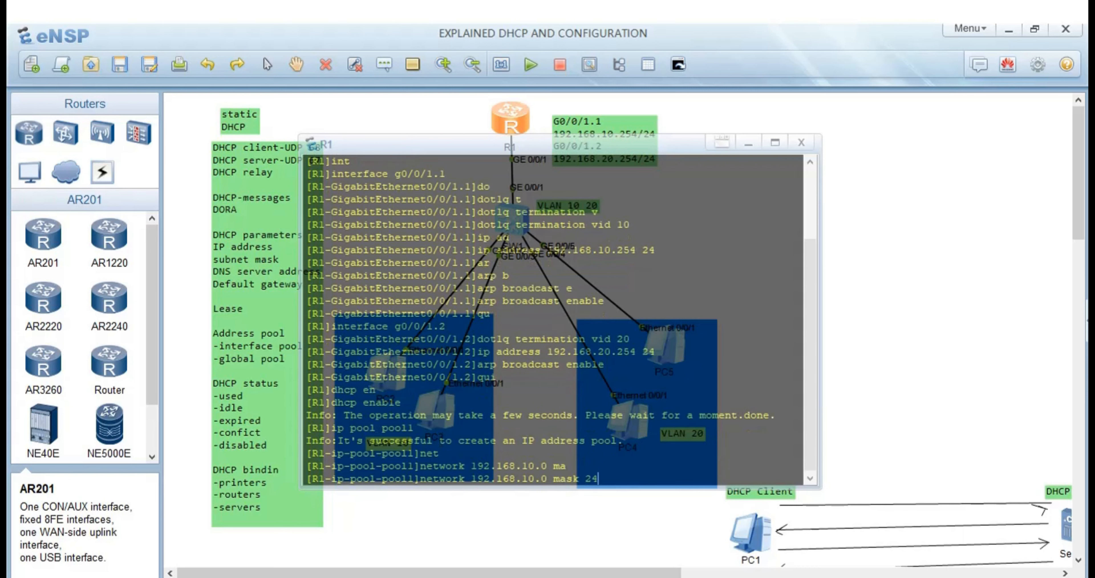
key("Return")
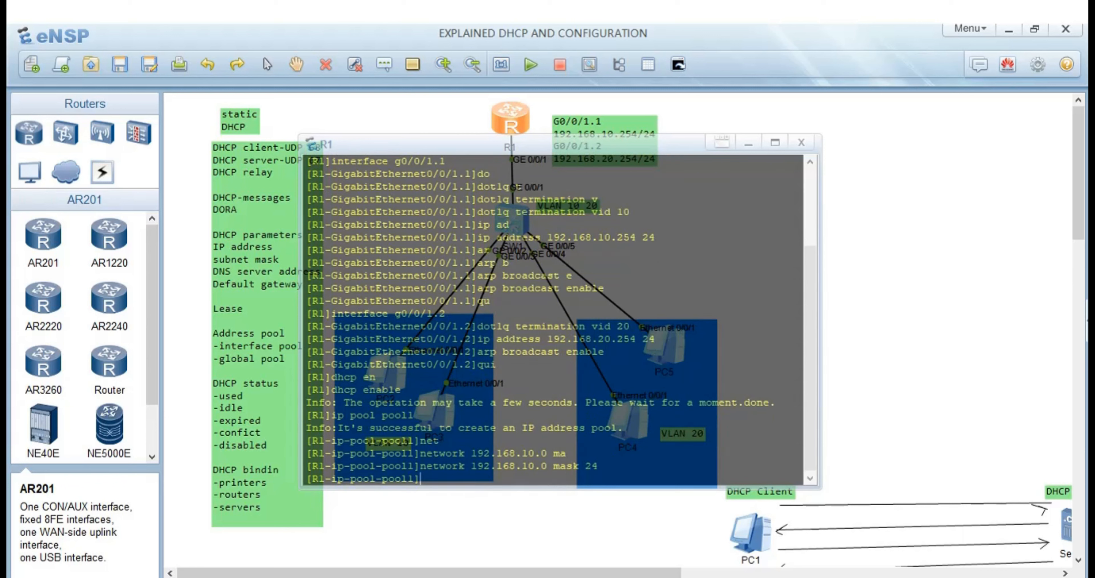
Set the gateway-list of pool1 to 192.168.10.254.
type("g")
key("Tab")
type("192.1")
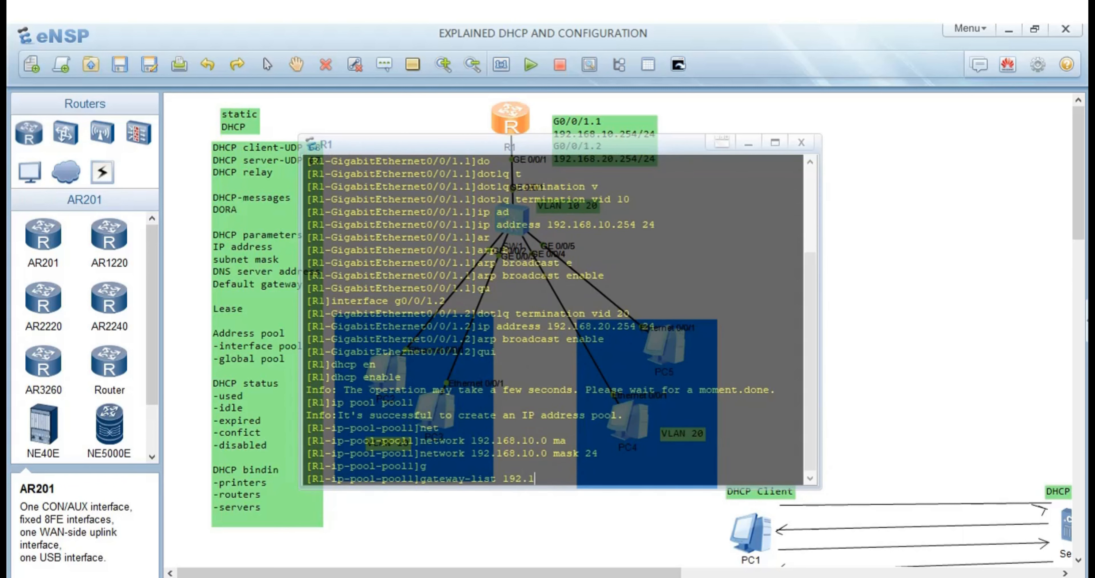
type("68.10.254")
key("Return")
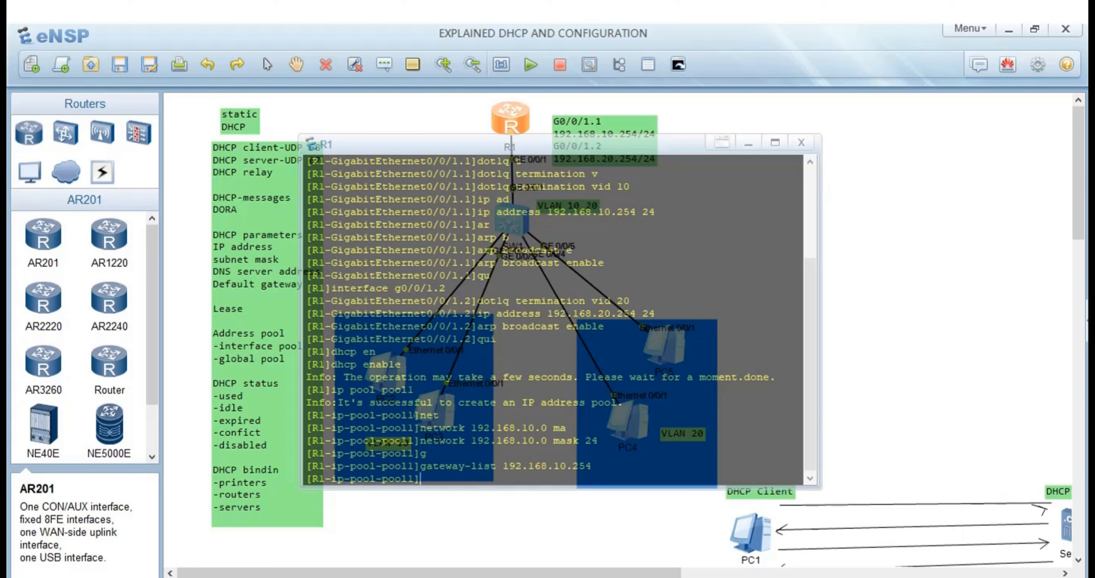
Set the dns-list of pool1 to 192.168.10.254.
type("dn")
key("Tab")
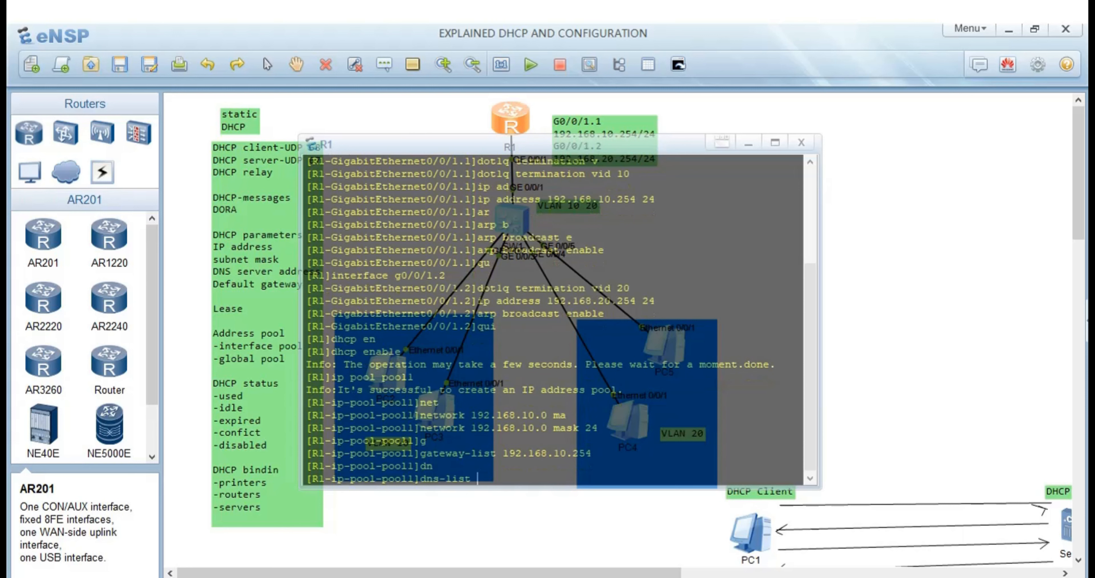
type("192.168.10.254")
key("Return")
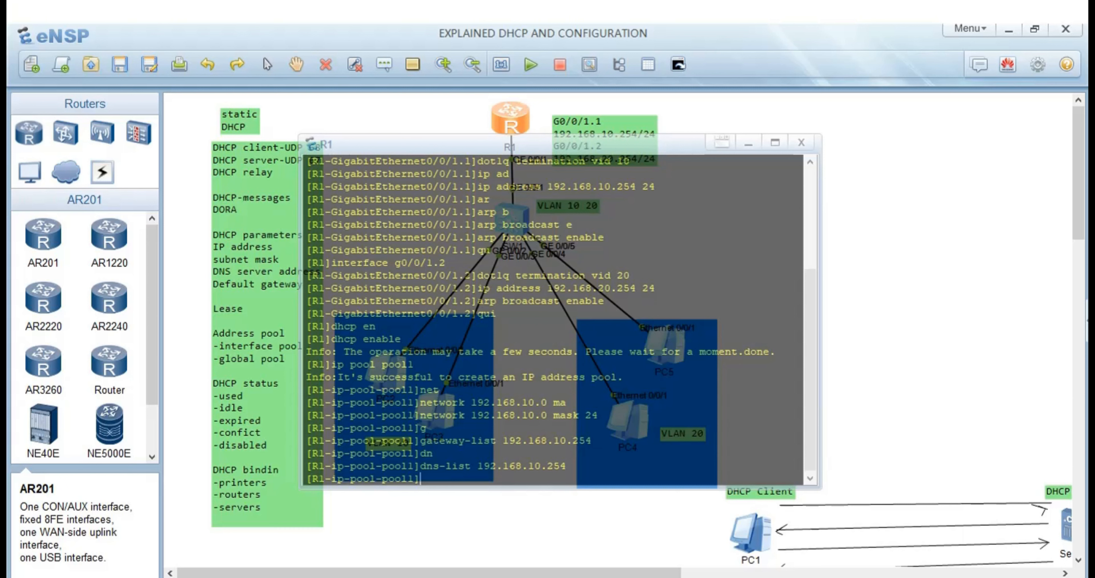
Set the lease of pool1 to 3 days.
type("le")
key("Tab")
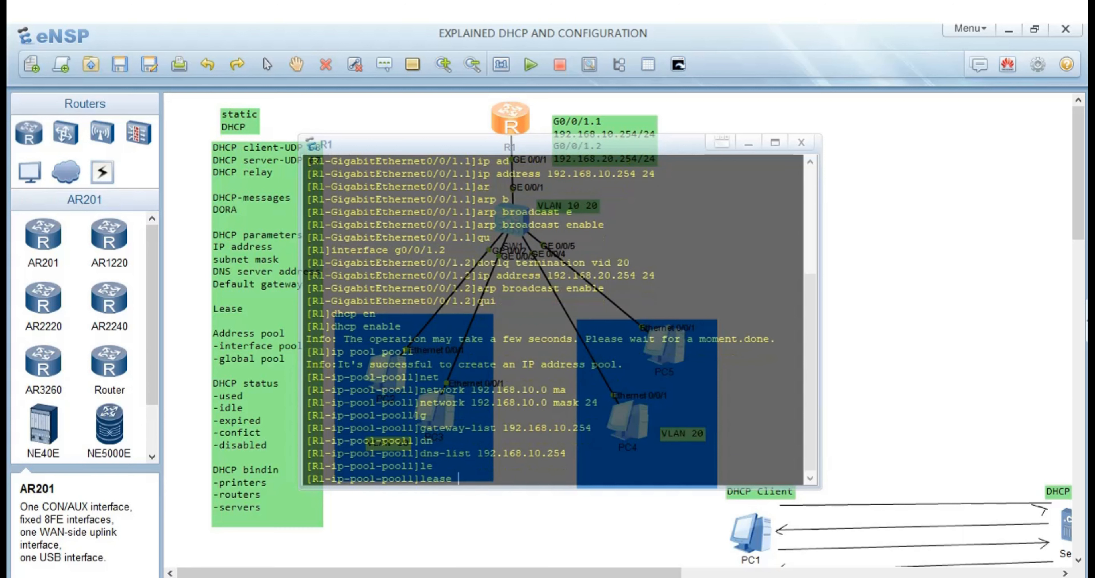
type("3")
key("Return")
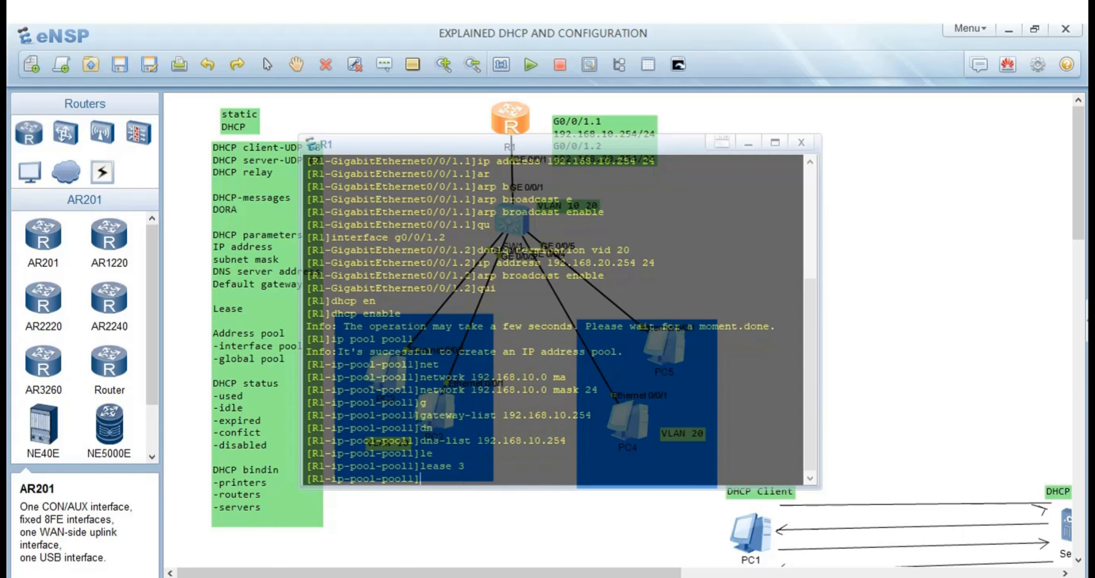
Display the current configuration of pool1 and return to R1's system view.
type("g")
key("BackSpace")
type("dis thi")
key("Tab")
key("Return")
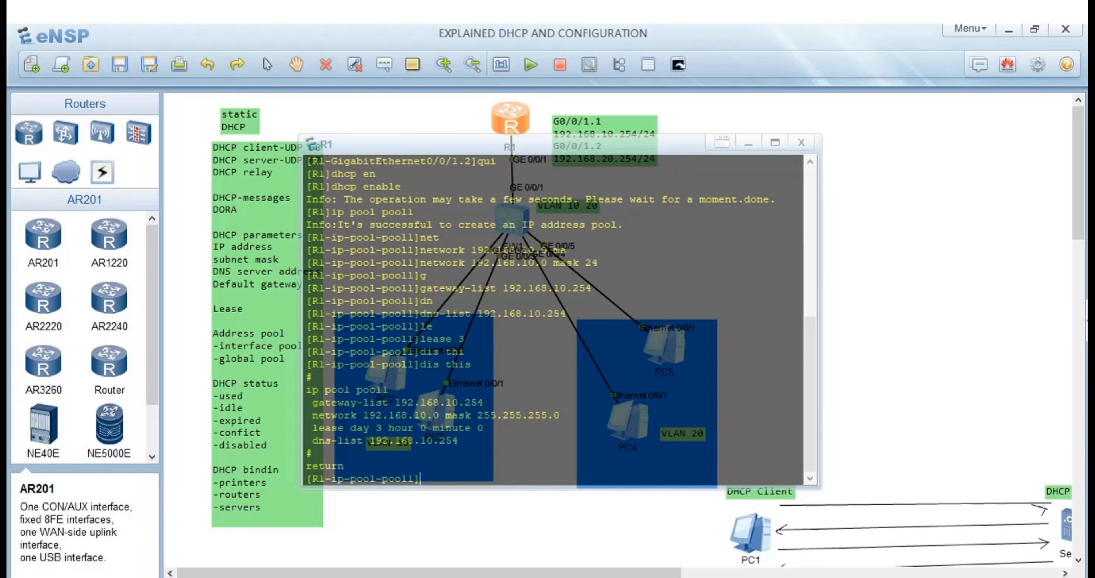
type("qu")
key("Return")
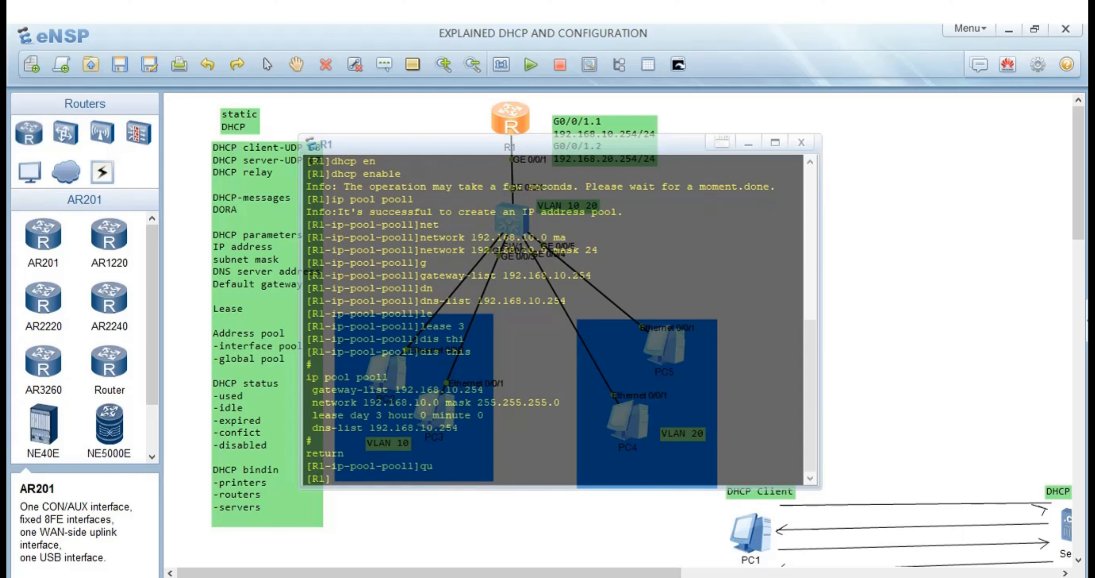
Create a second global IP address pool named pool2 on R1.
type("lease 3")
key("Up")
key("Up")
key("Up")
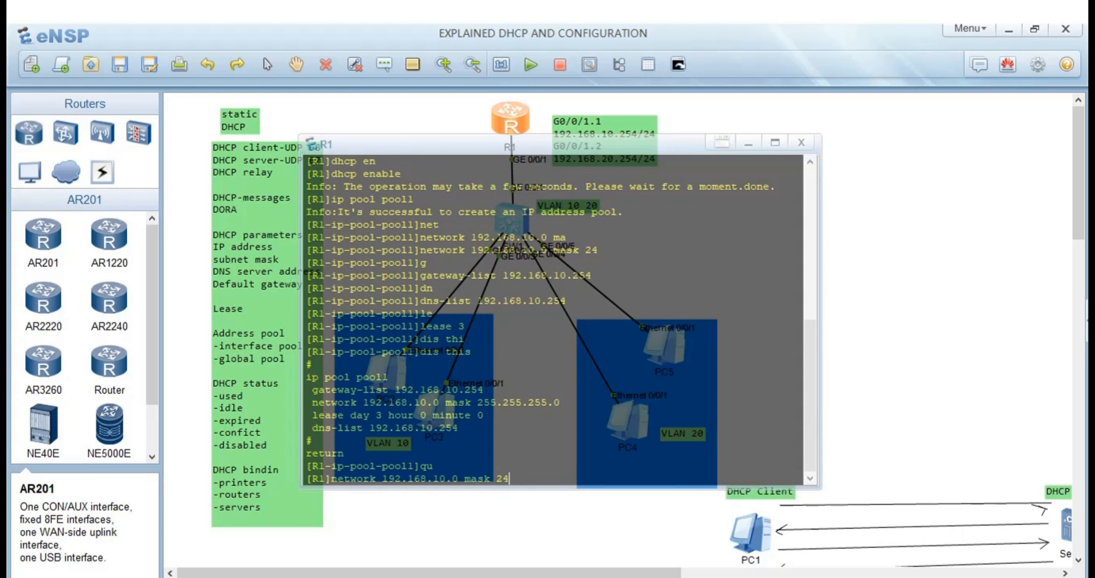
key("Up")
type("2")
key("Return")
Define the network of pool2 as 192.168.20.0 with mask 24.
type("net")
key("Tab")
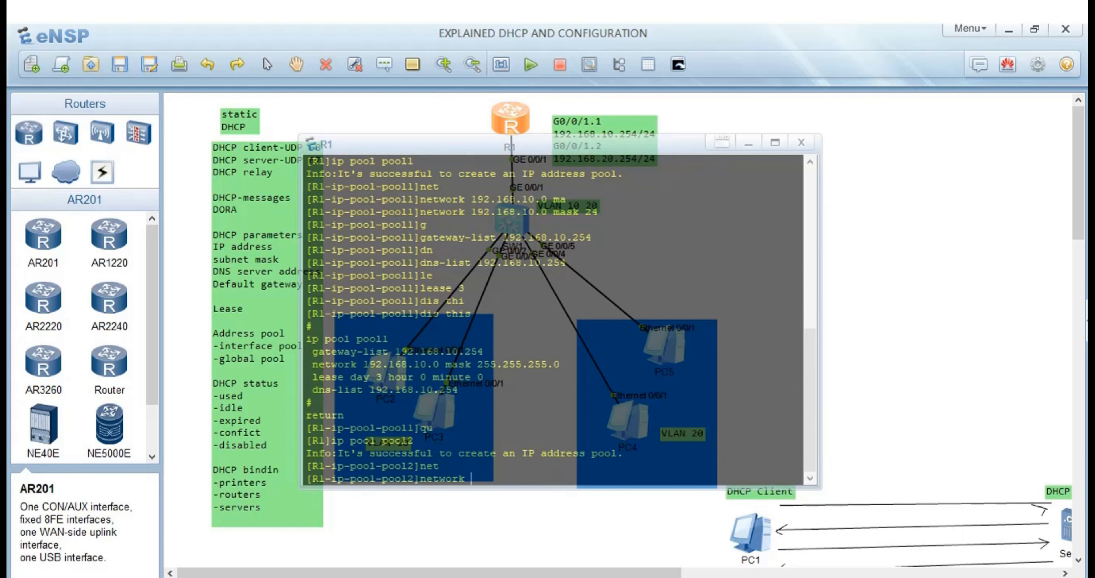
type("192.168.20.0 ma")
key("Tab")
type("24")
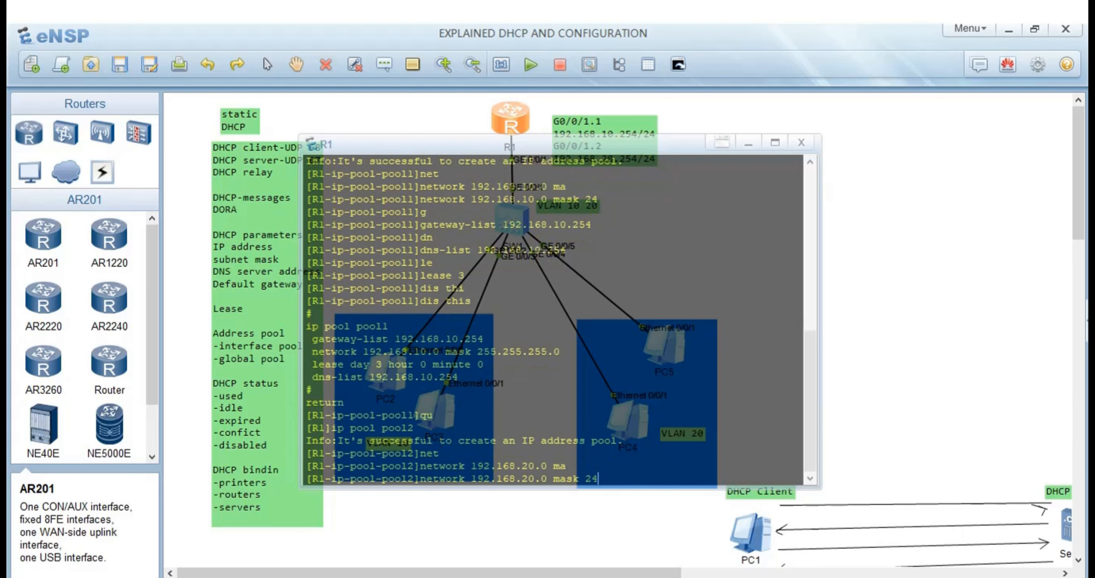
key("Return")
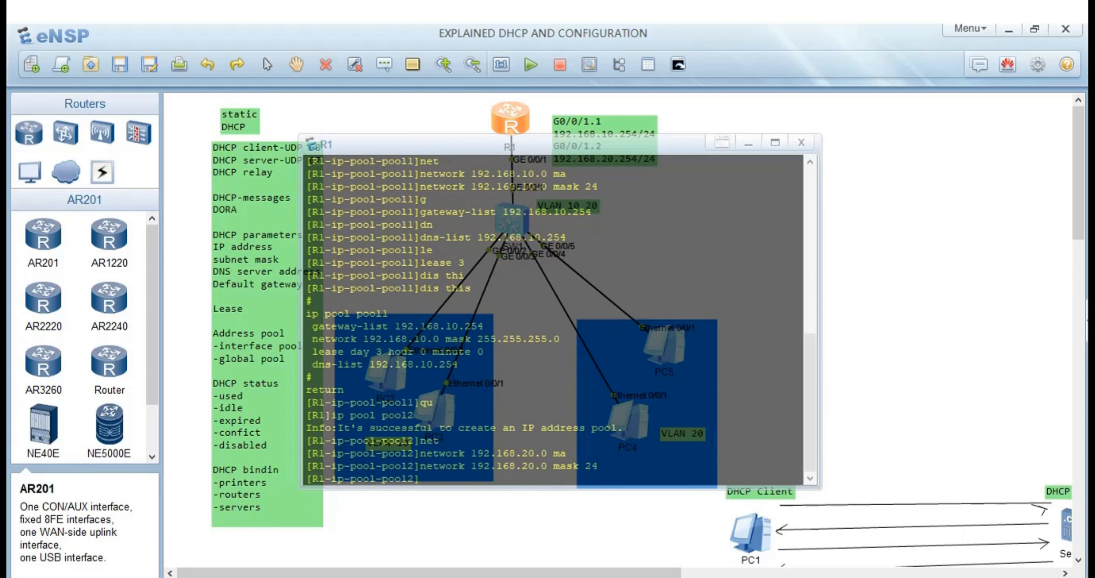
Set the gateway-list of pool2 to 192.168.20.254.
type("g")
key("Tab")
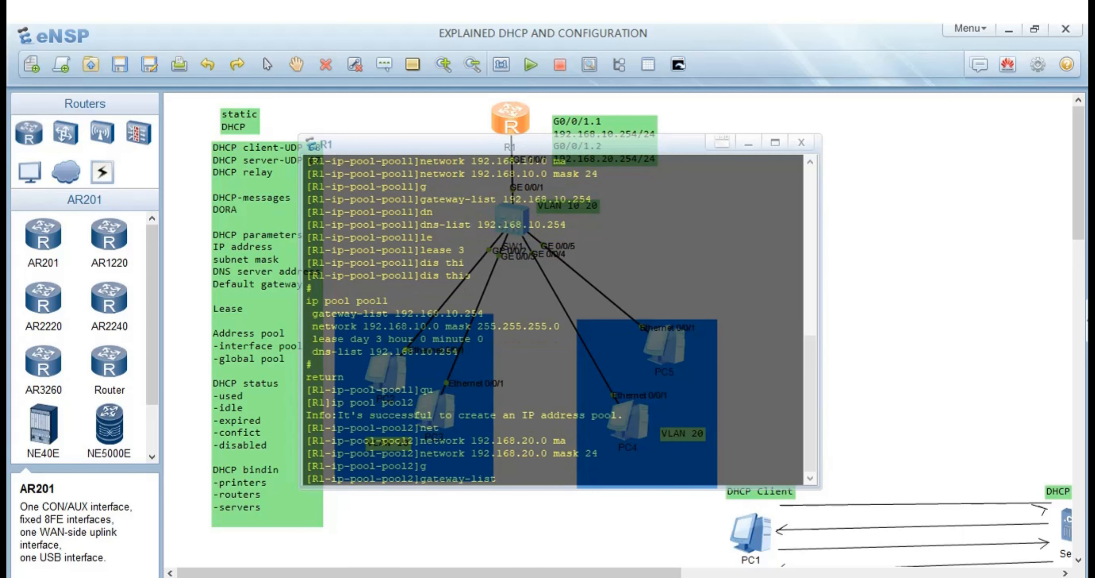
type("192.168.20.254")
key("Return")
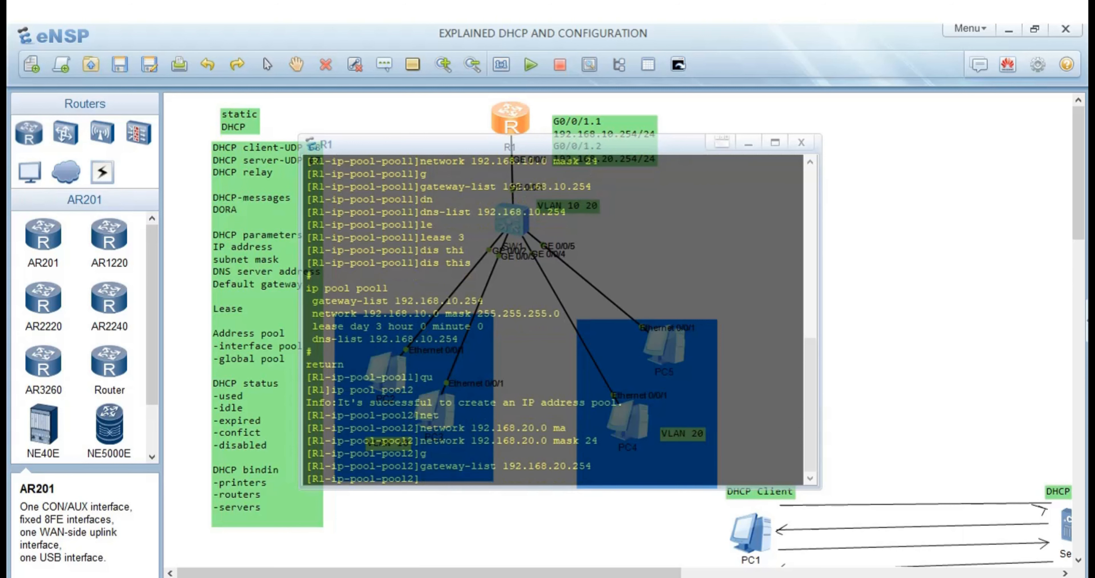
Set the dns-list of pool2 to 192.168.20.254.
type("dnl")
key("BackSpace")
type("s`")
key("BackSpace")
key("BackSpace")
type("`")
key("Tab")
key("BackSpace")
key("BackSpace")
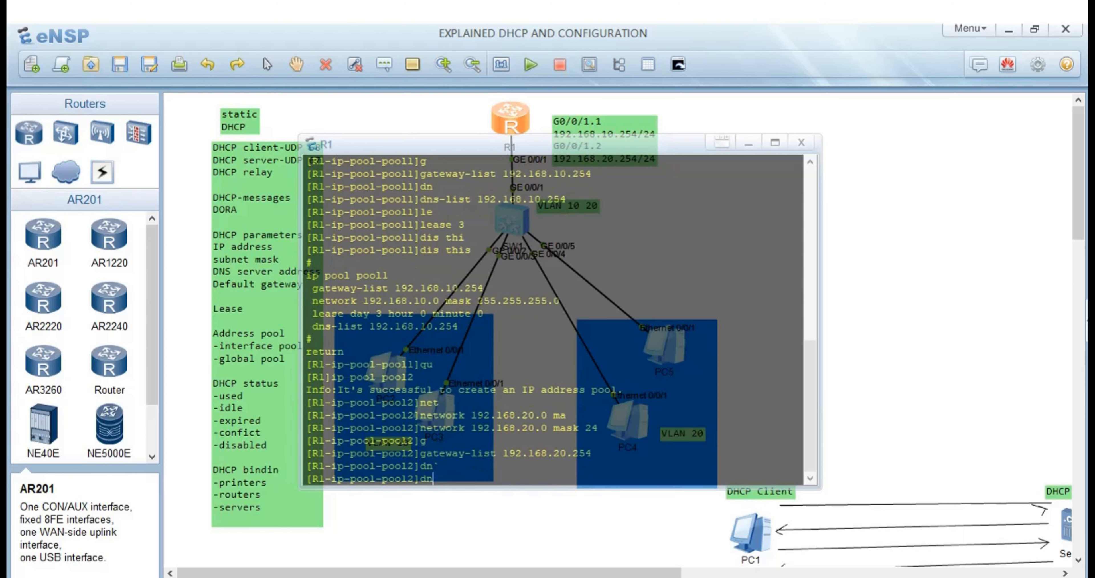
key("Tab")
type("192.168")
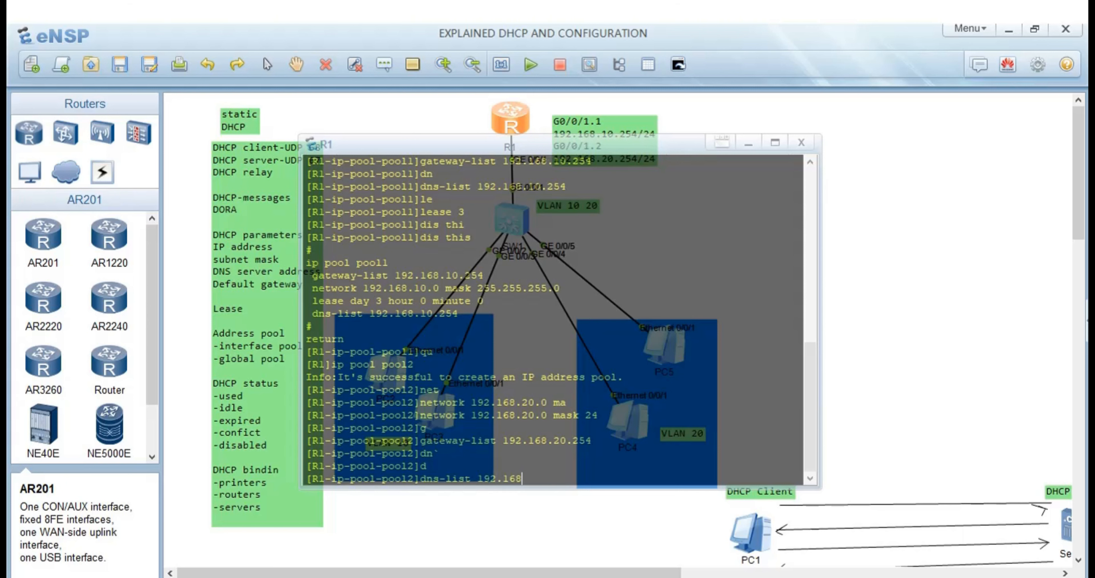
type(".20.254")
key("Return")
Set the lease of pool2 to 3 days.
type("le")
key("Tab")
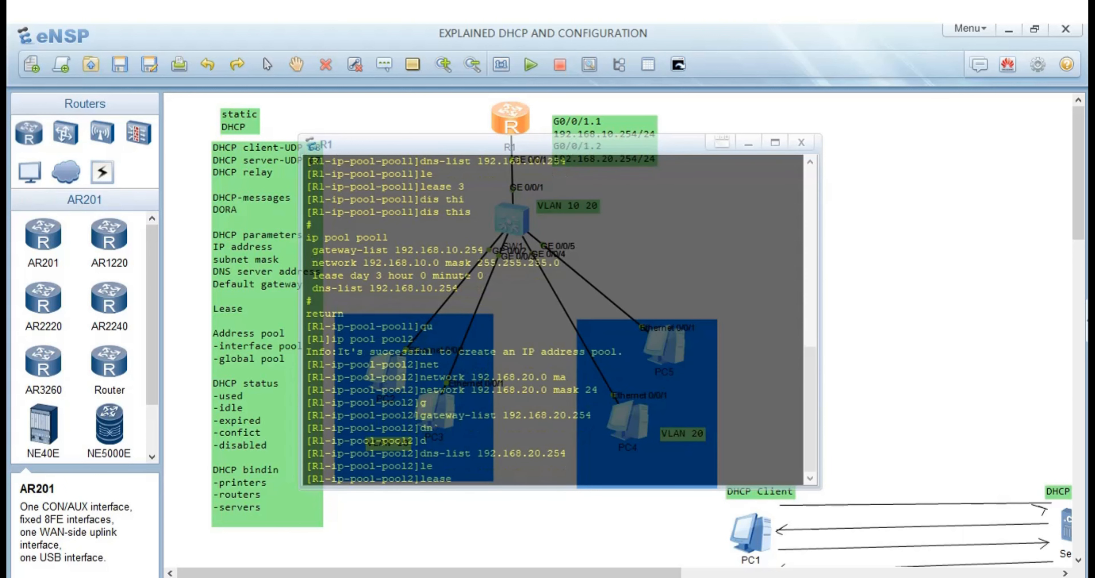
type("3")
key("Return")
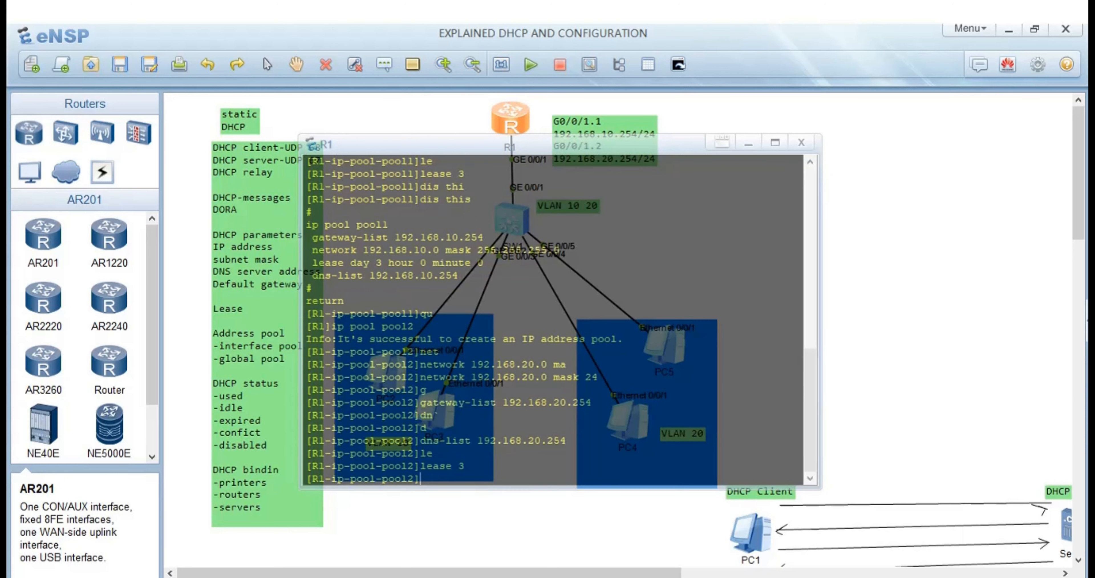
Display the current configuration of pool2 and return to R1's system view.
type("dis this")
key("Return")
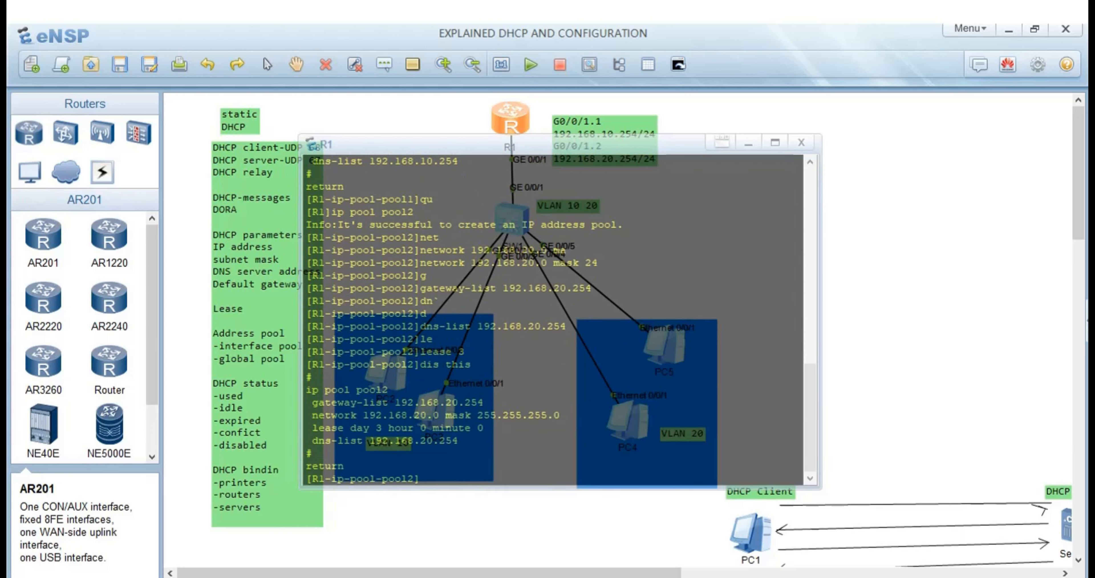
type("qu")
key("Return")
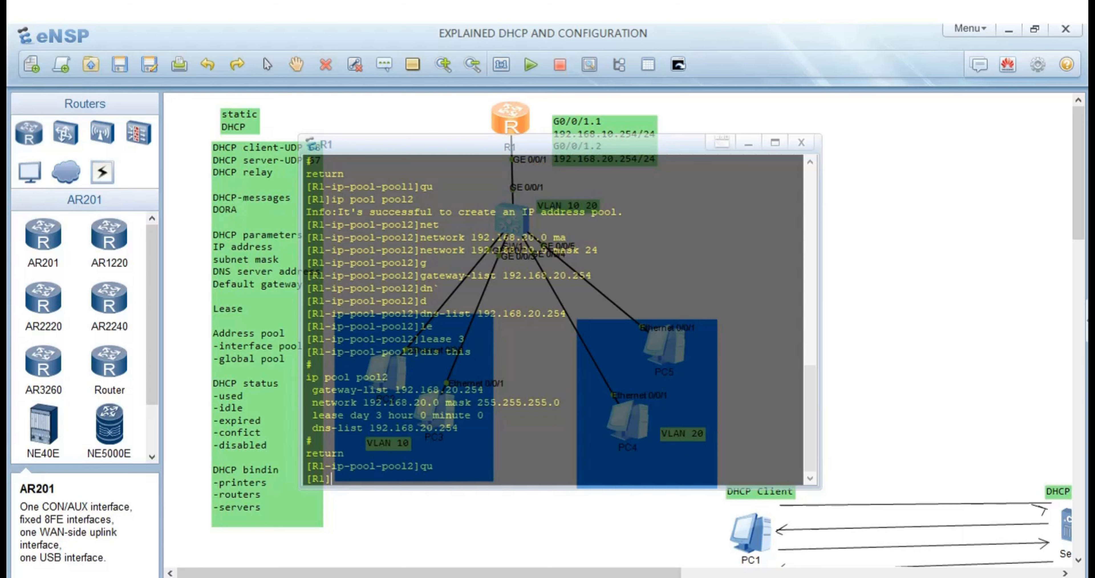
Enable global-pool address allocation on R1's subinterface g0/0/1.1 with dhcp select global.
type("int")
key("Tab")
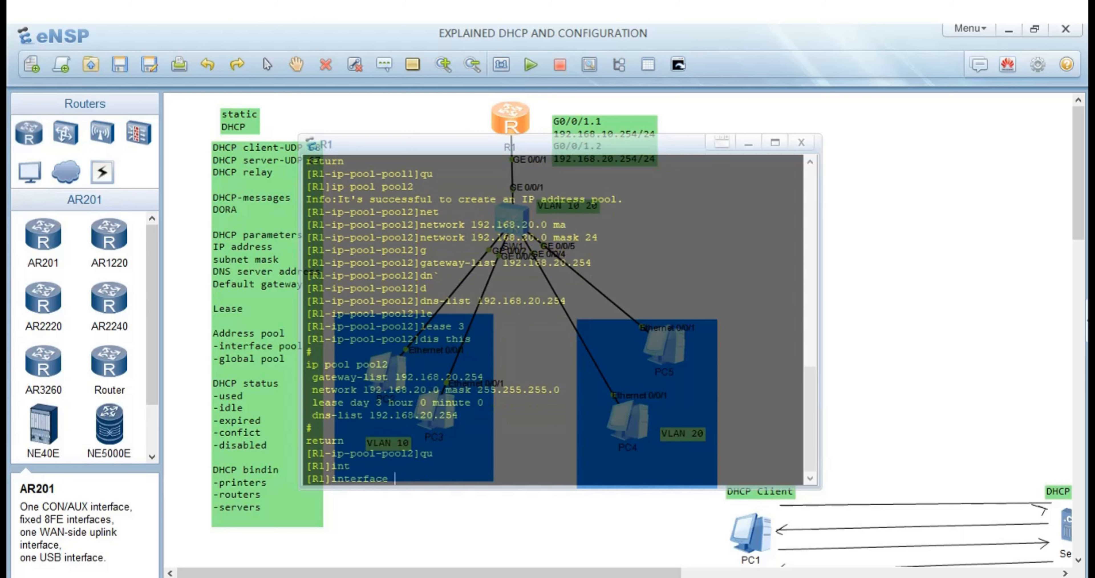
type("g0/0/1.1")
key("Return")
type("d")
key("Tab")
key("Tab")
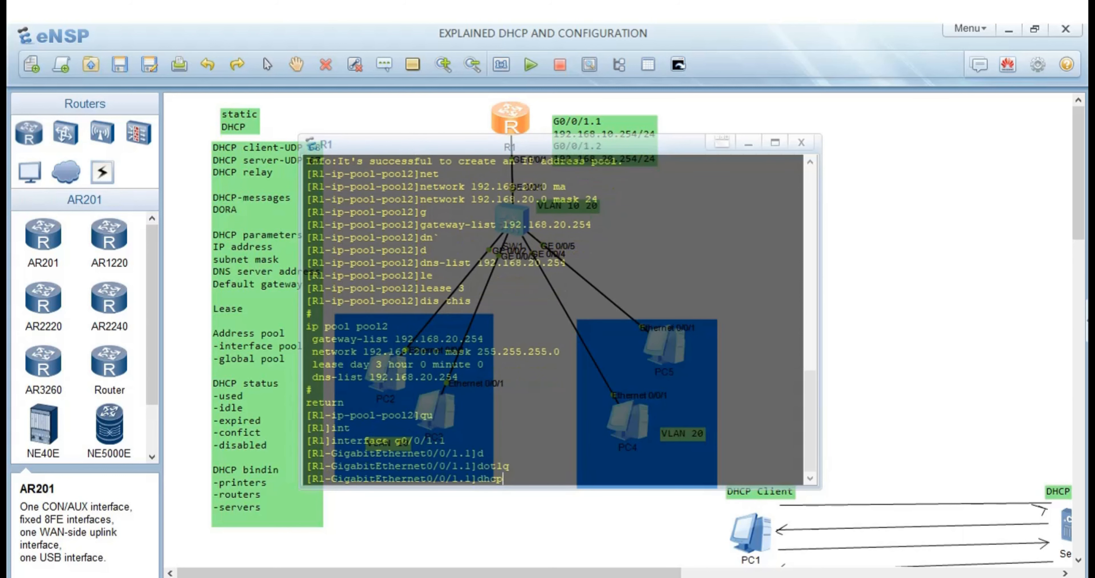
type("gl")
key("Tab")
key("BackSpace")
key("BackSpace")
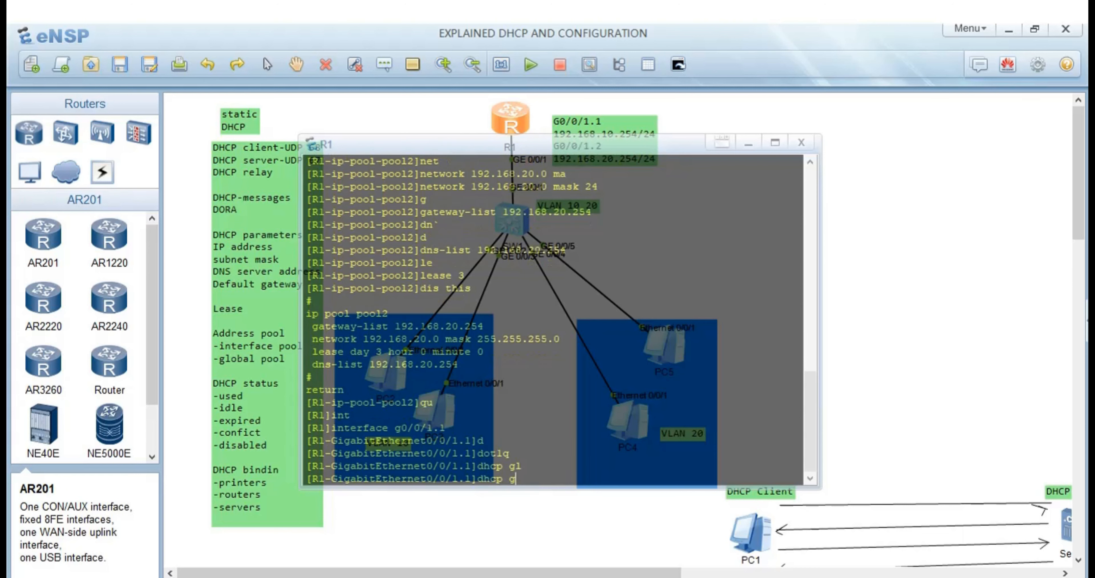
type("se")
key("Tab")
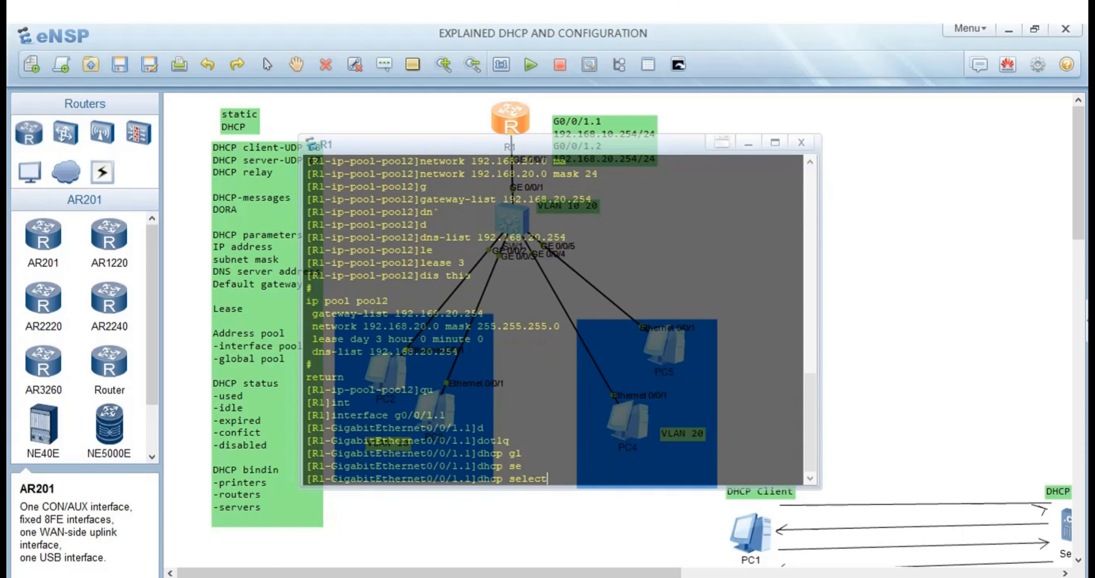
type("g")
key("Tab")
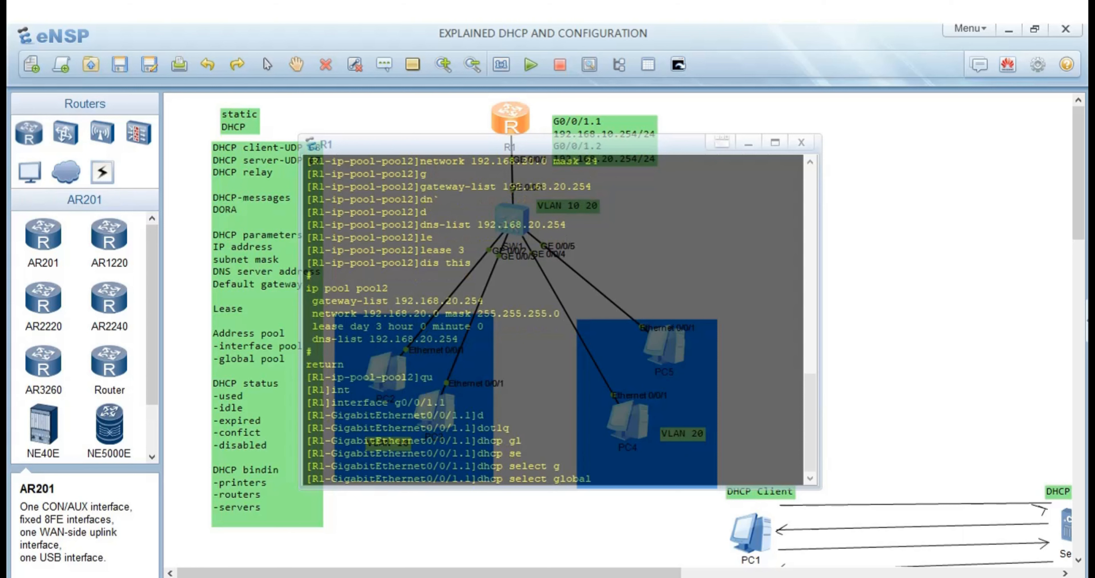
key("Return")
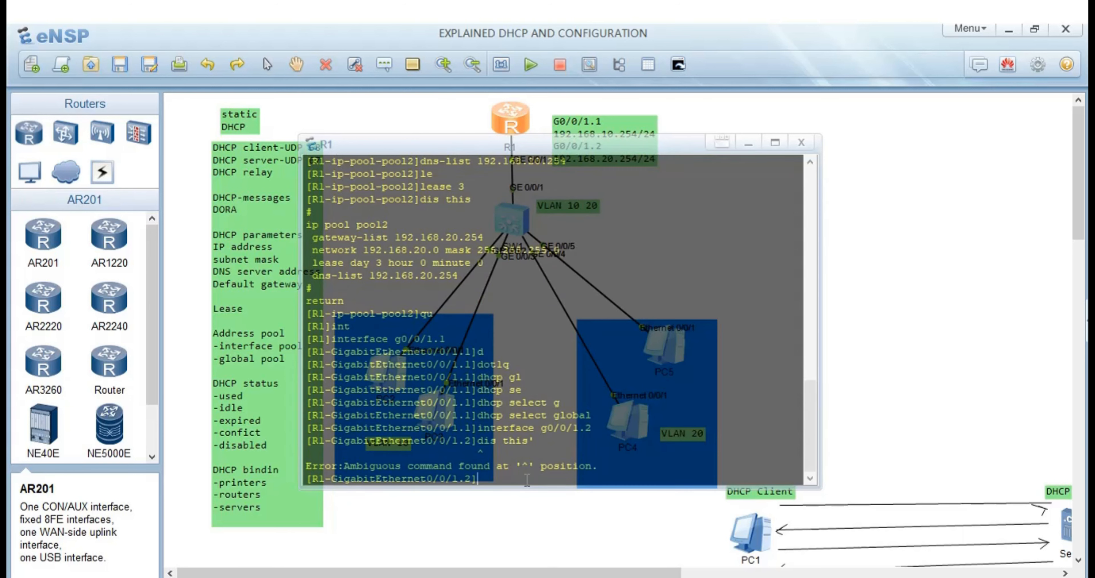
Display the current configuration of subinterface g0/0/1.2.
key("Up")
key("BackSpace")
key("Return")
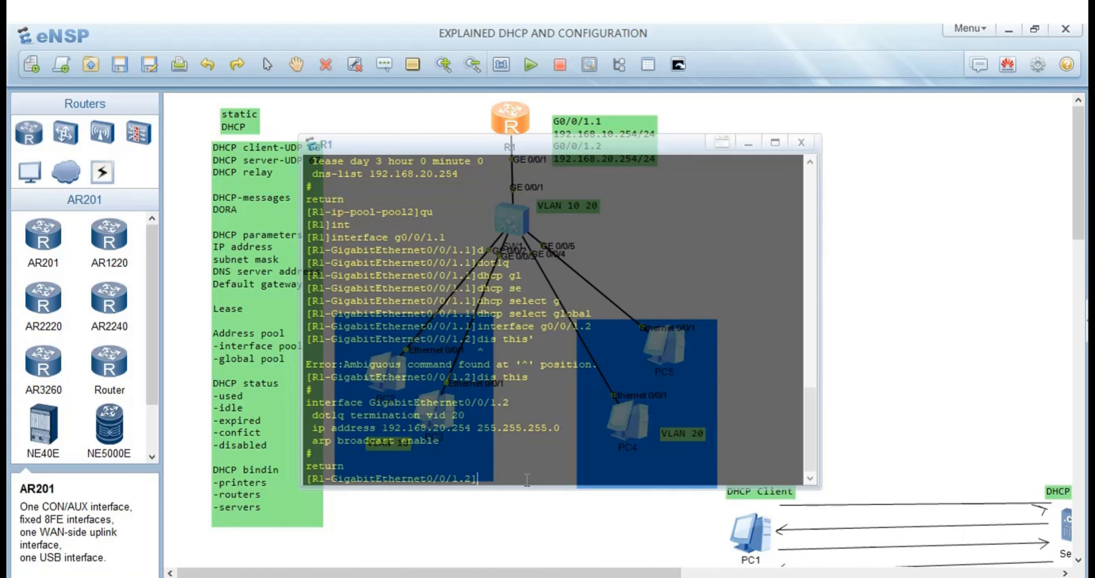
Apply dhcp select global to subinterface g0/0/1.2 and return to R1's system view.
type("d")
key("BackSpace")
type("dh")
key("Tab")
type("se")
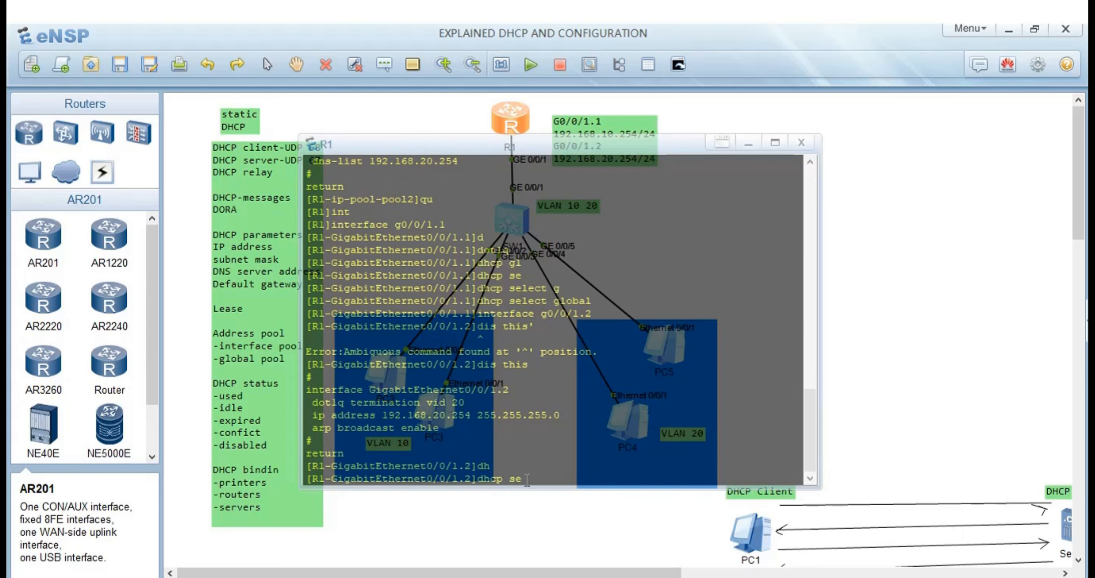
key("Tab")
type("glo")
key("Tab")
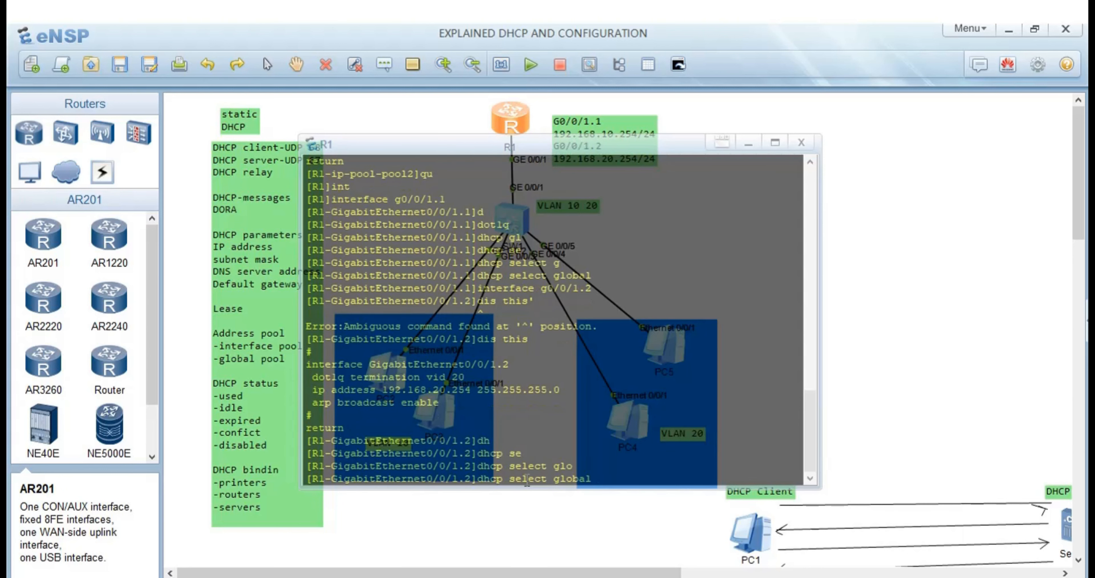
key("Return")
type("qu")
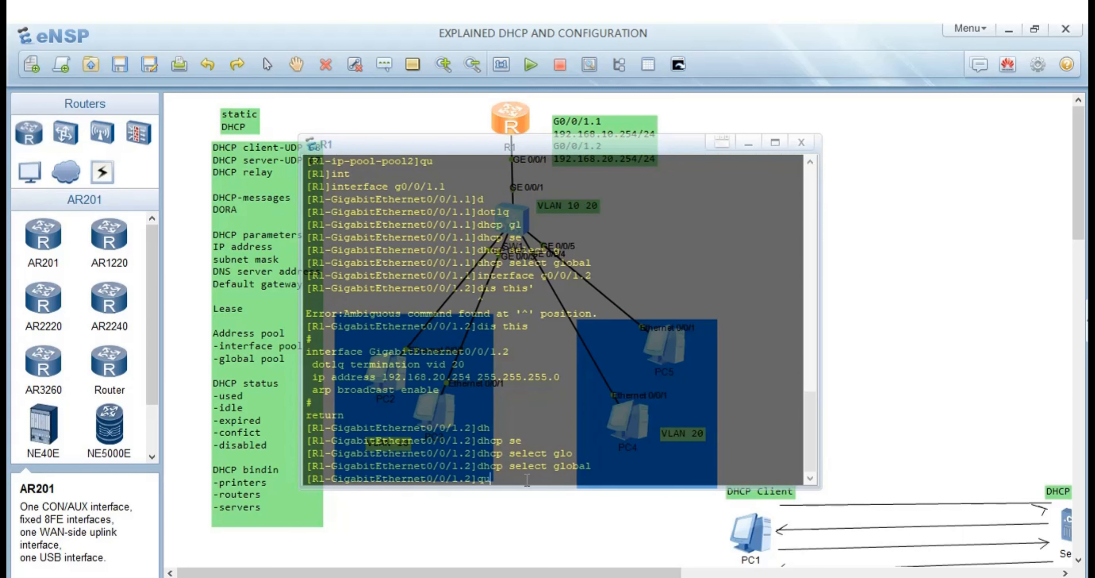
key("Return")
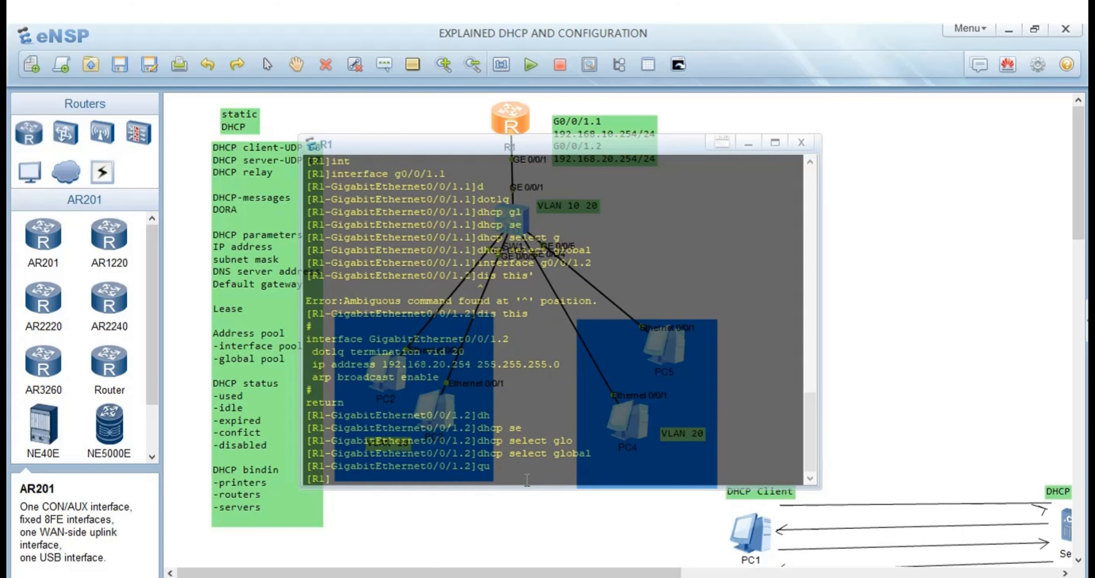
Display the DHCP server statistics on R1.
type("dis")
key("Tab")
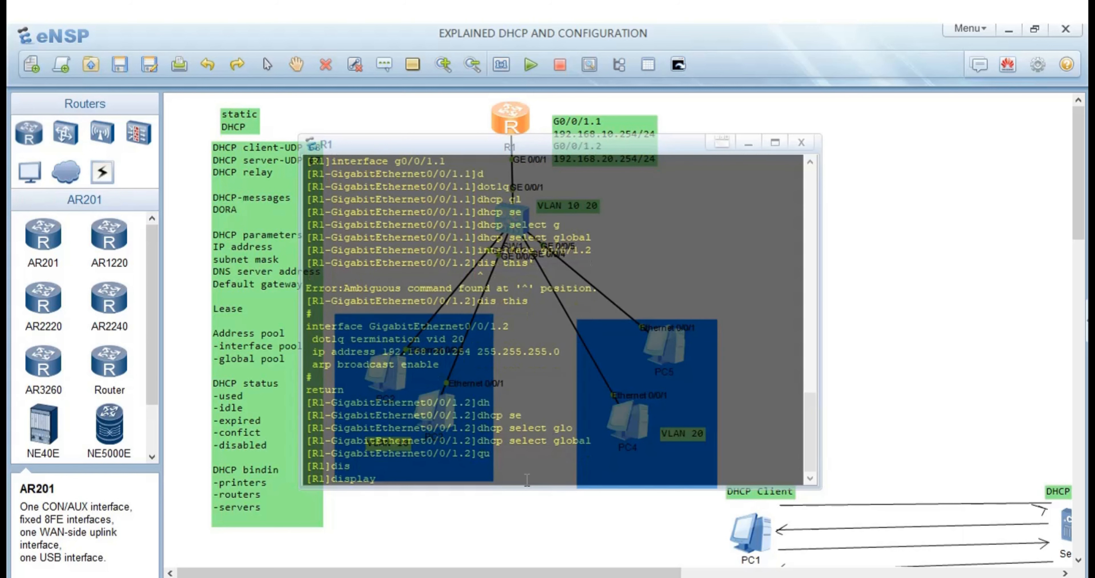
type("dh")
key("Tab")
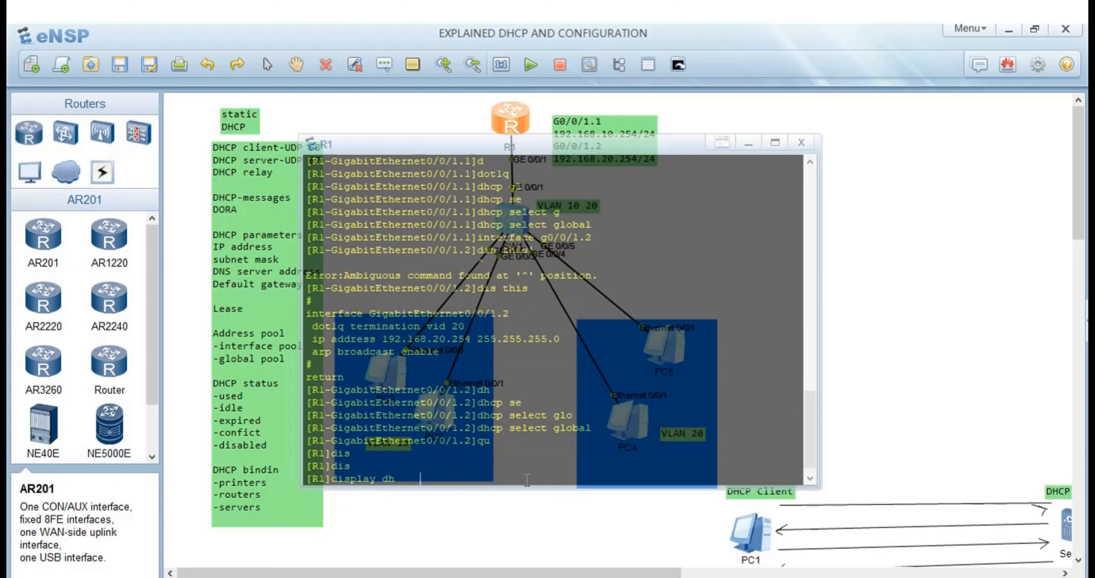
type("st")
key("Tab")
type("ati")
key("Tab")
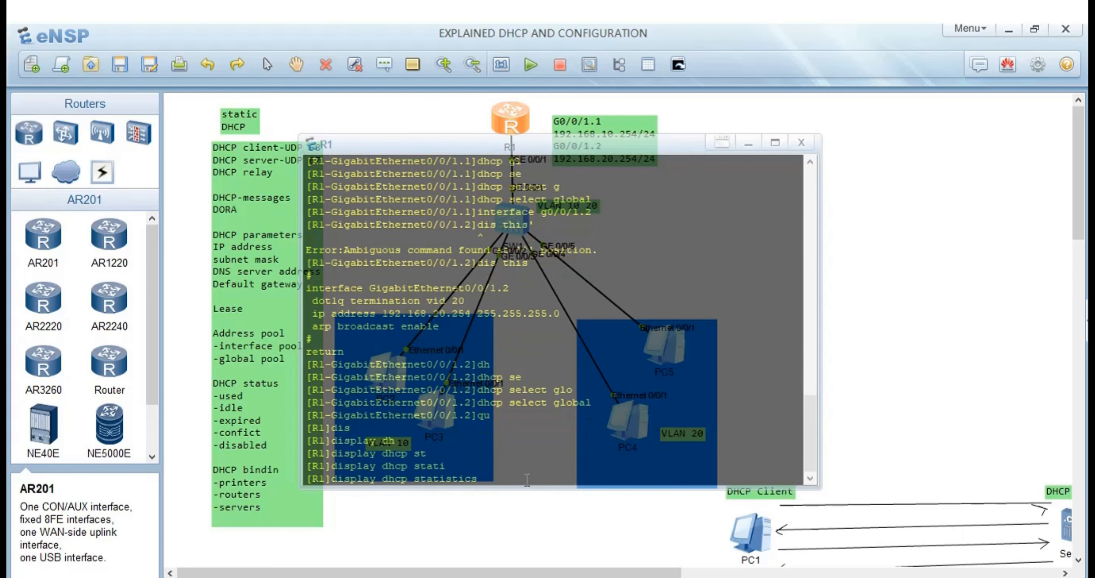
key("BackSpace")
key("BackSpace")
key("BackSpace")
key("BackSpace")
key("BackSpace")
key("BackSpace")
key("BackSpace")
key("BackSpace")
key("BackSpace")
type("er")
key("Tab")
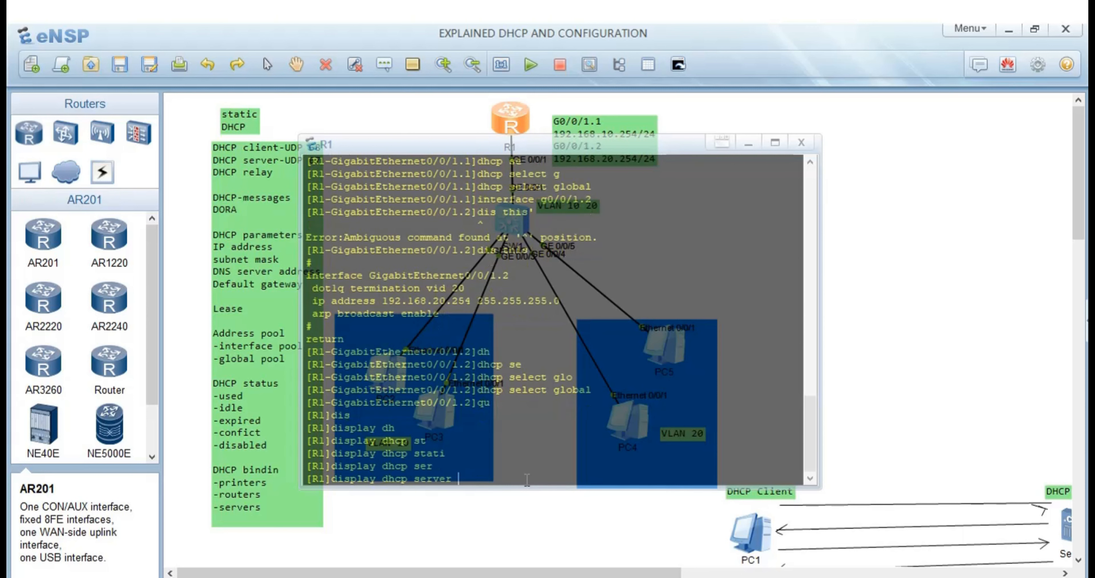
type("v")
key("BackSpace")
type("st")
key("Tab")
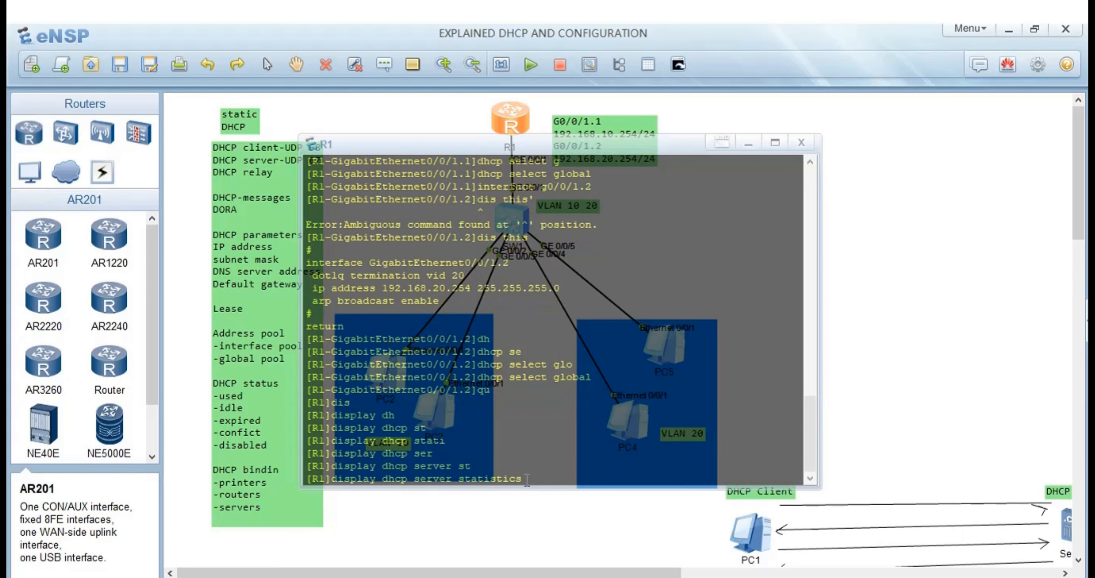
key("Return")
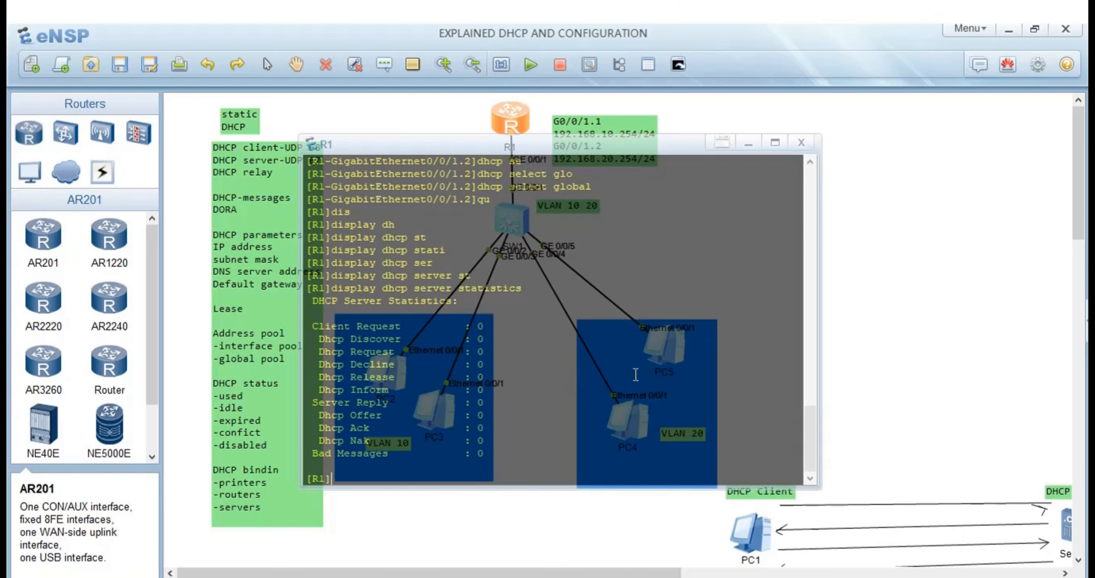
Set PC2 in VLAN 10 to obtain its IPv4 configuration through DHCP and apply the change.
left_click(855, 325)
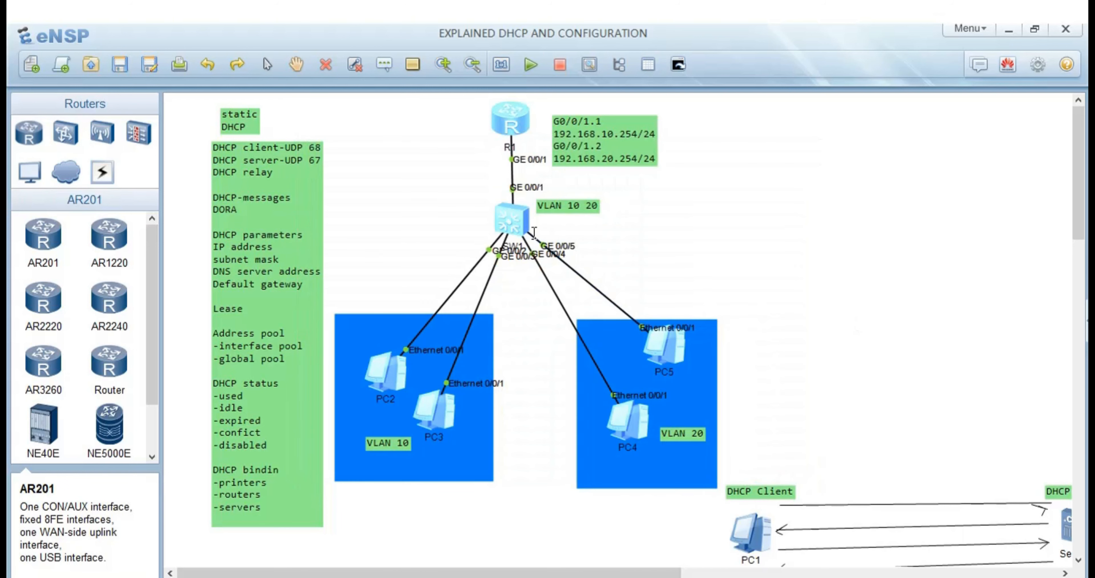
double_click(385, 372)
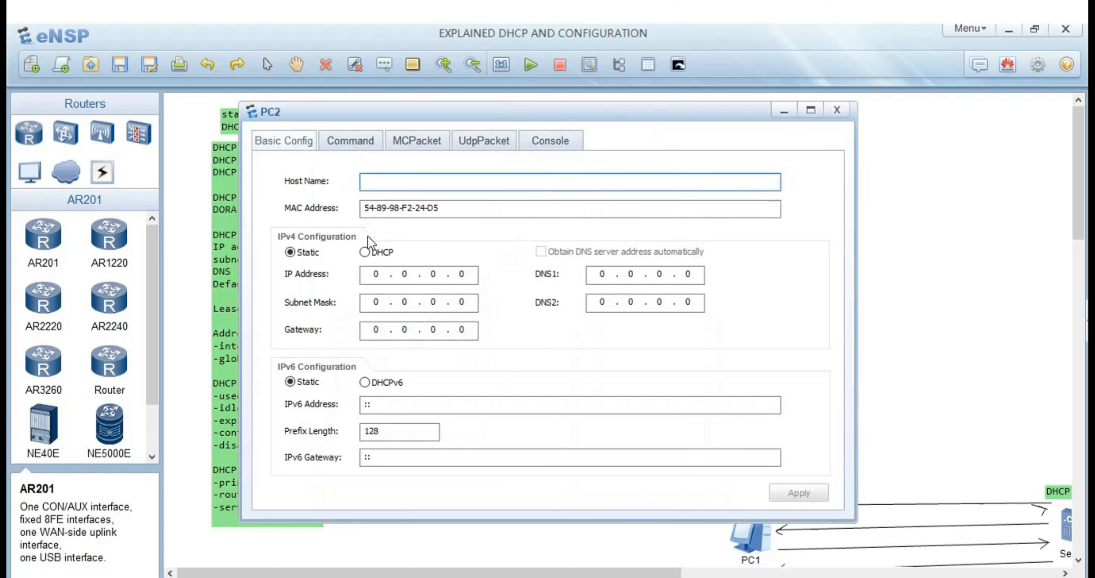
left_click(365, 252)
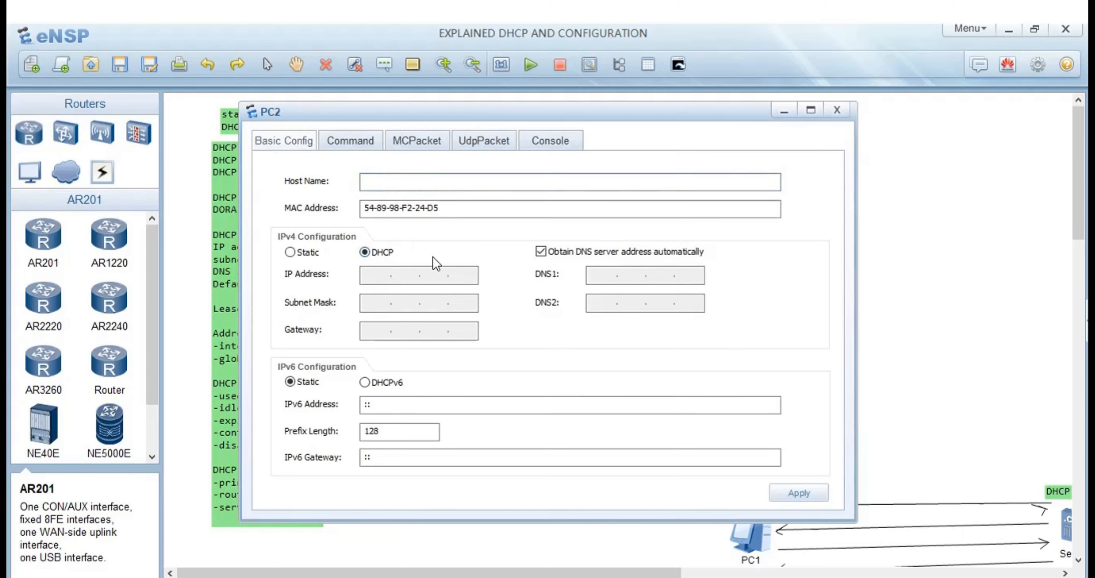
left_click(798, 495)
left_click(921, 366)
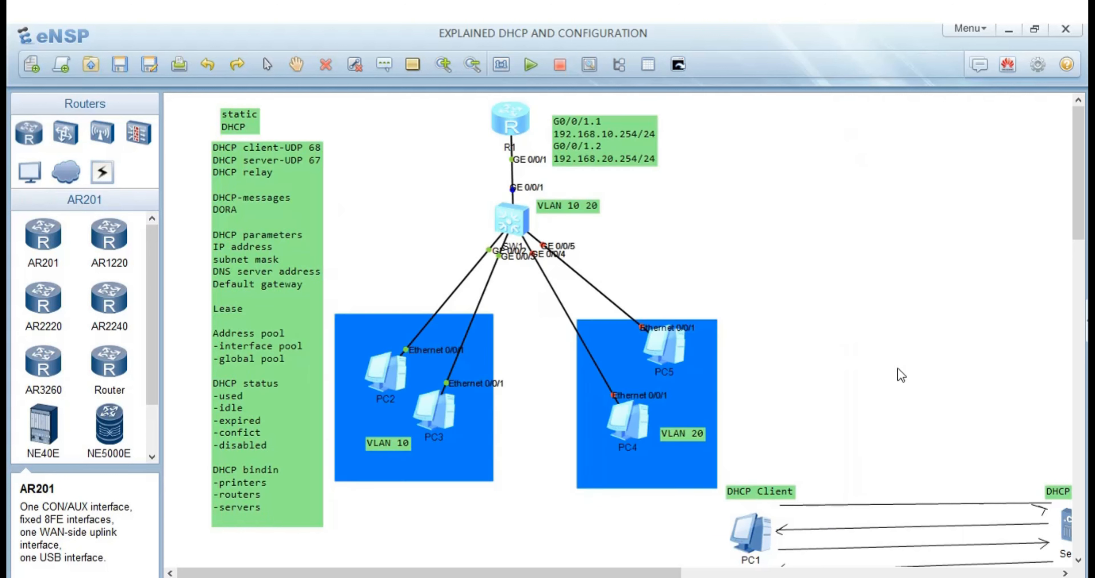
Switch PC3's IPv4 configuration from static to DHCP, apply it and return to the topology.
double_click(446, 416)
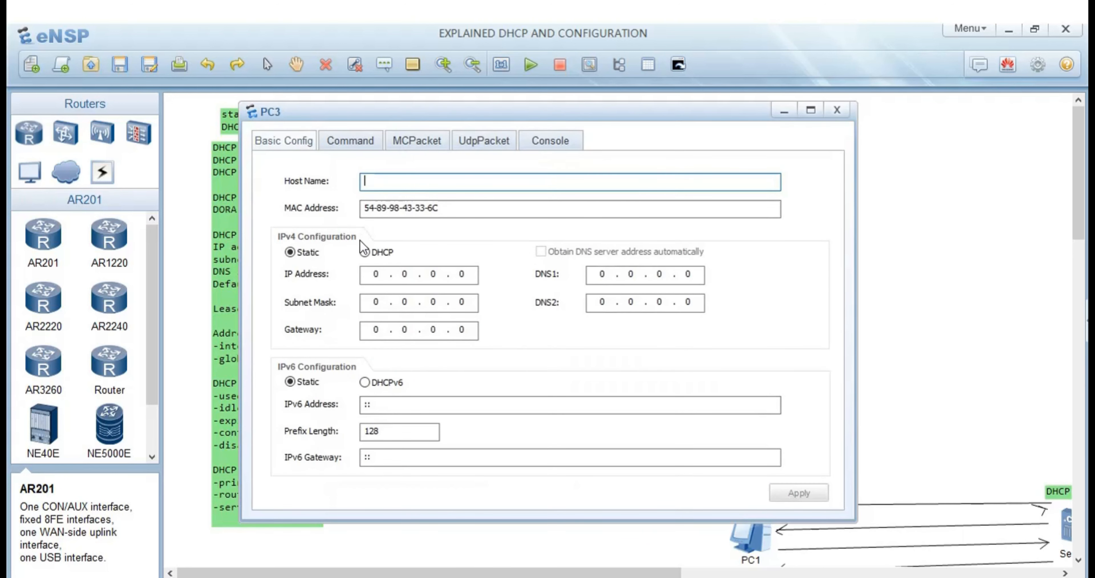
left_click(364, 251)
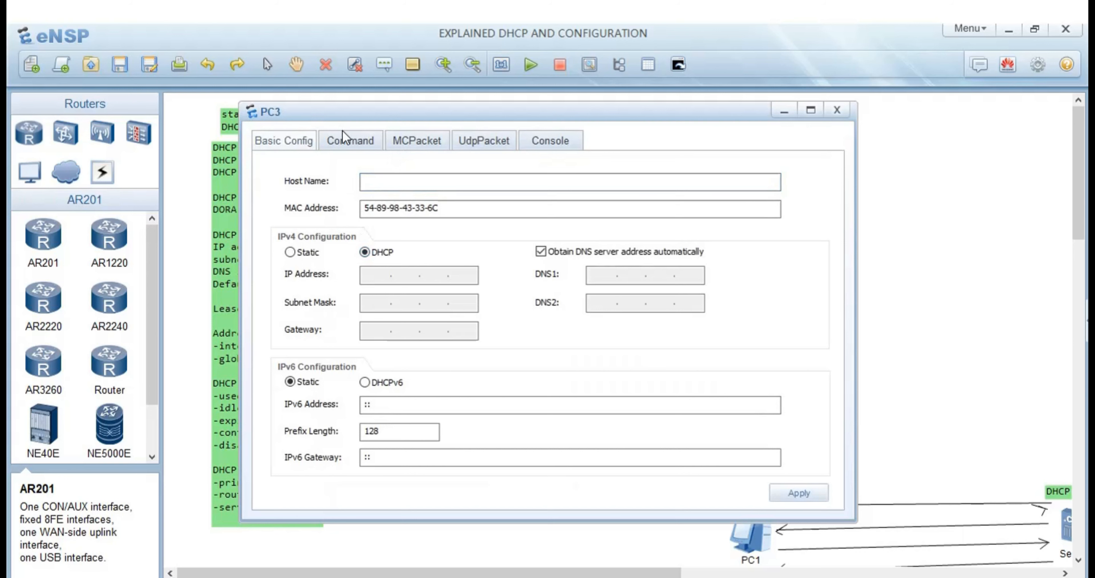
left_click(795, 498)
left_click(947, 384)
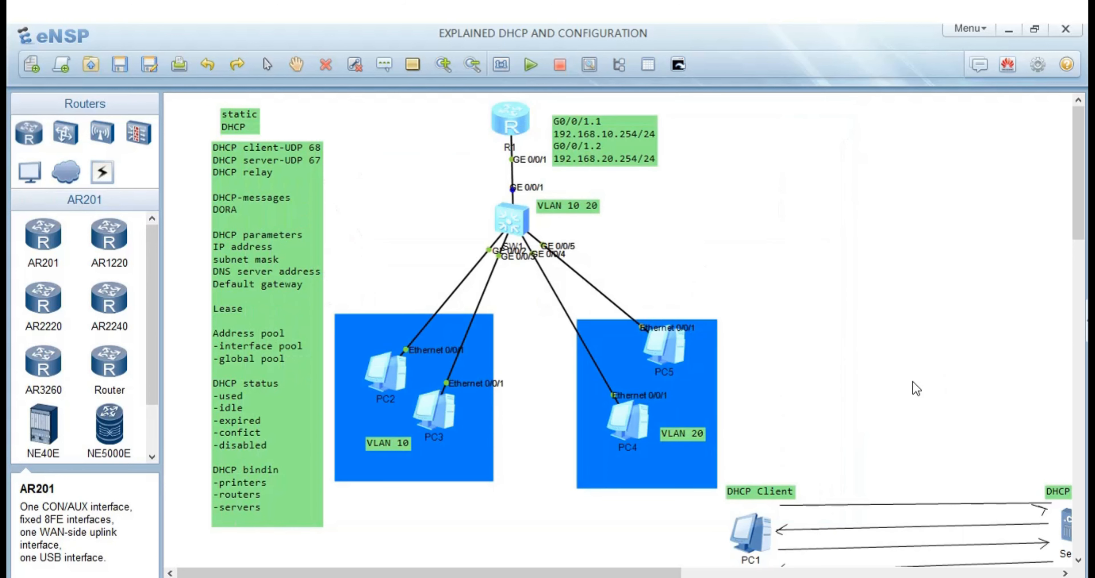
Set PC4 in VLAN 20 to use DHCP for IPv4, apply it and close its configuration window.
double_click(629, 429)
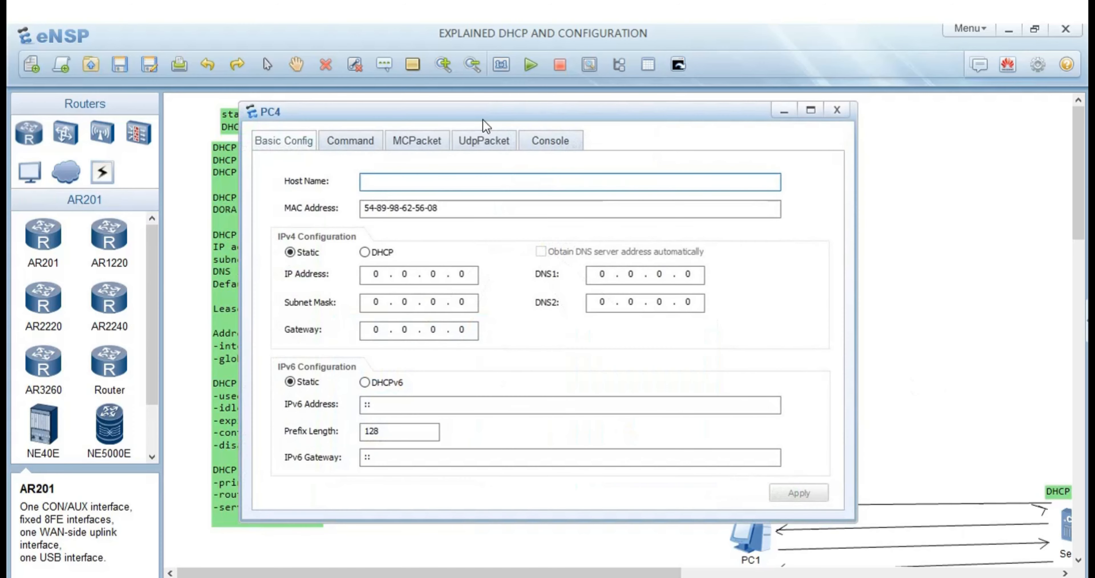
left_click(364, 251)
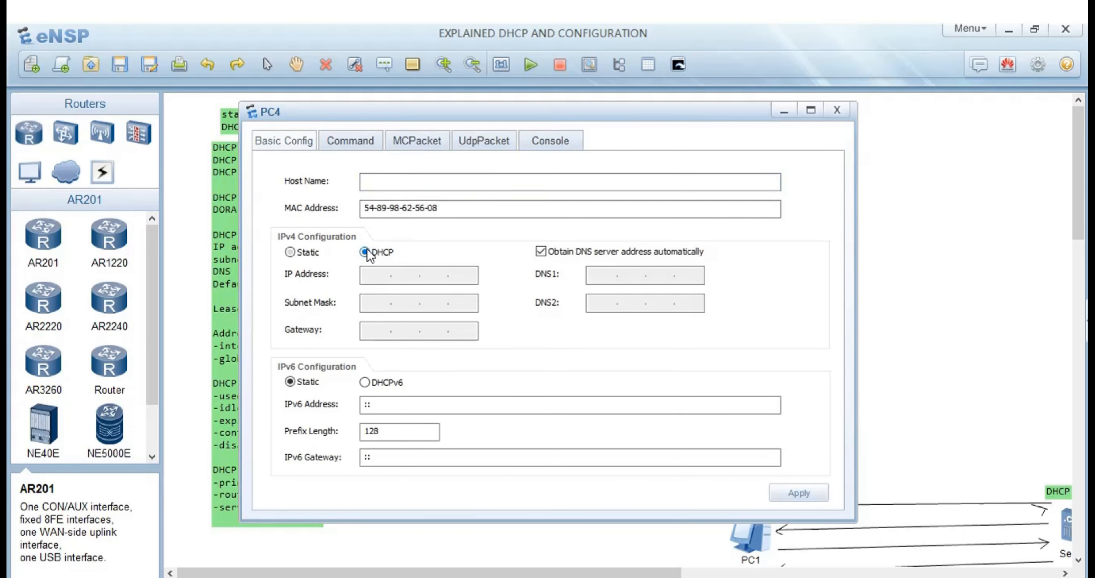
left_click(788, 495)
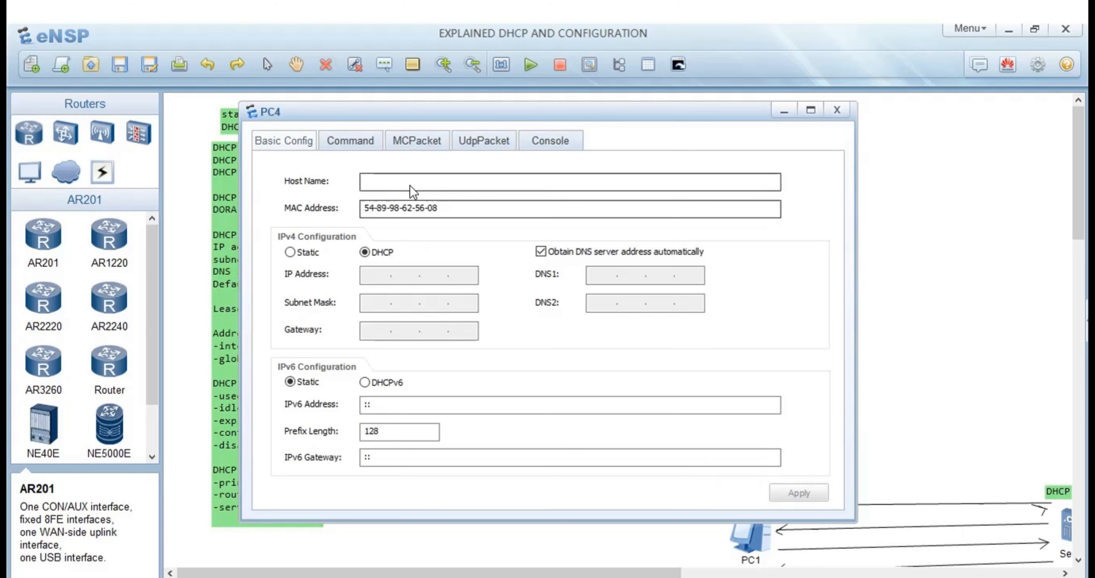
left_click(838, 110)
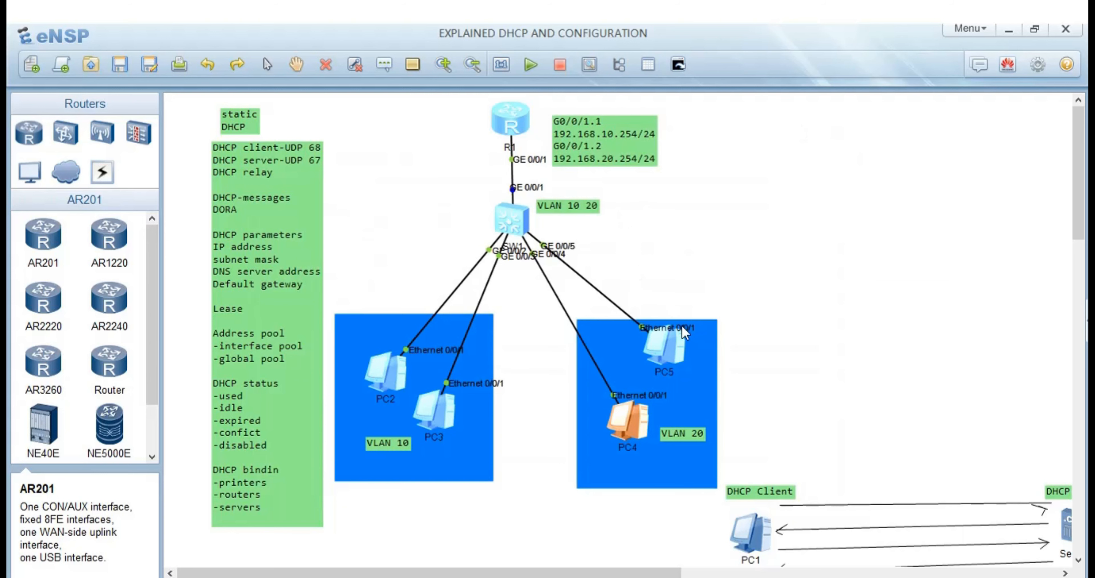
Set PC5's IPv4 configuration to DHCP and apply it.
double_click(673, 338)
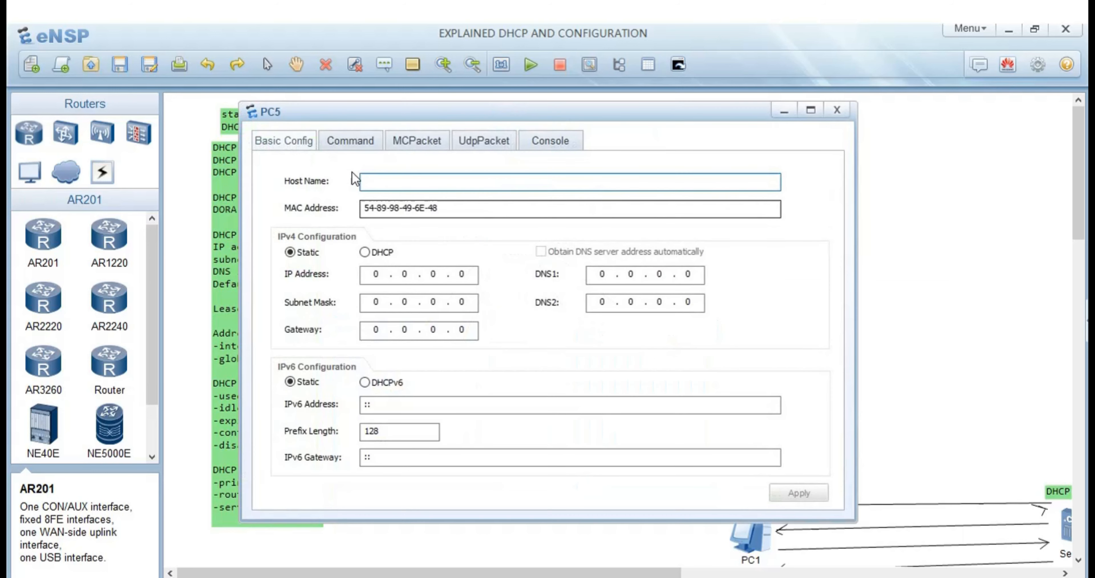
left_click(365, 253)
left_click(794, 494)
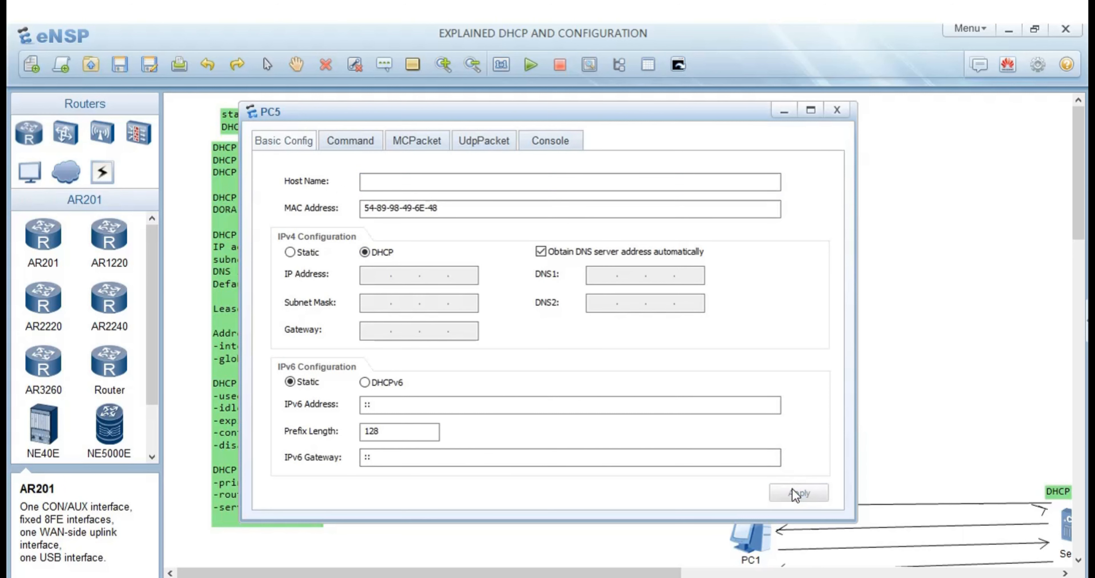
Run ipconfig on PC5 and check its assigned IPv4 address and subnet mask.
left_click(347, 145)
type("ipconfih")
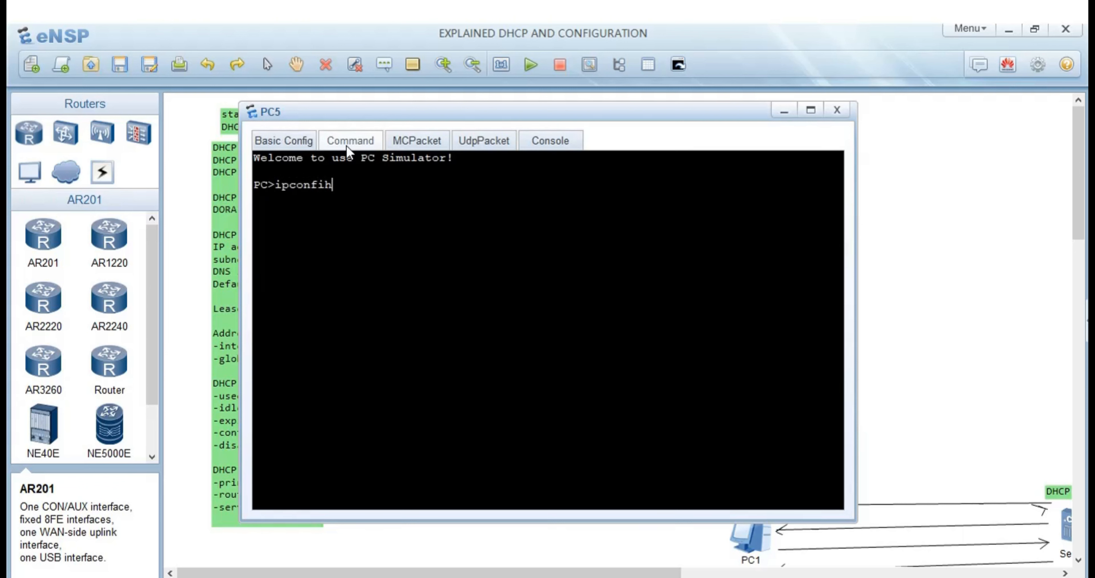
key("BackSpace")
type("g")
key("Return")
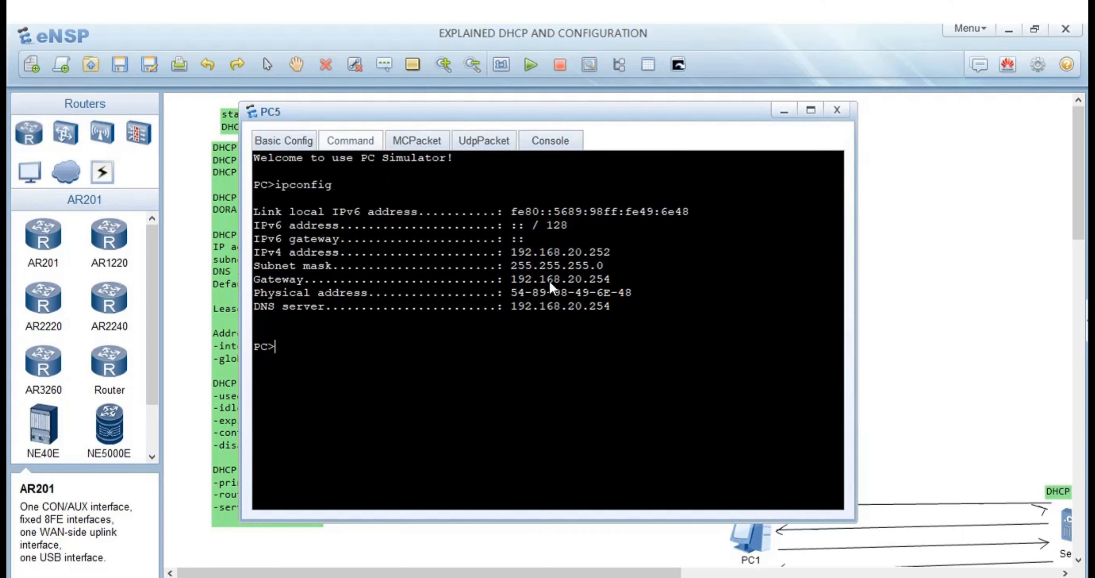
left_click_drag(606, 265, 540, 264)
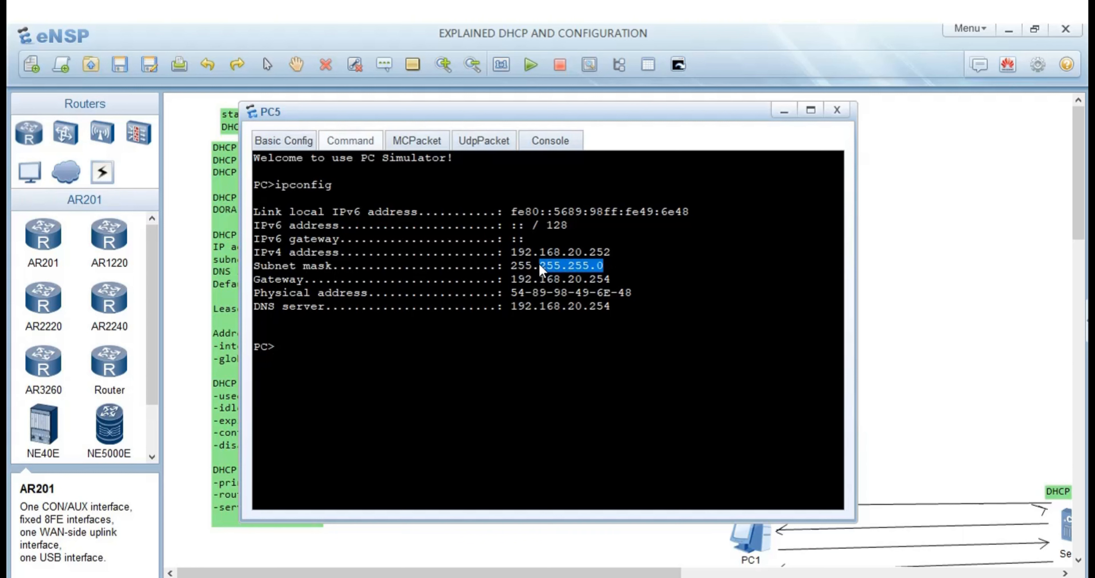
left_click_drag(605, 252, 521, 266)
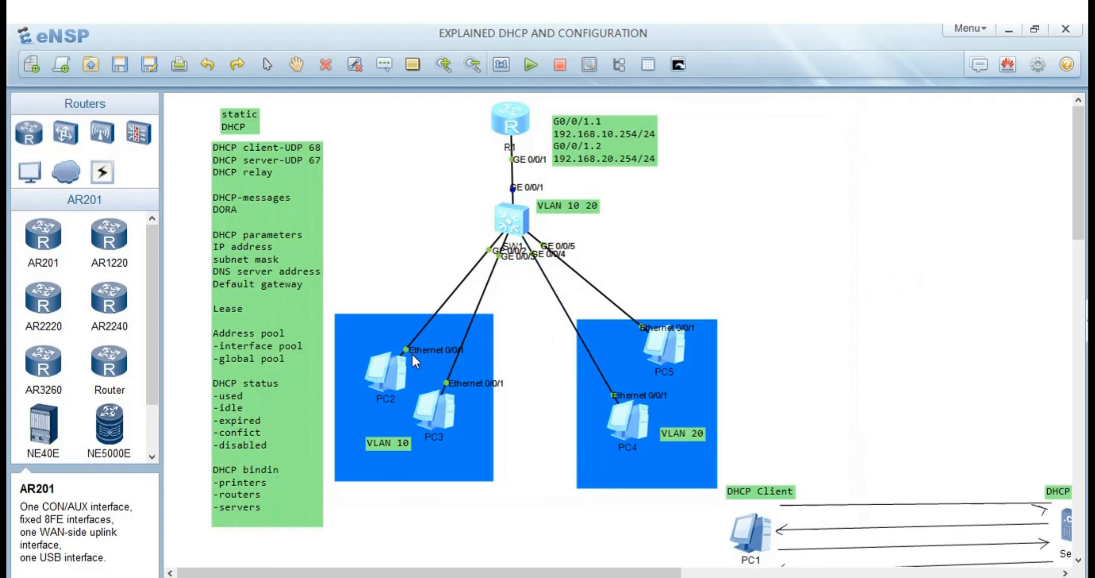
Run ipconfig on PC2 to check the IPv4 settings it received from DHCP, then return to the topology.
double_click(396, 364)
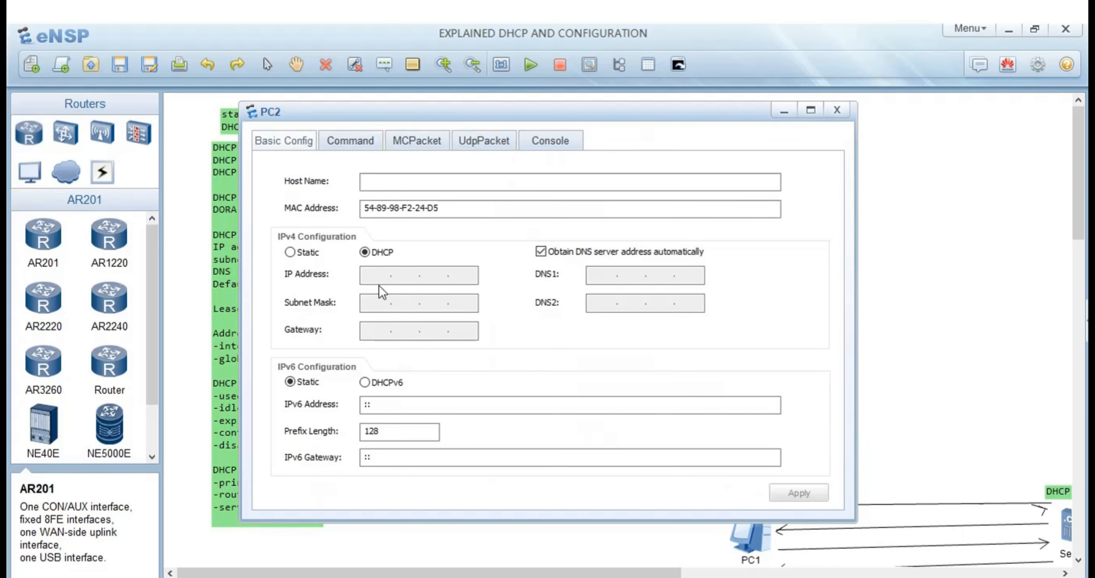
left_click(351, 138)
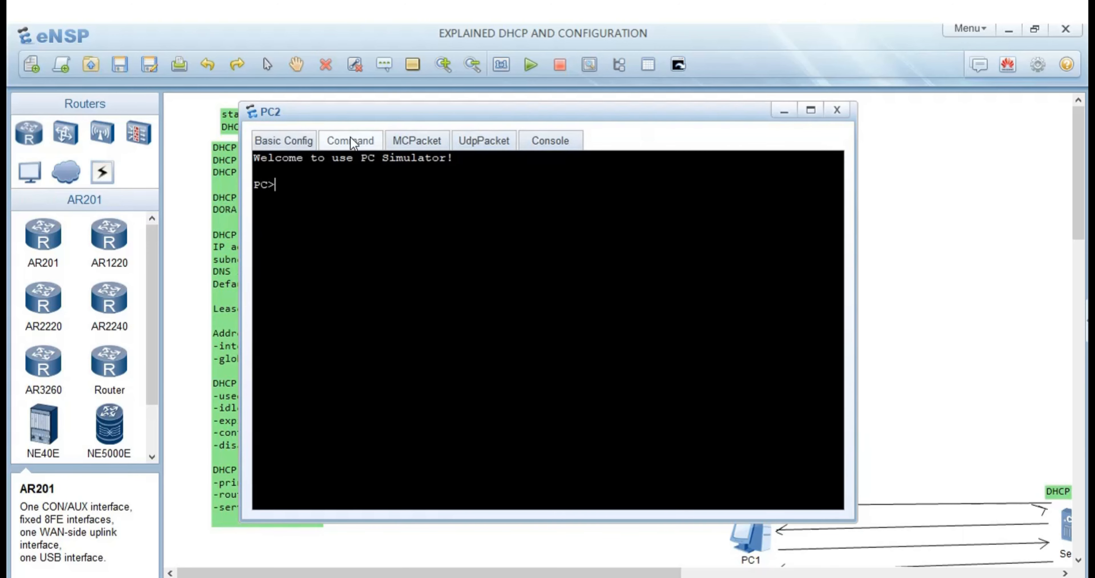
type("iupconfig")
key("Return")
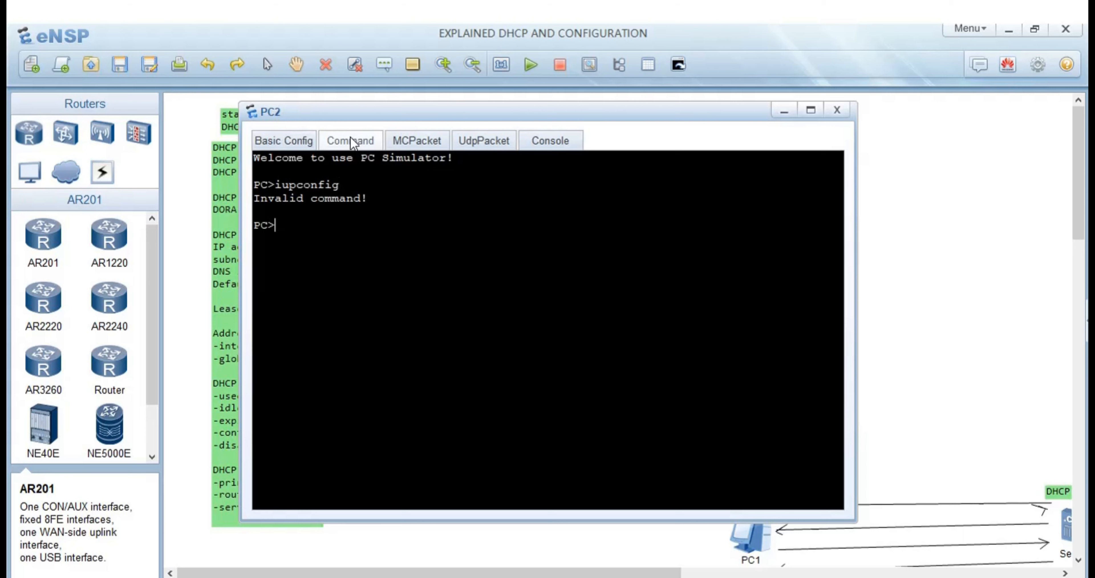
type("ipconfig")
key("Return")
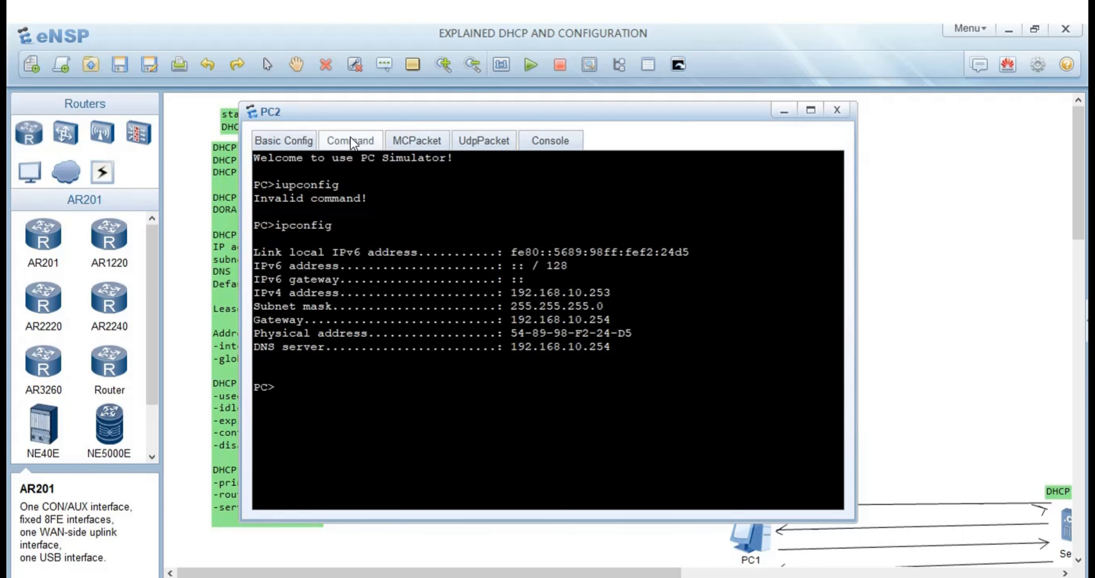
left_click(982, 310)
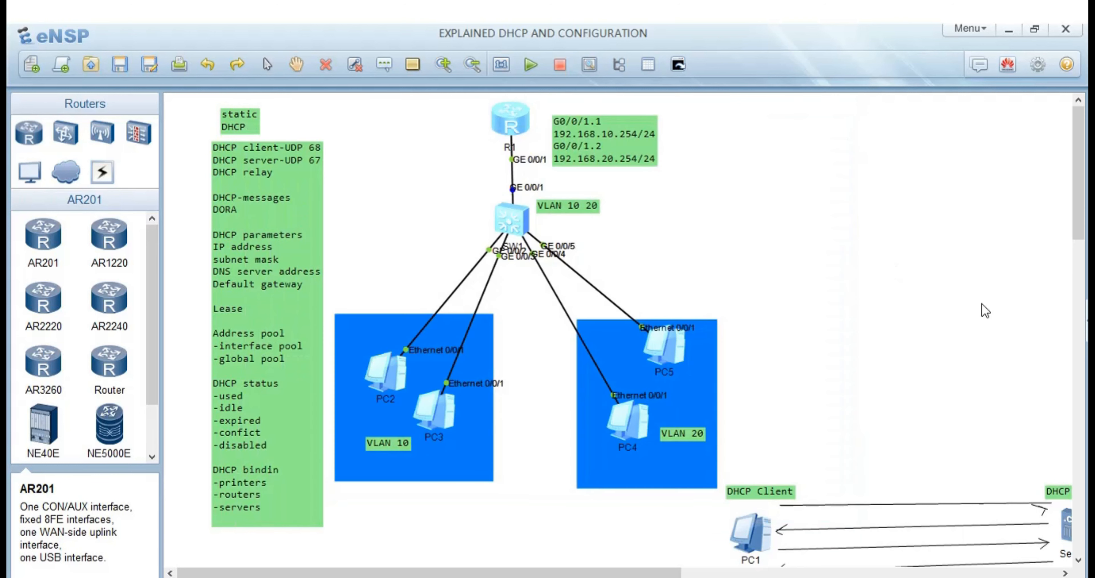
Run ipconfig on PC3 to check its leased IPv4 address, gateway and DNS server.
double_click(455, 407)
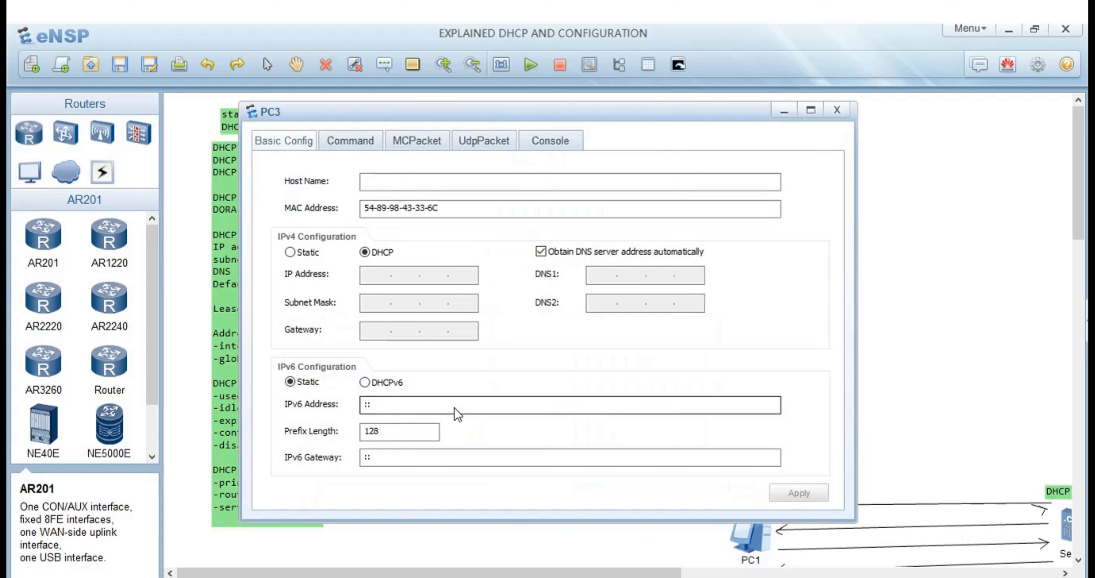
left_click(343, 141)
type("ip")
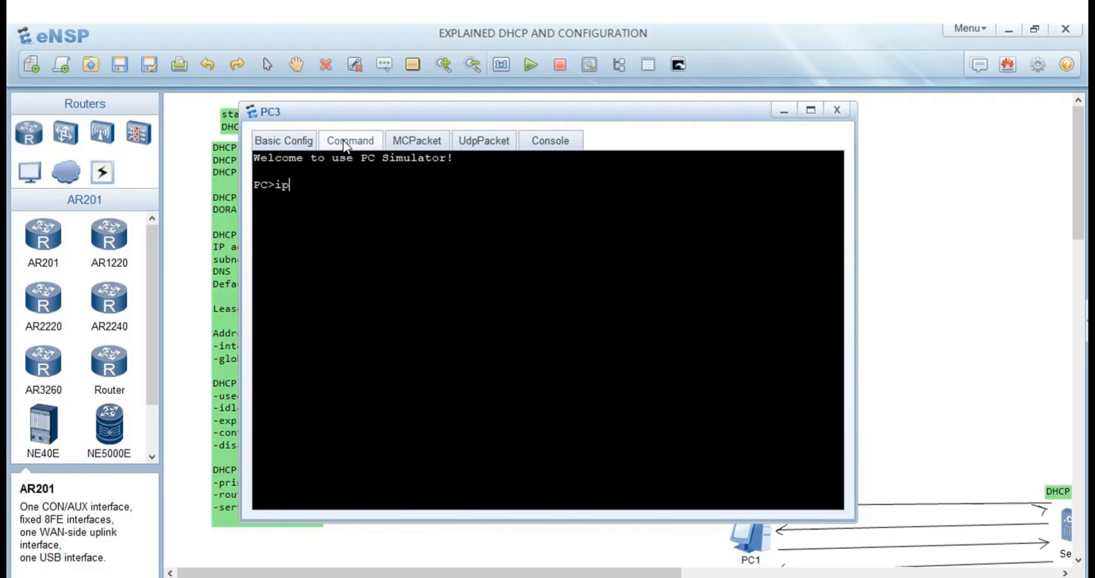
type("config")
key("Return")
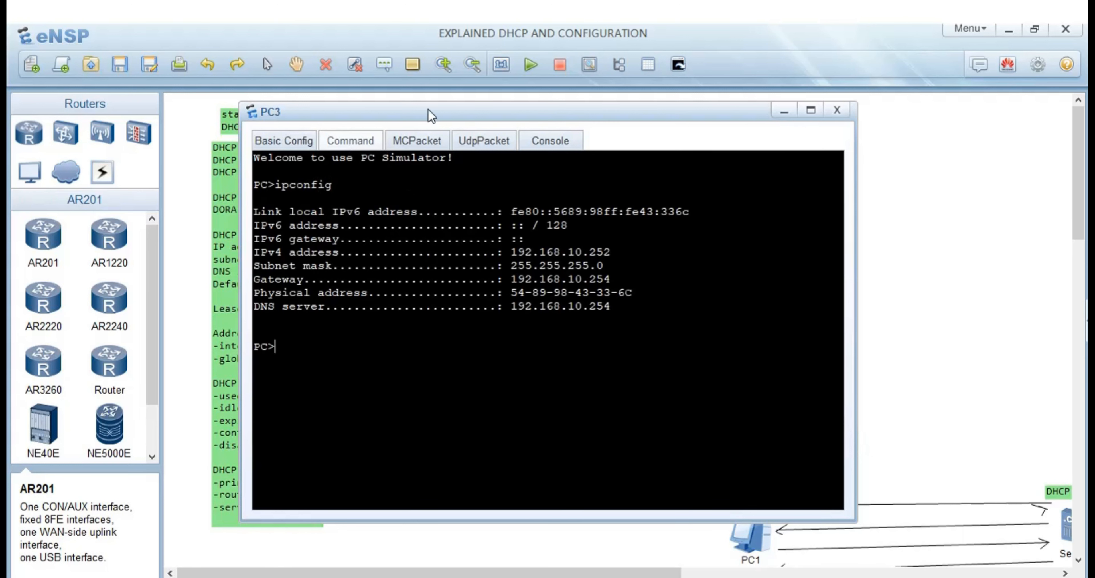
left_click(982, 259)
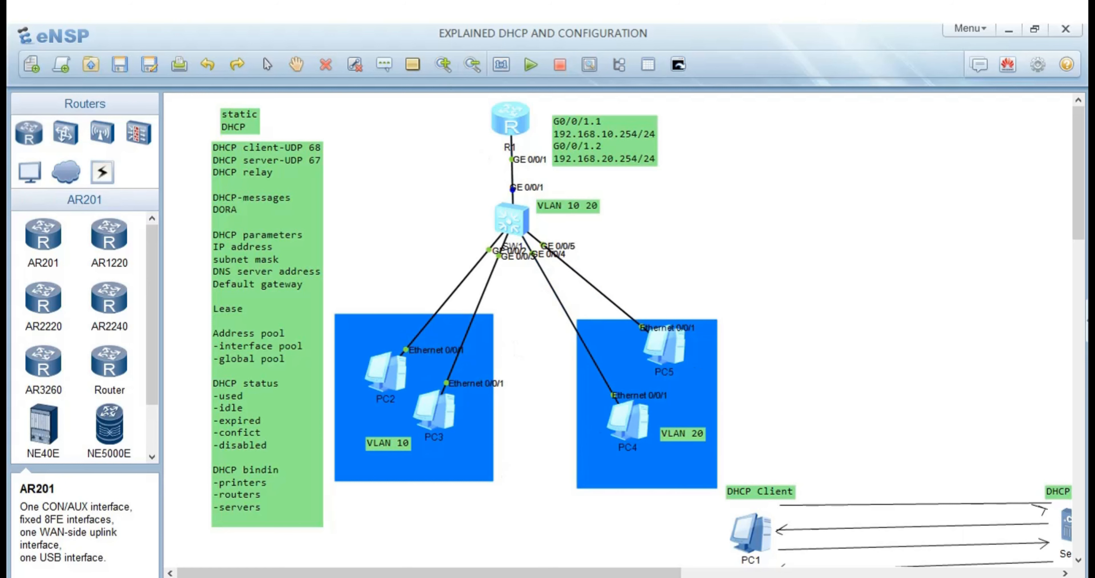
Switch to the running Wireshark capture and examine the DHCP Discover, Offer, Request and ACK packets exchanged with the PCs.
key("alt+Tab")
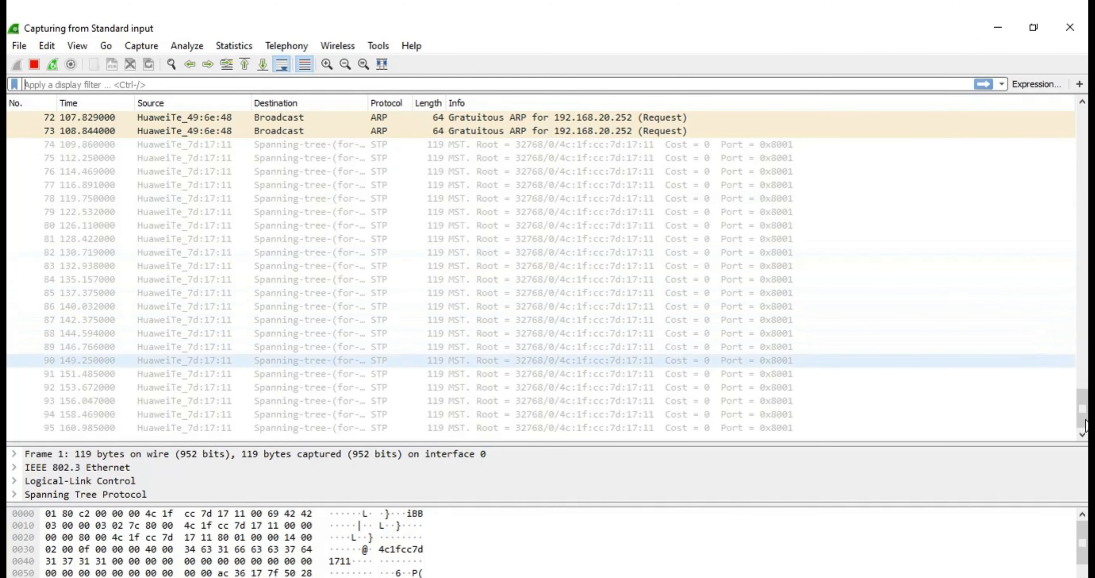
scroll(1070, 384, "up", 4)
scroll(1069, 375, "up", 2)
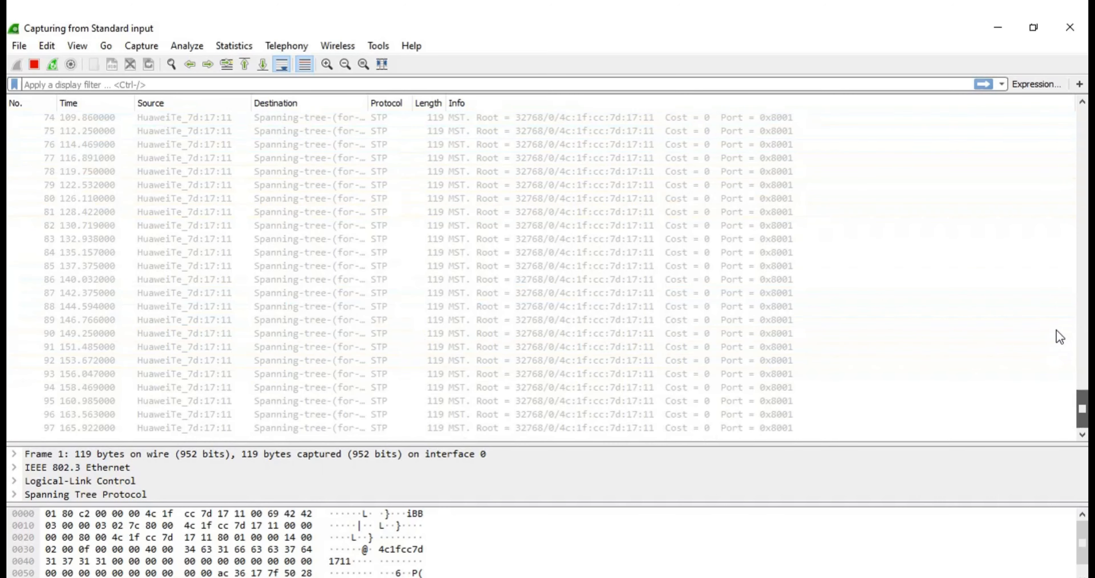
scroll(1058, 337, "up", 10)
scroll(1045, 282, "up", 4)
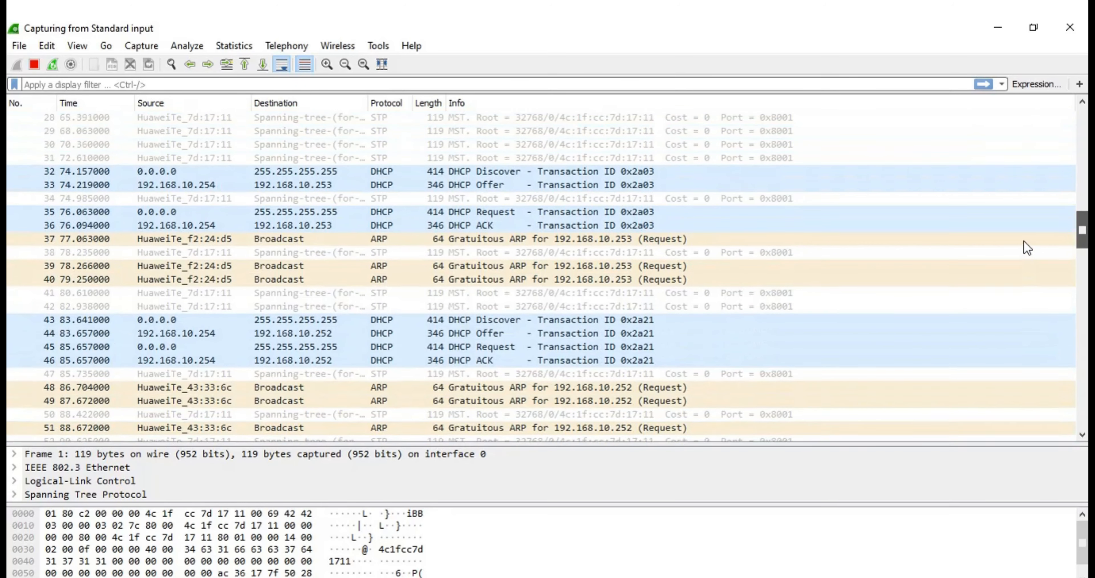
left_click_drag(1024, 241, 976, 218)
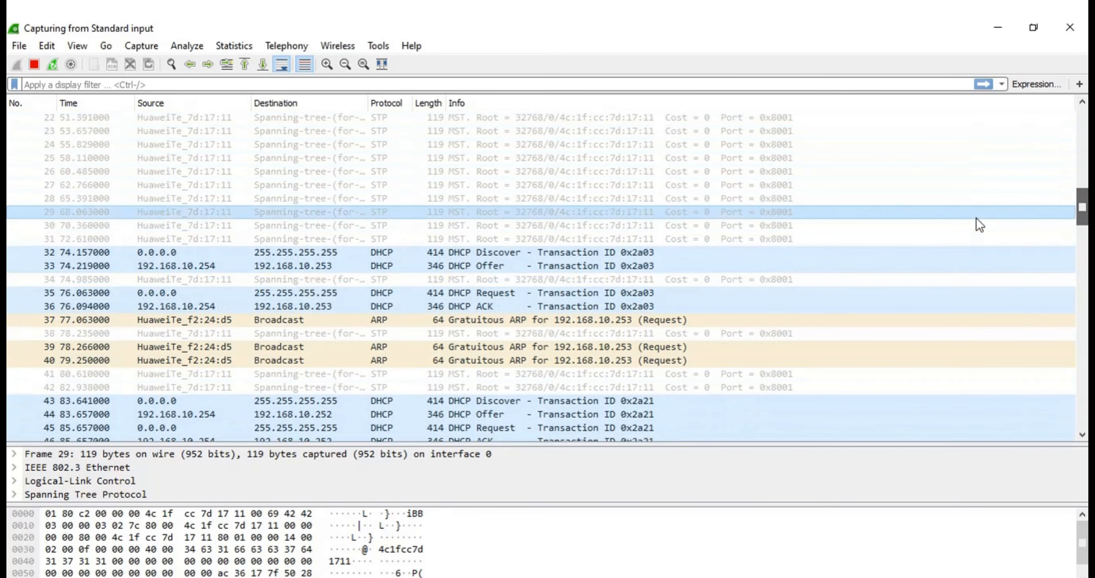
left_click(976, 217)
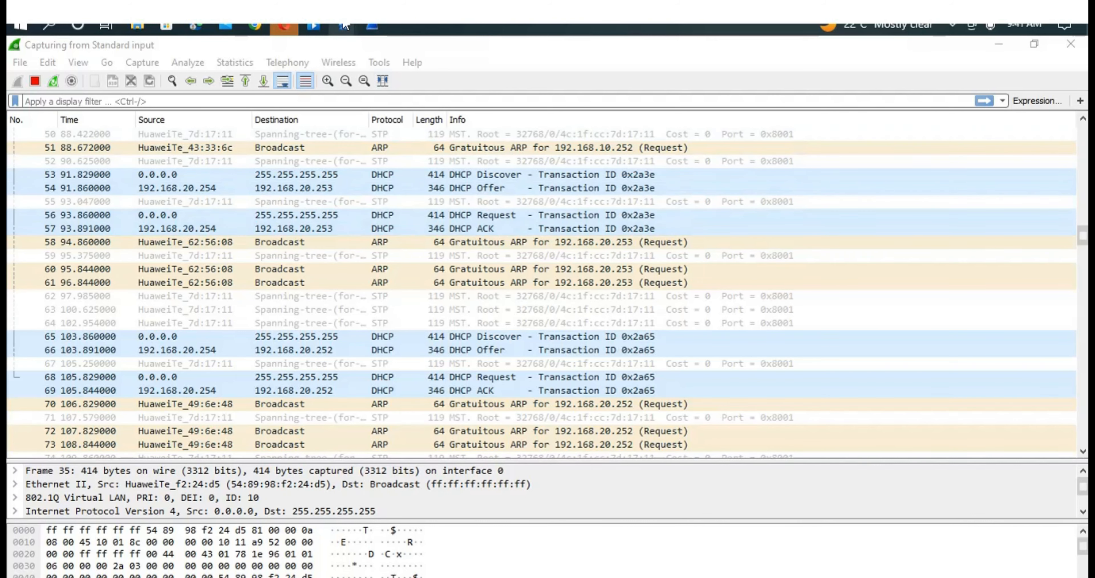
Switch back to the eNSP topology and open router R1's console at its user-view prompt.
mouse_move(344, 26)
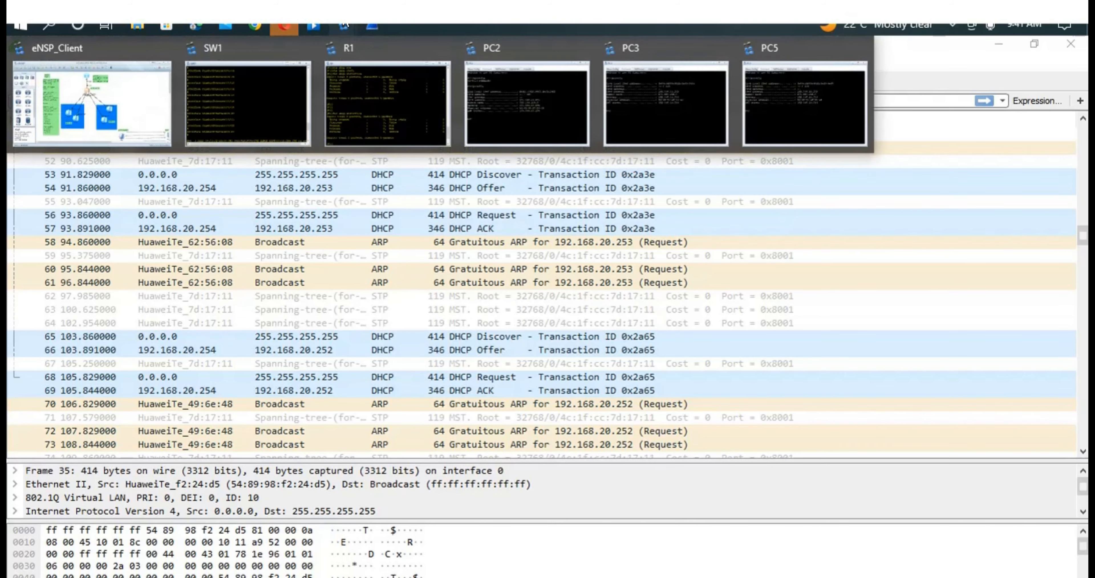
left_click(135, 79)
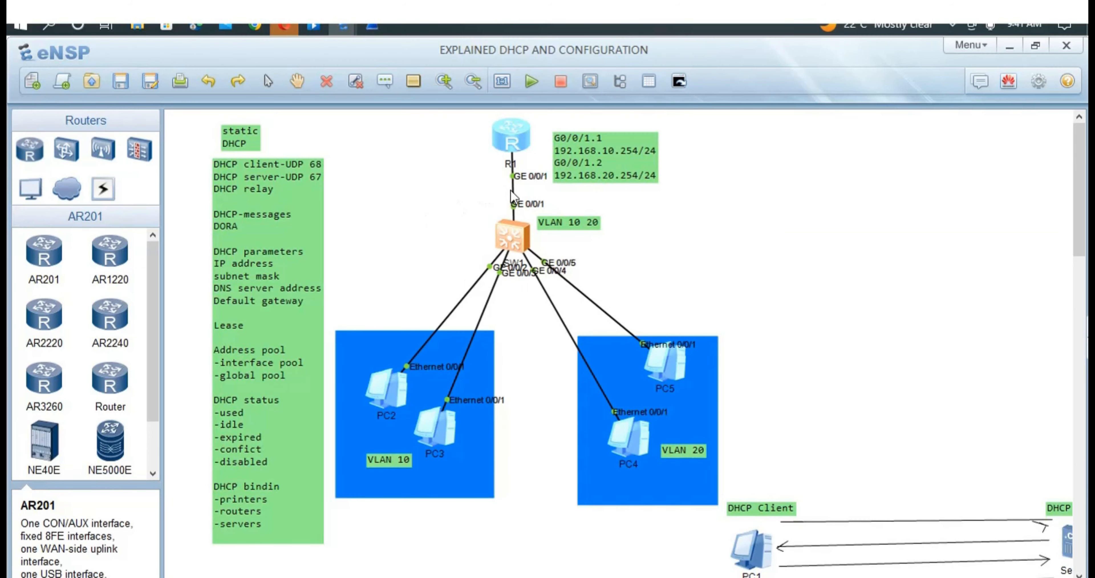
double_click(513, 140)
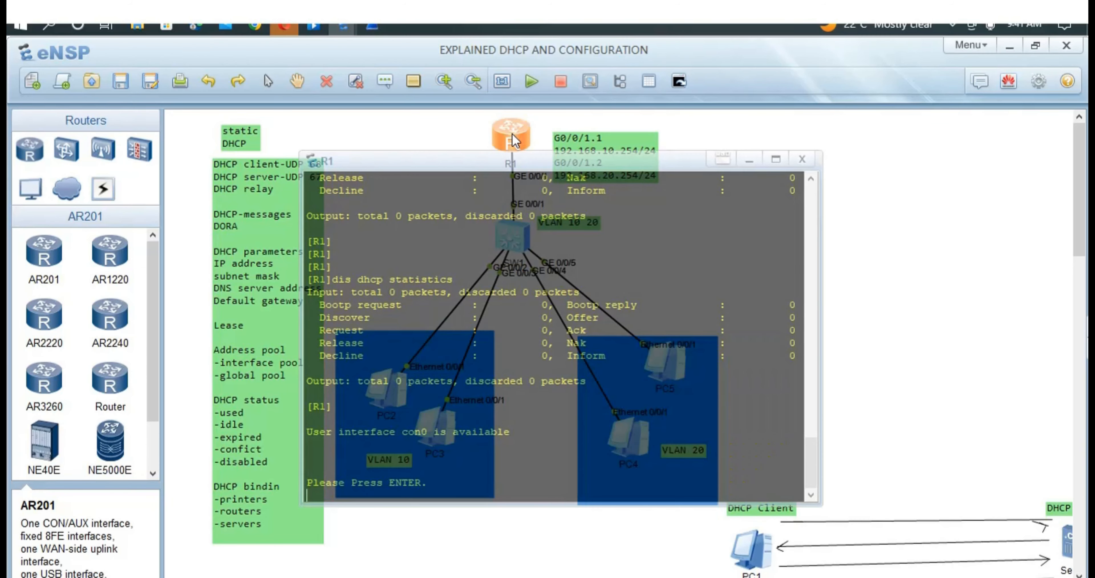
key("Return")
key("Return")
key("Return")
Display the DHCP server statistics on R1 with dis dhcp server statistics.
type("dis dh")
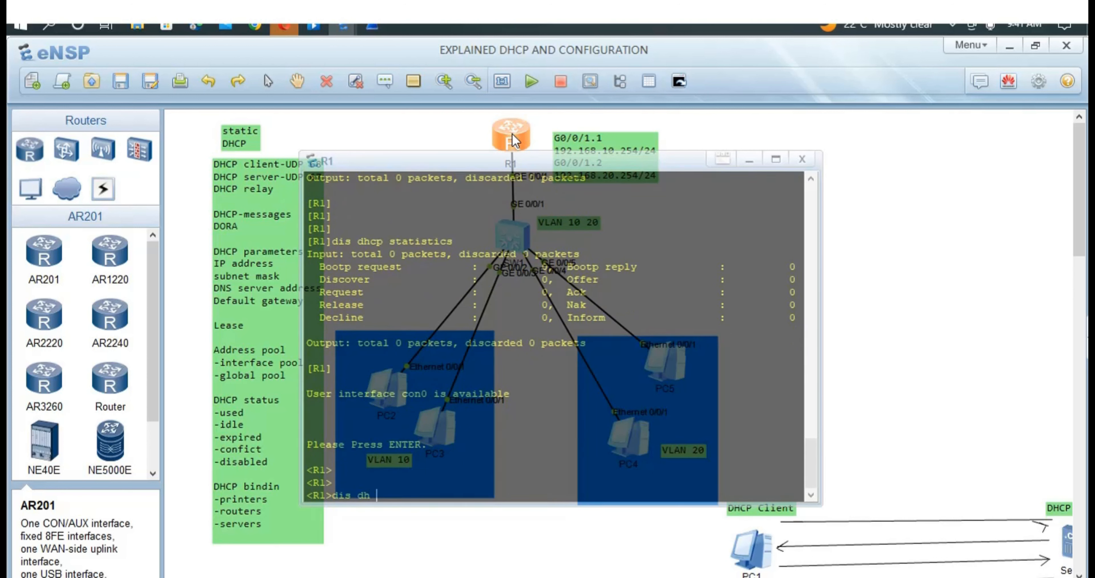
key("Tab")
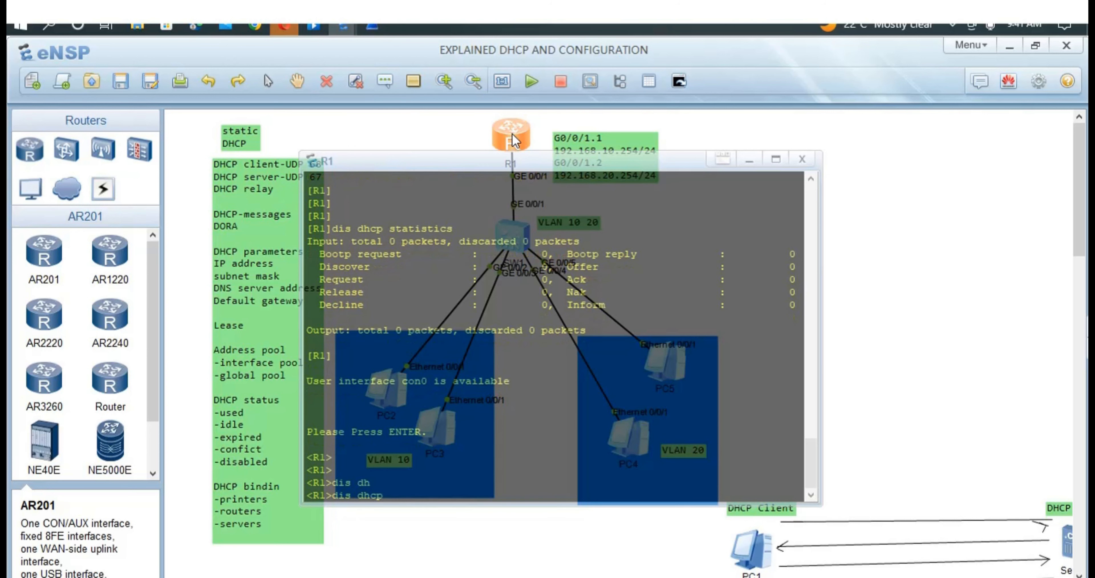
type("se")
key("Tab")
type("st")
key("Tab")
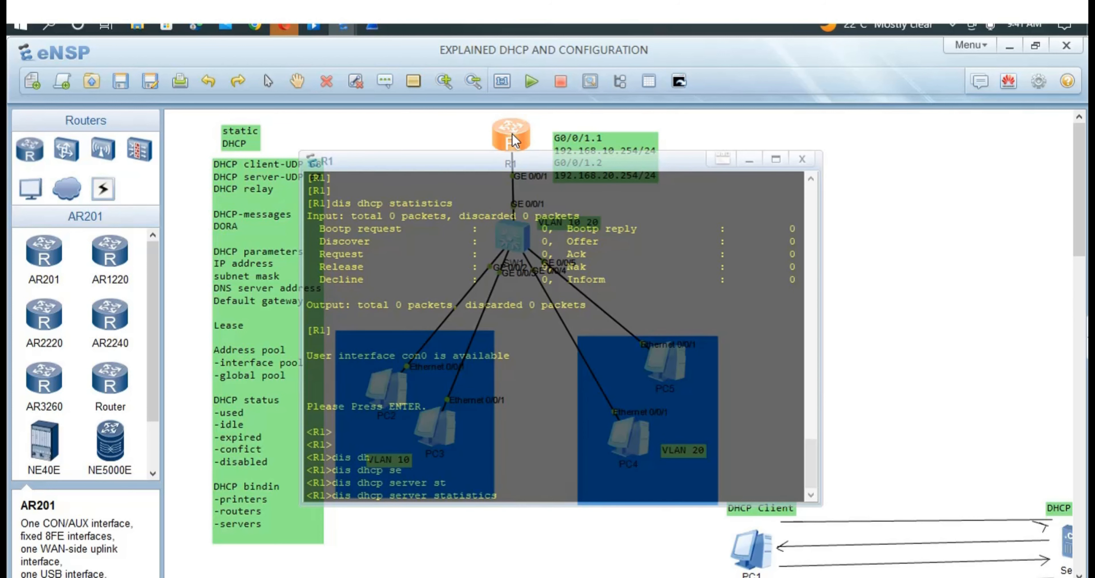
key("Return")
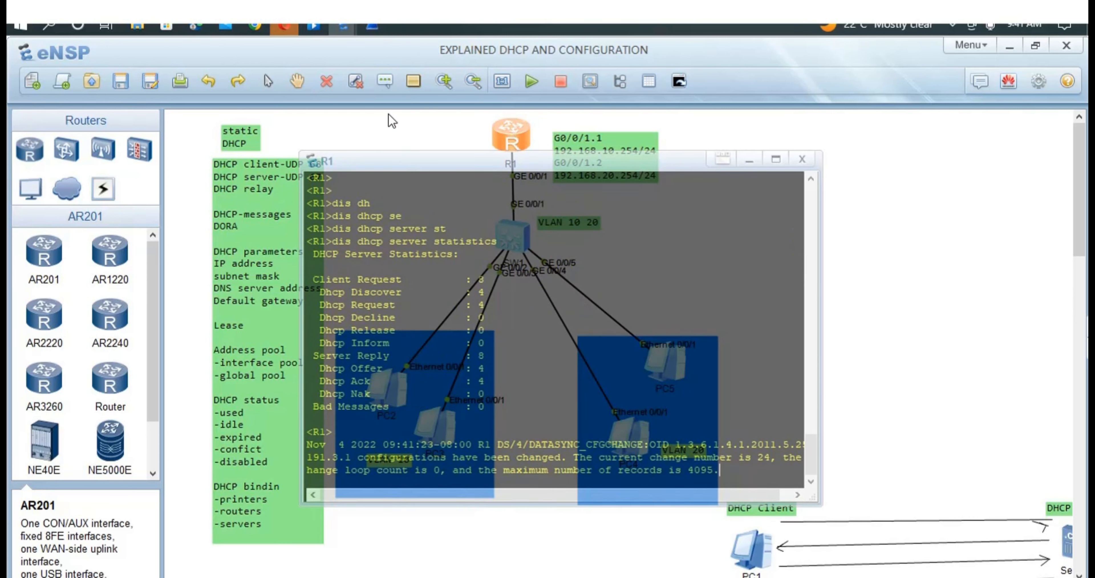
Examine R1's DHCP server counters for client requests, Discover, Request, Release, Inform, Offer, Ack and bad messages.
left_click_drag(506, 280, 291, 268)
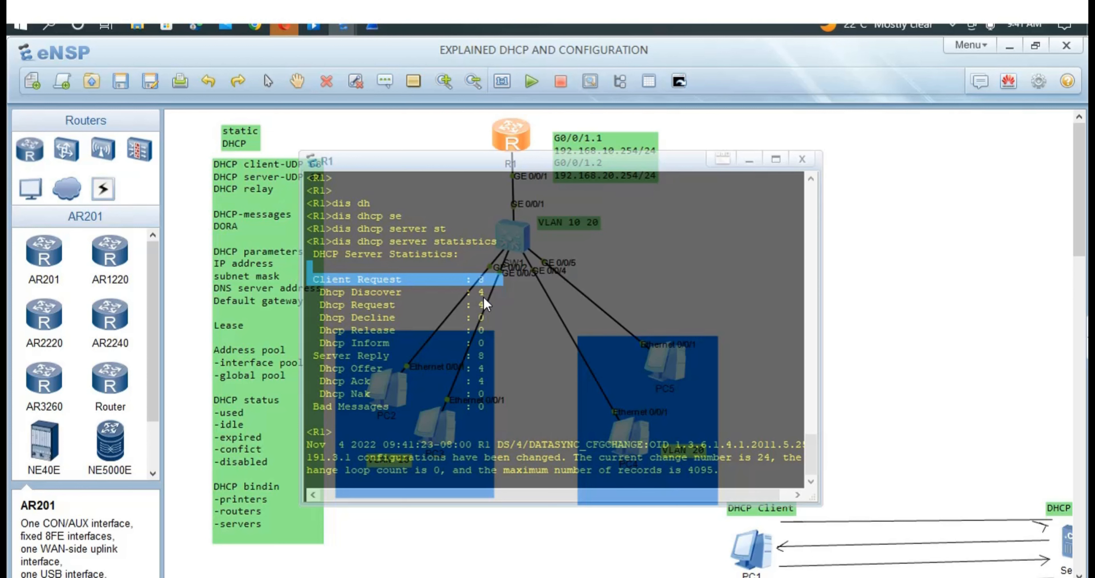
left_click_drag(478, 293, 351, 292)
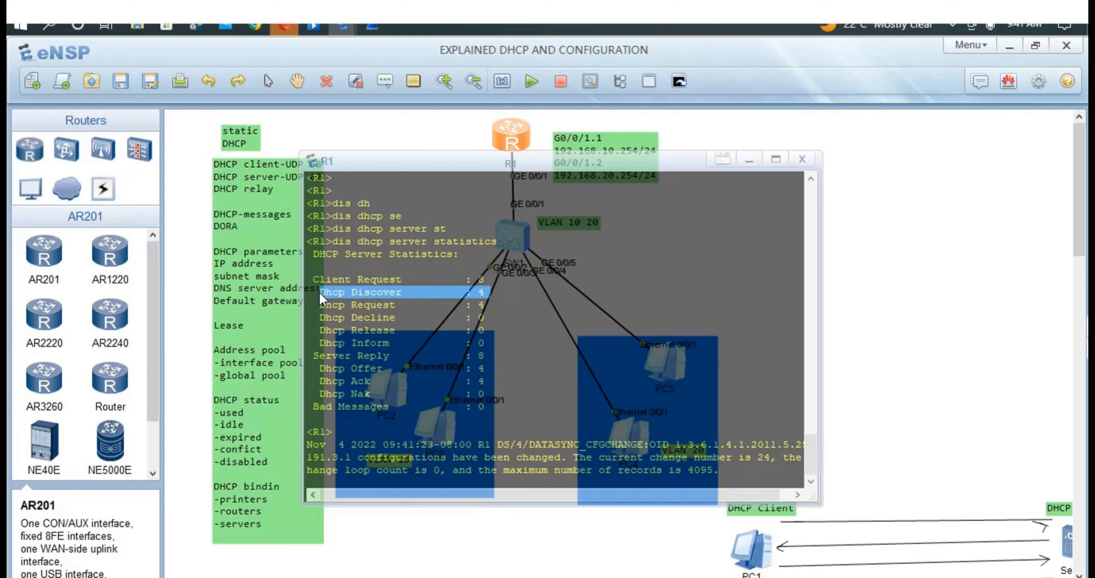
left_click_drag(427, 302, 407, 310)
left_click_drag(516, 305, 305, 308)
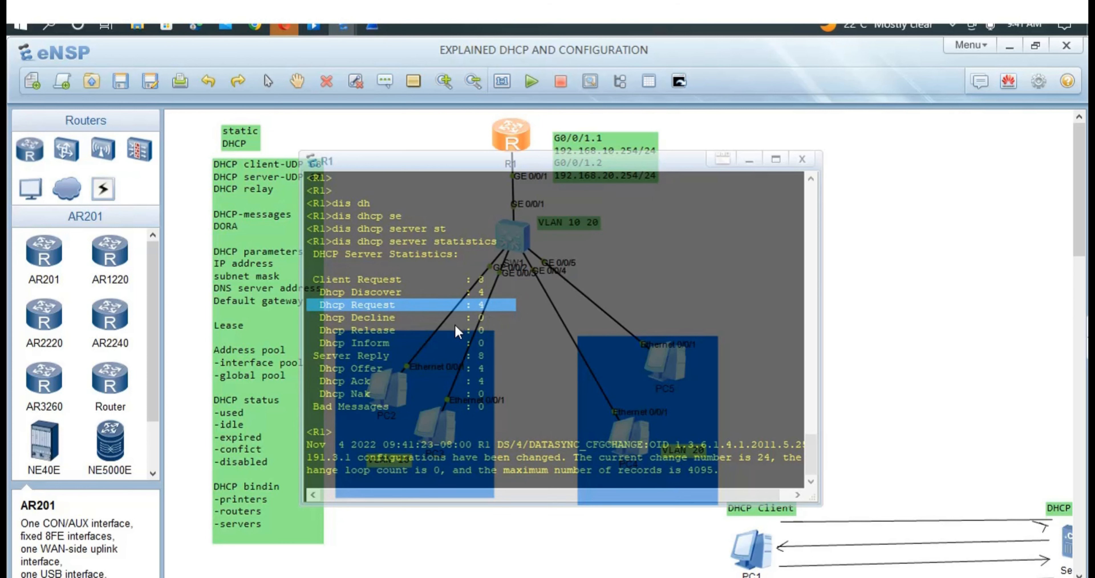
left_click_drag(489, 334, 317, 335)
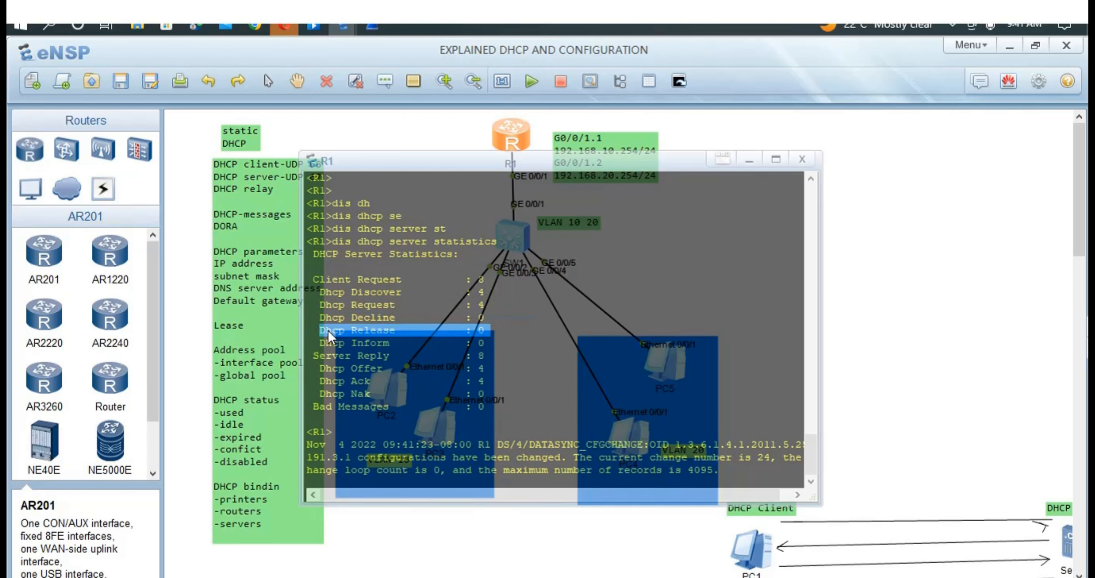
left_click_drag(479, 345, 370, 347)
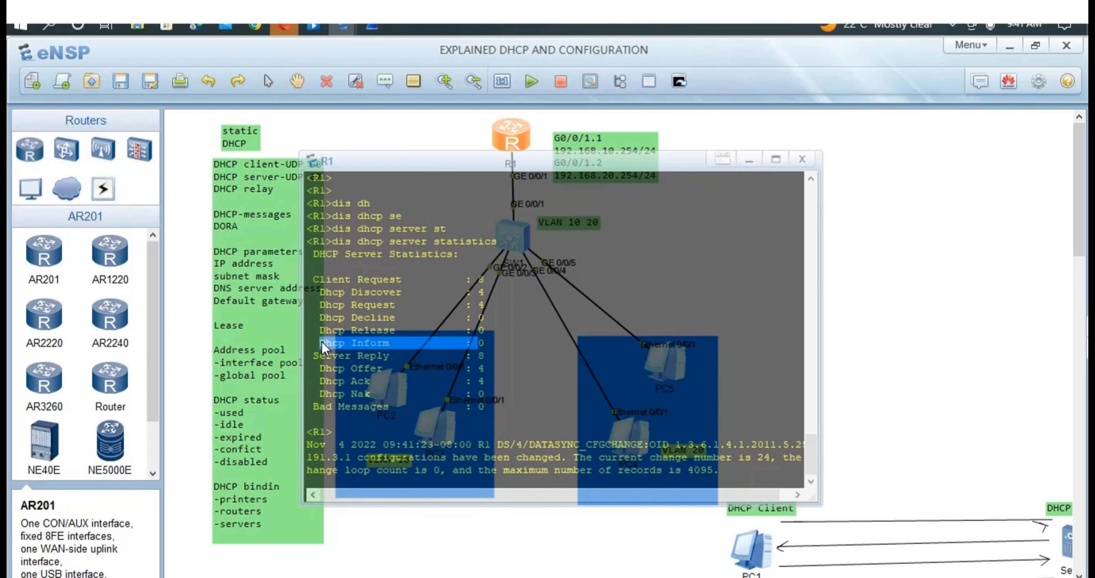
left_click_drag(490, 345, 375, 352)
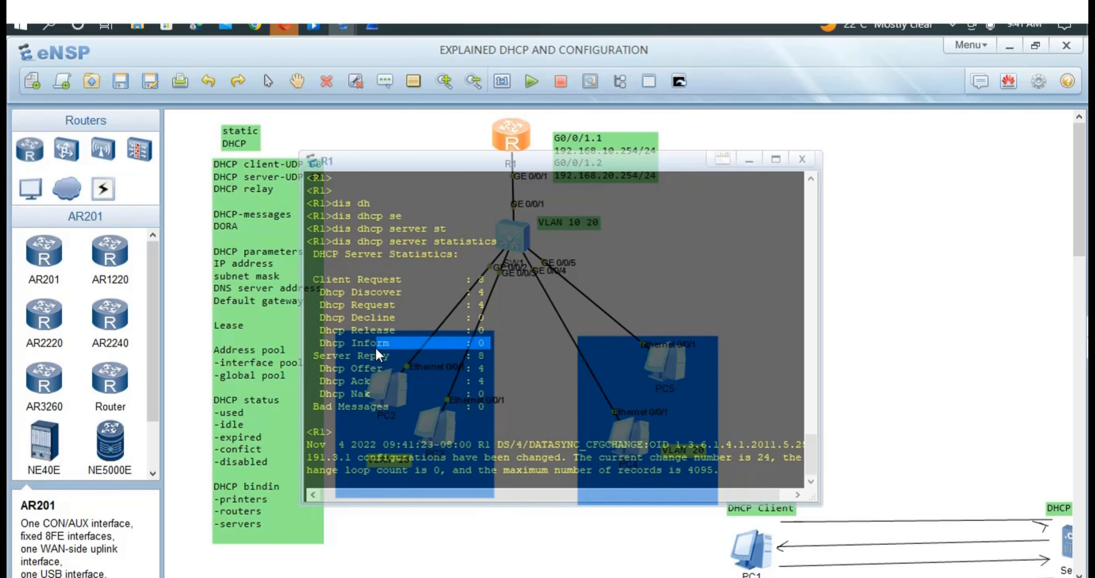
left_click(327, 344)
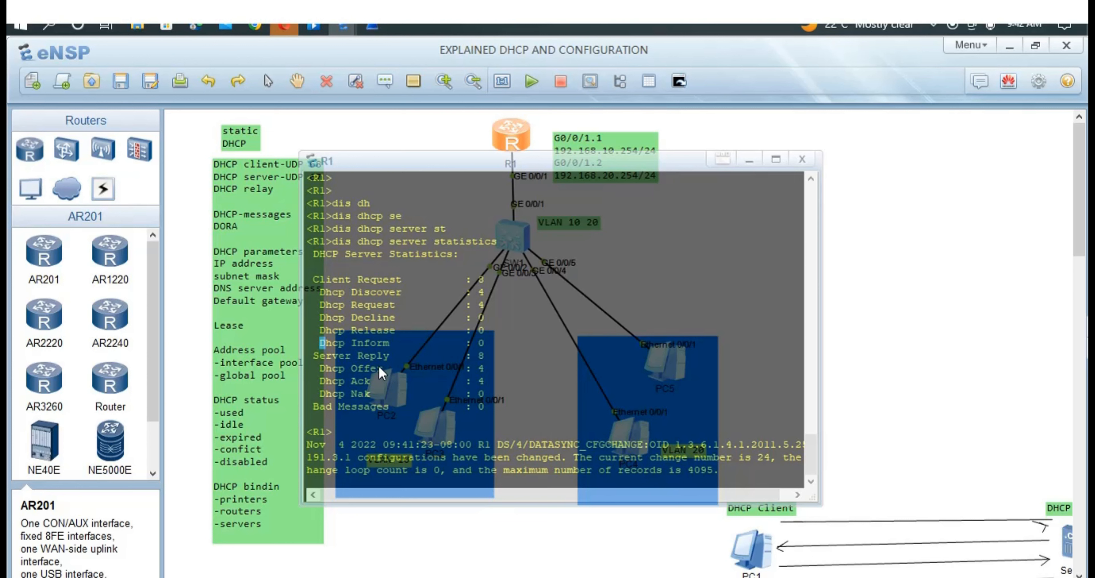
left_click_drag(497, 368, 326, 366)
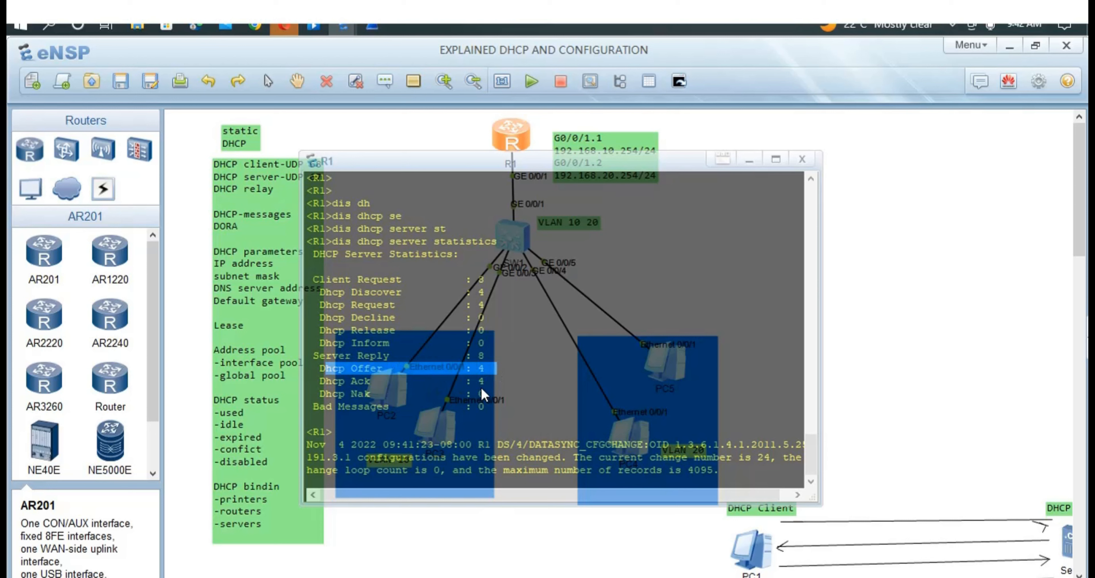
left_click_drag(484, 383, 305, 407)
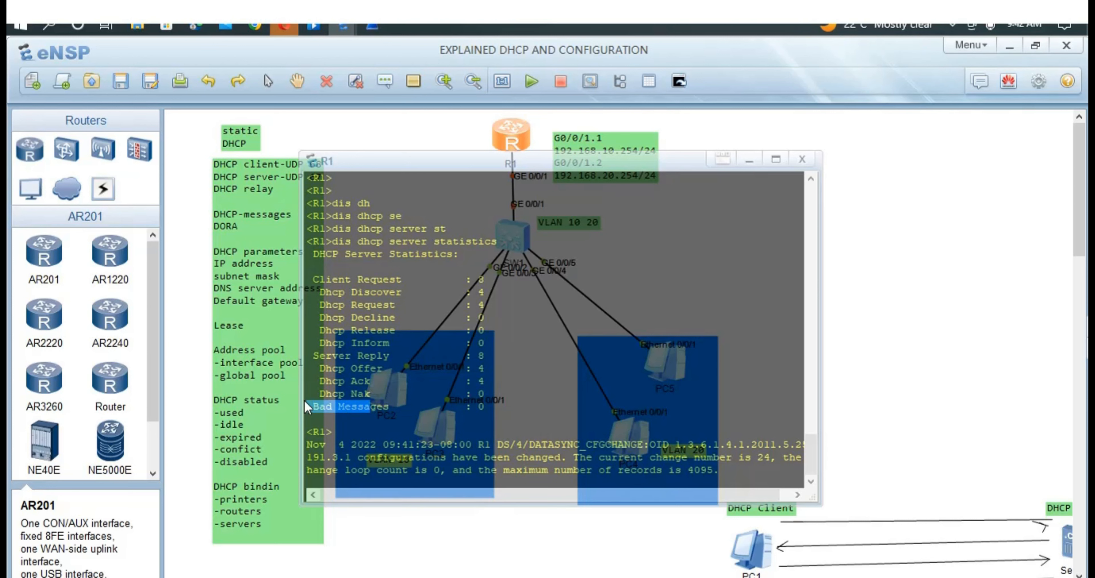
Run dis dhcp statistics on R1 to check the input and output DHCP packet totals.
key("Return")
key("Return")
key("Return")
key("Return")
key("Return")
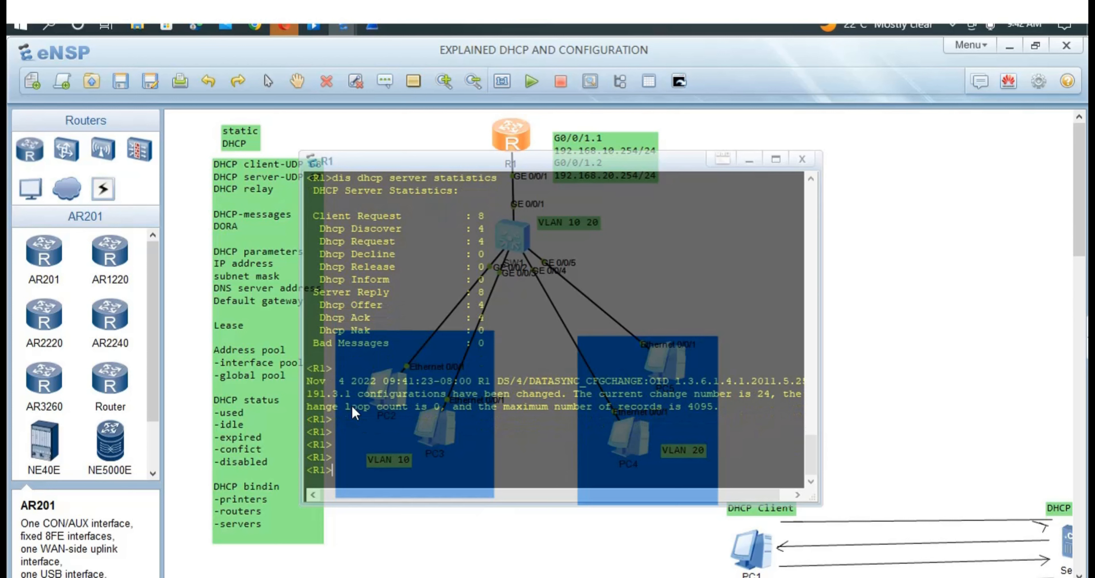
type("dis dh")
key("Tab")
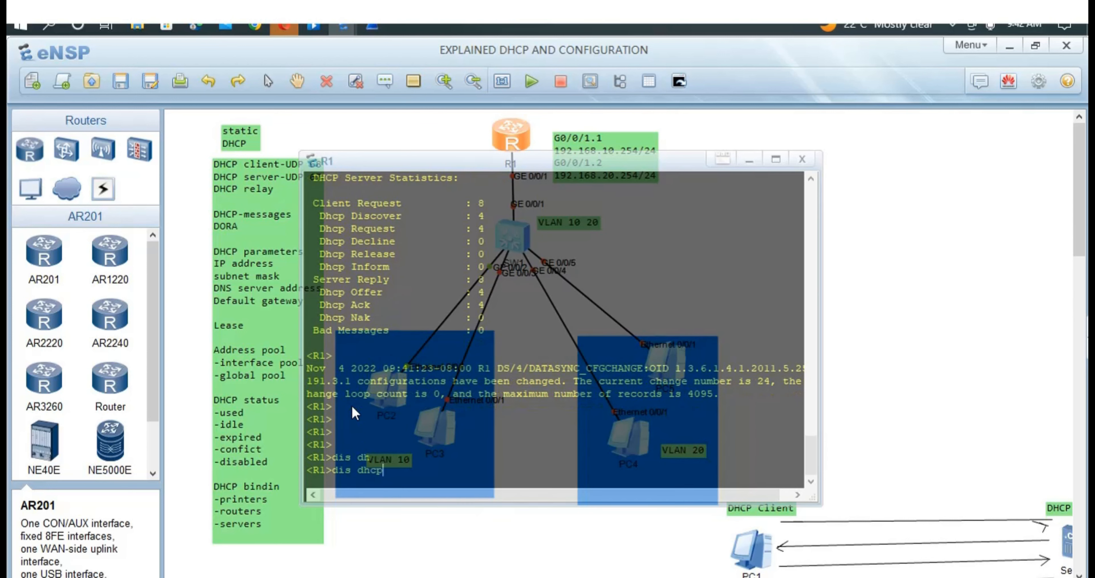
type("st")
key("Tab")
type("ati")
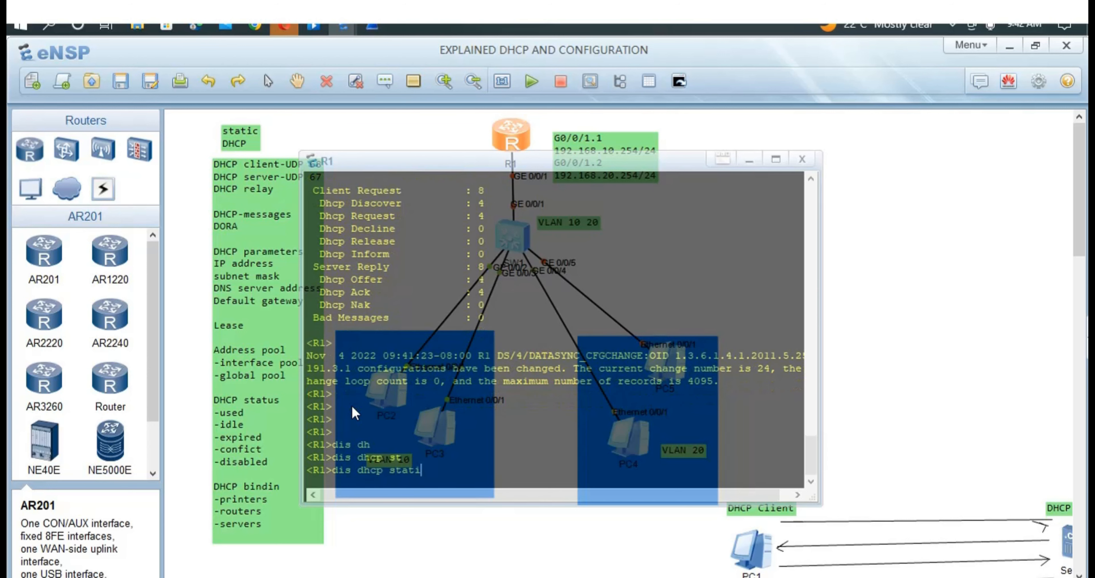
key("Tab")
key("Return")
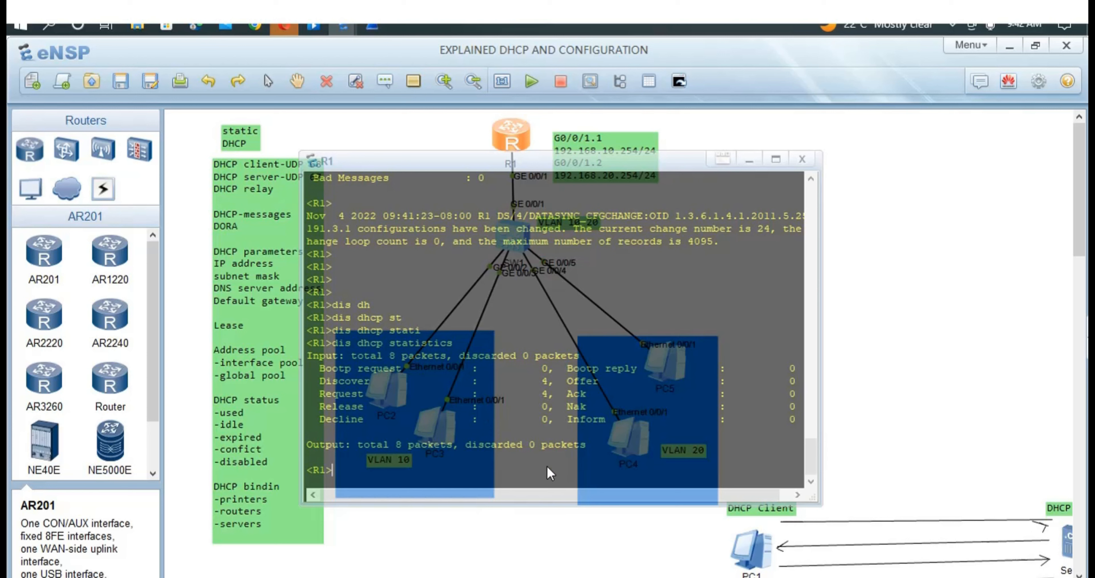
key("Return")
key("Return")
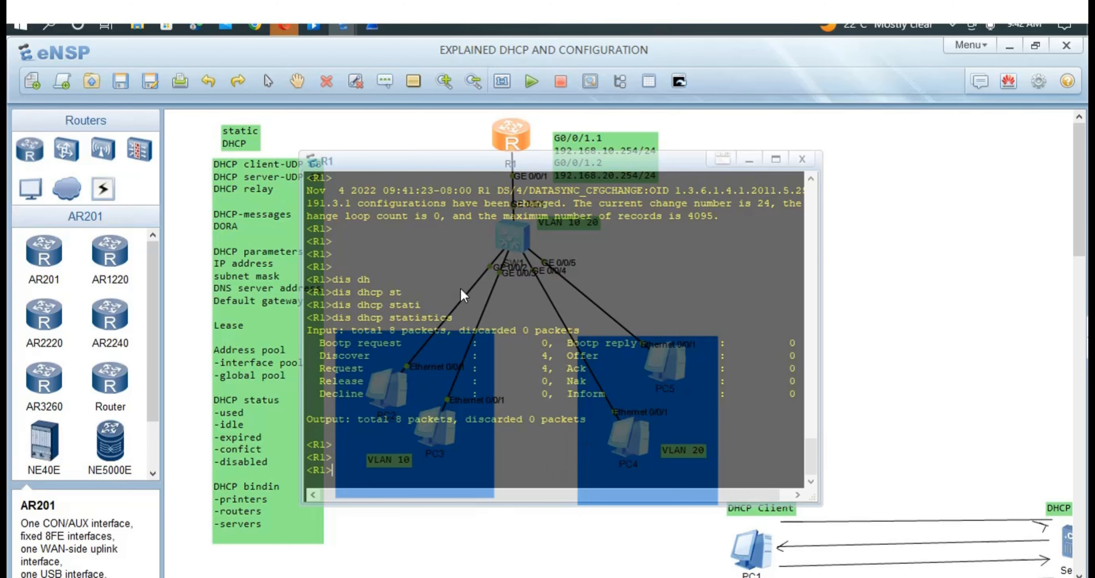
Ping 192.168.20.252 from PC2 to test connectivity between VLAN 10 and VLAN 20, and minimize the PC2 window.
left_click(364, 140)
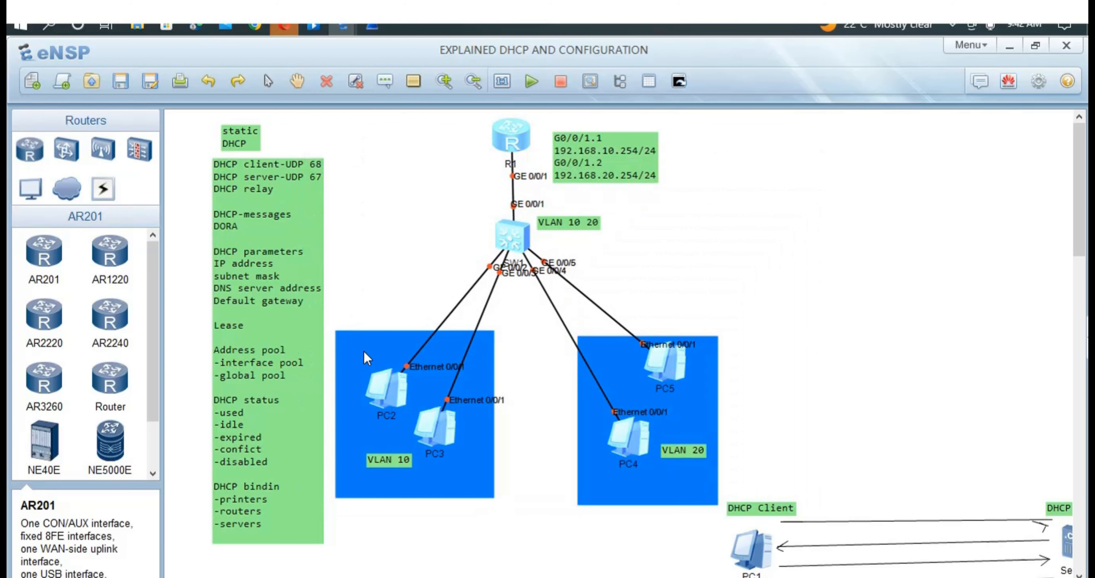
double_click(396, 411)
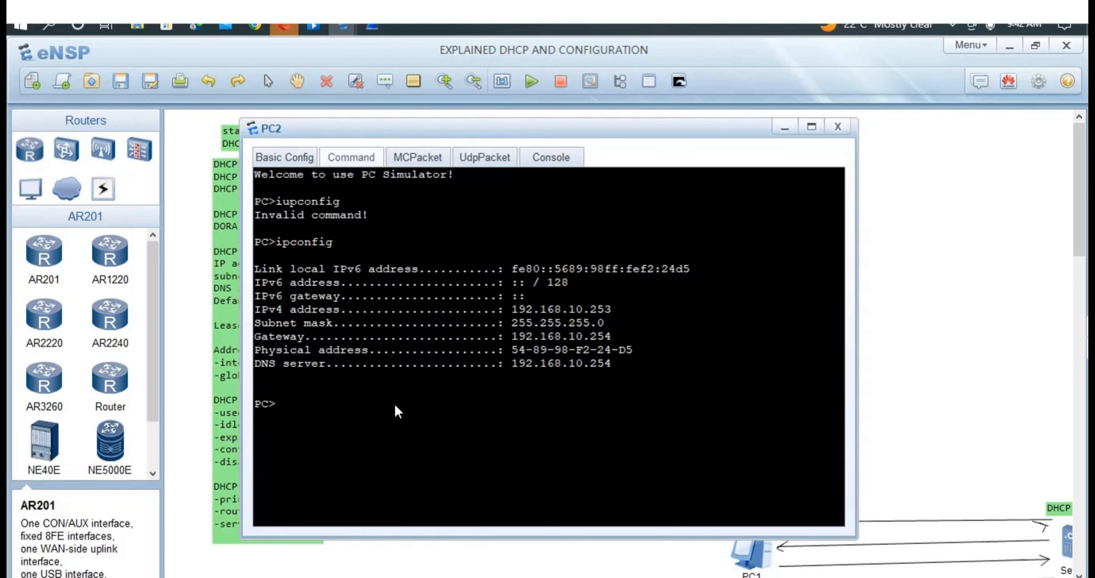
type("ping ")
type("192.")
type("168")
type(".29")
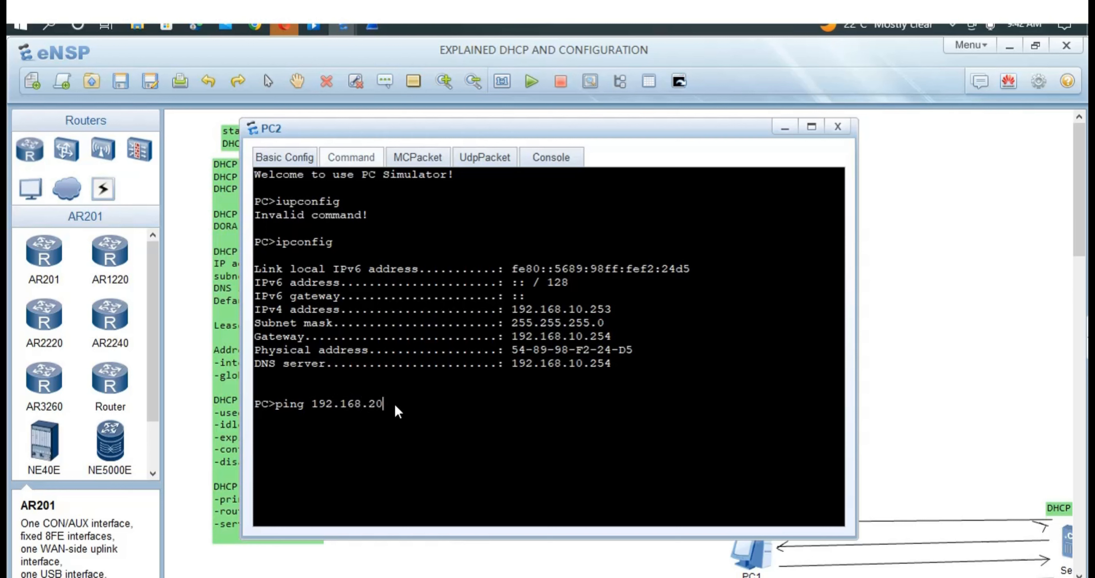
type(".252")
key("Return")
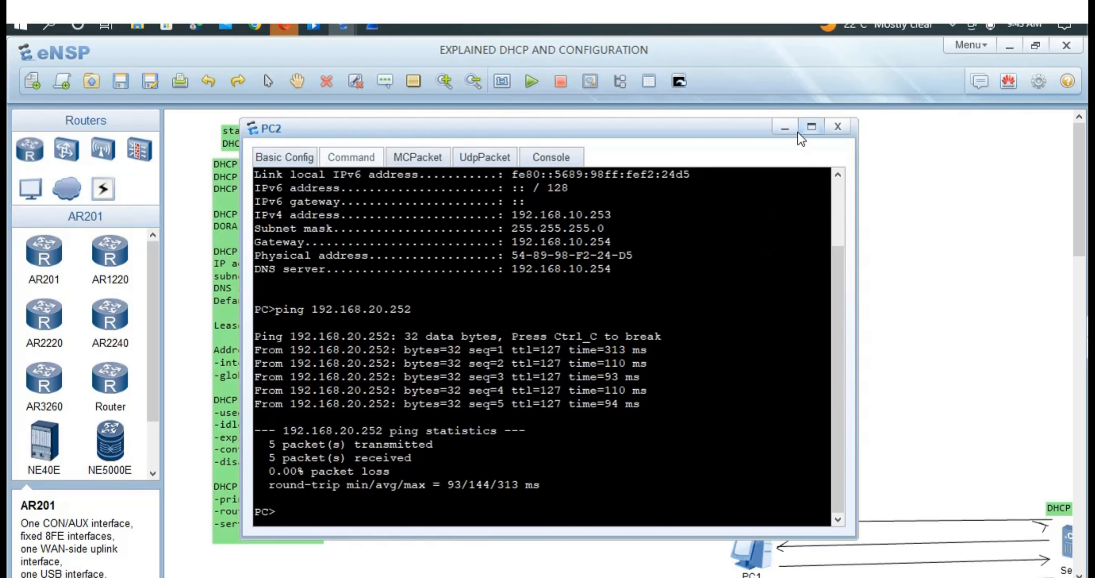
left_click(790, 127)
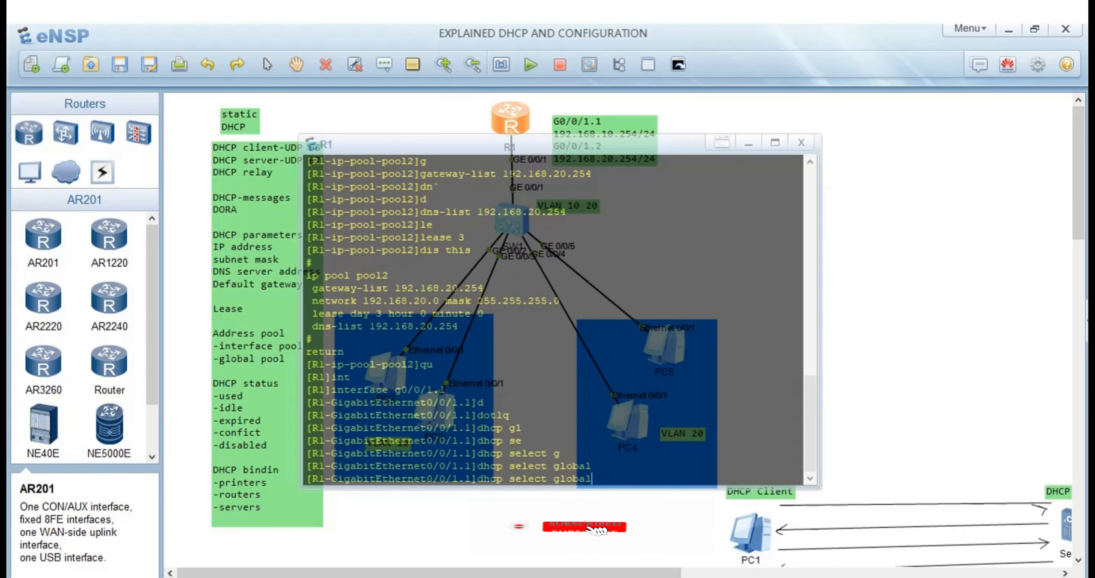
Enter subinterface g0/0/1.2 on R1 and display its current configuration with dis this.
key("Up")
key("BackSpace")
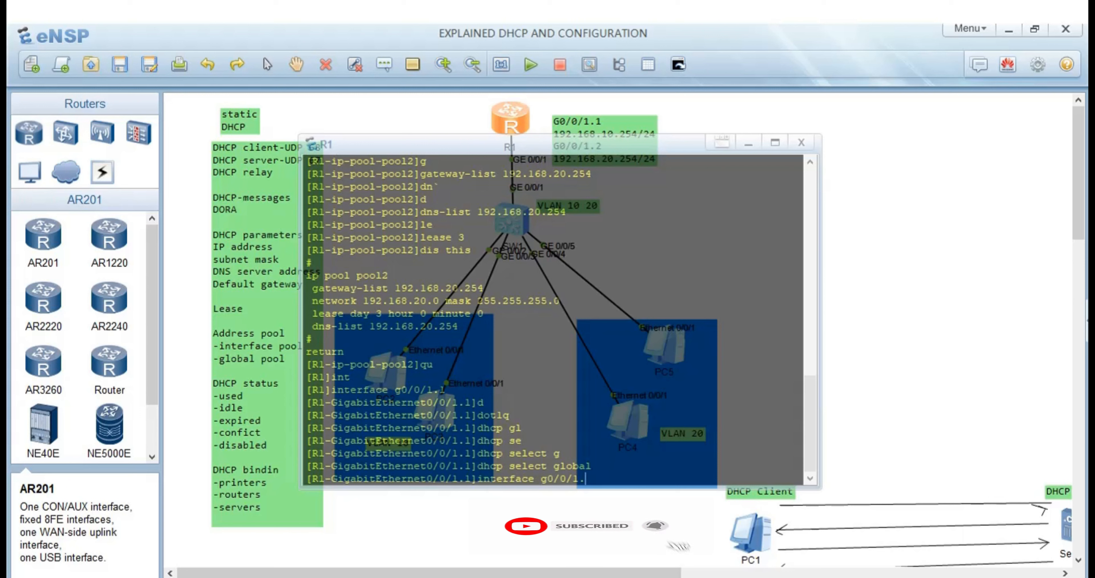
type("2")
key("Return")
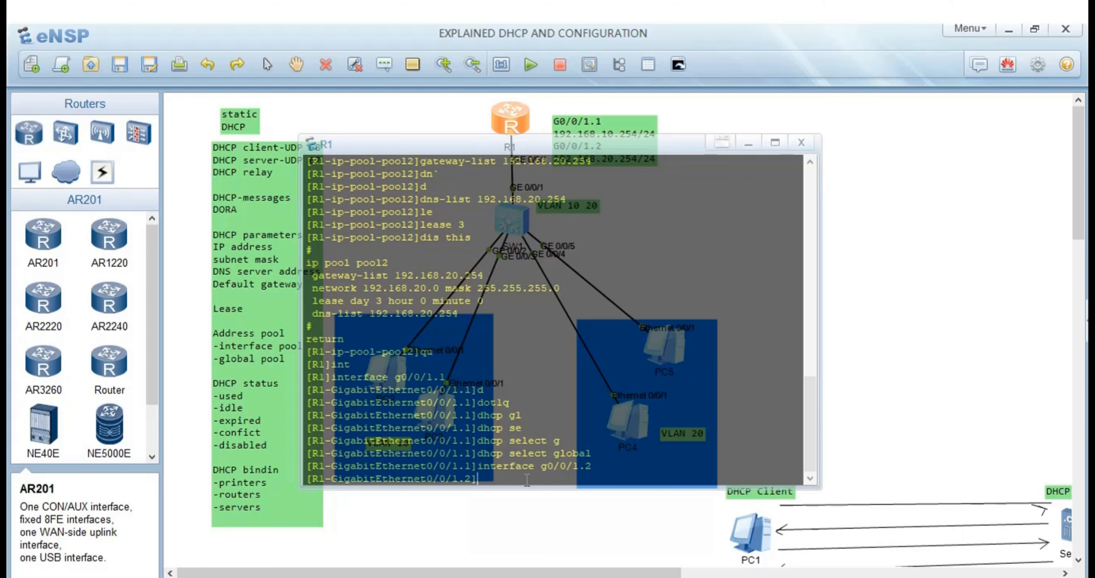
type("dis this")
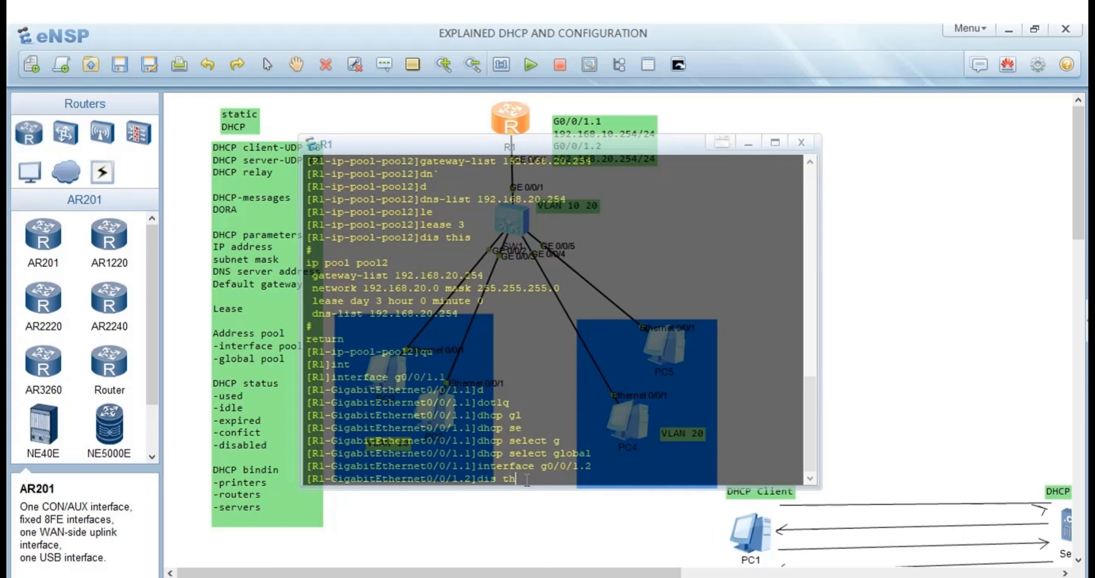